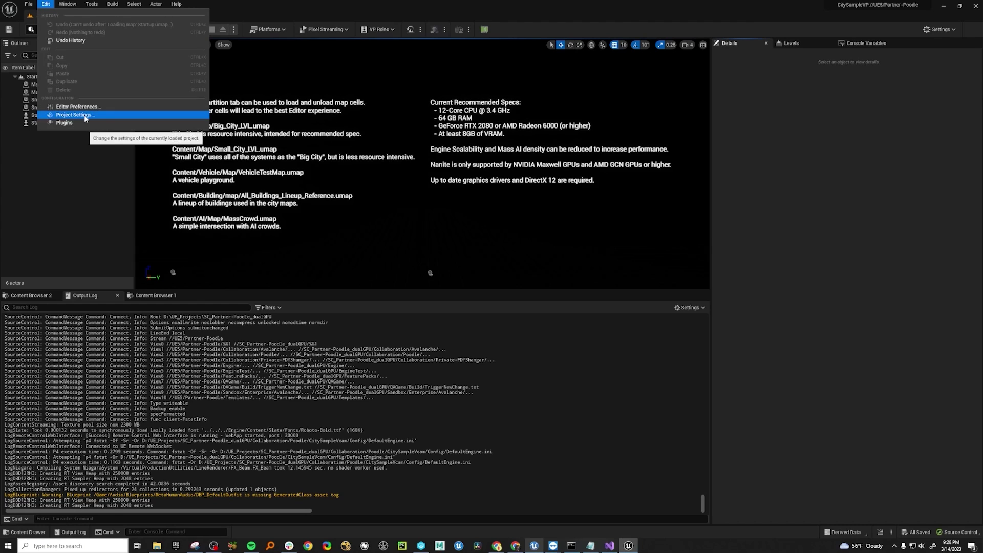
- Check the project's plugin list for Switchboard and Multi-User Editing by searching "swit" and "multi", and close the list
left_click(85, 122)
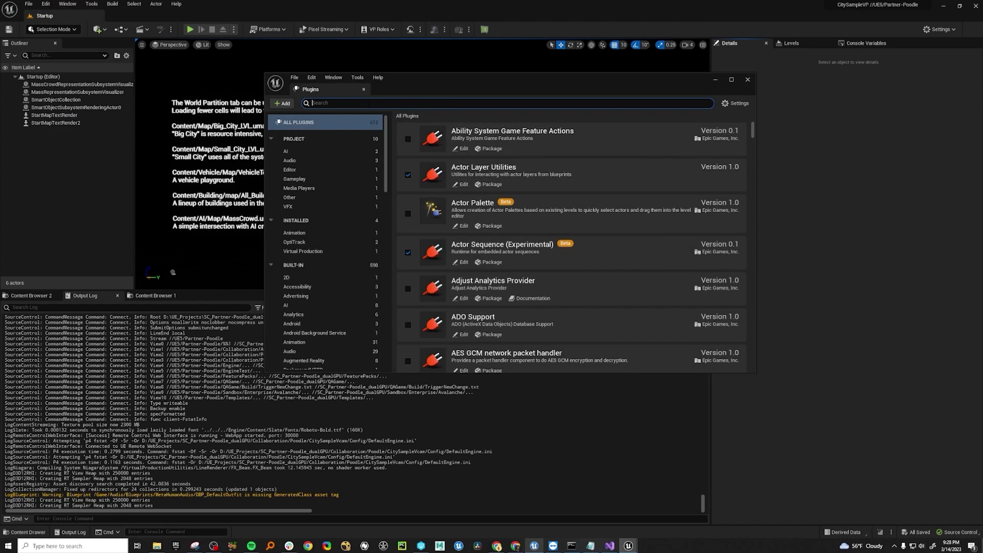
type("swit")
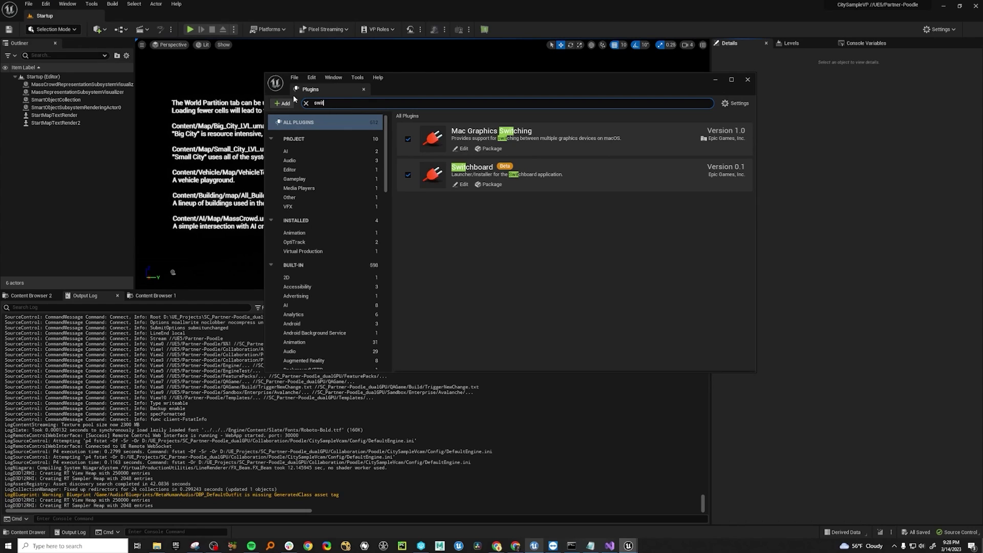
key("BackSpace")
key("BackSpace")
key("BackSpace")
key("BackSpace")
type("multi")
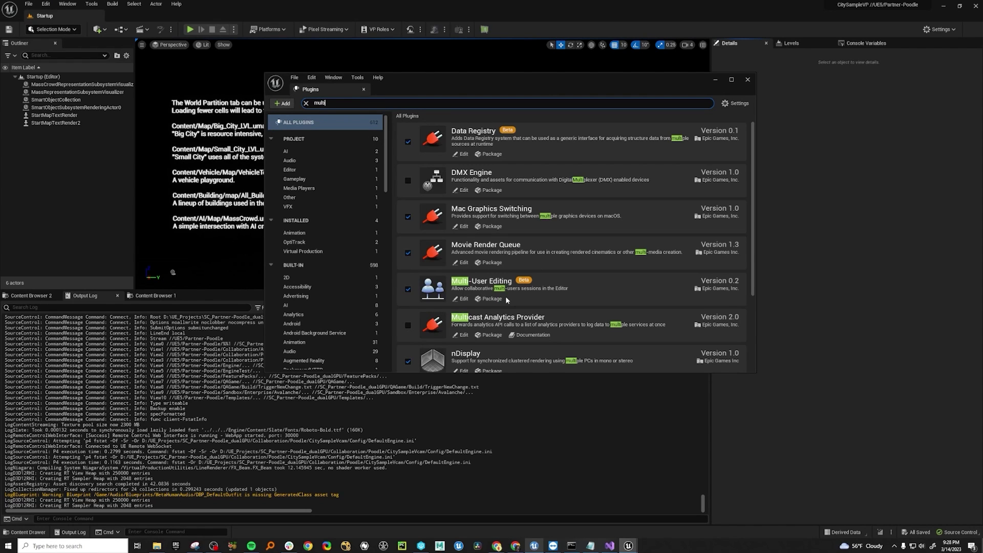
left_click(747, 80)
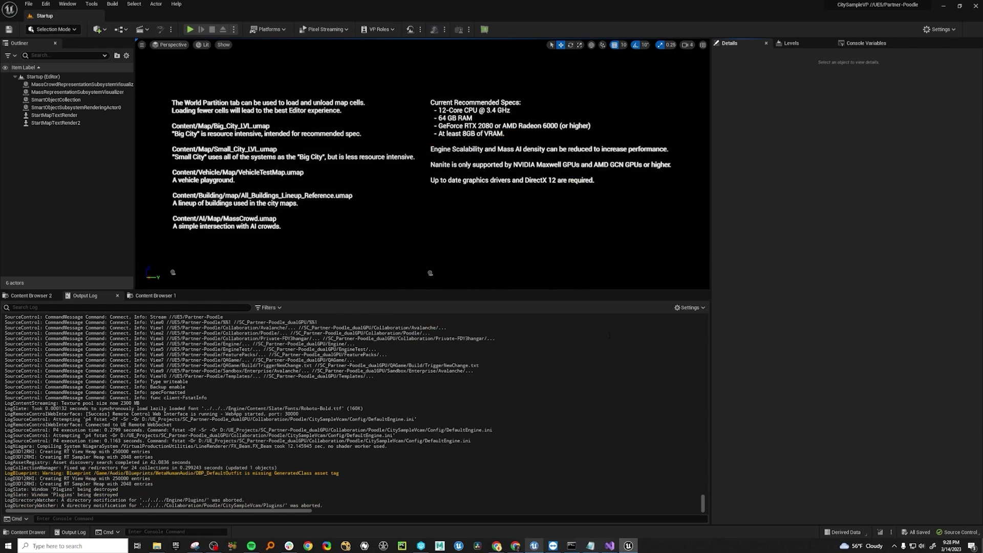
- Launch the Switchboard Listener from the editor, examine its console's listening line, and close the console
left_click(445, 31)
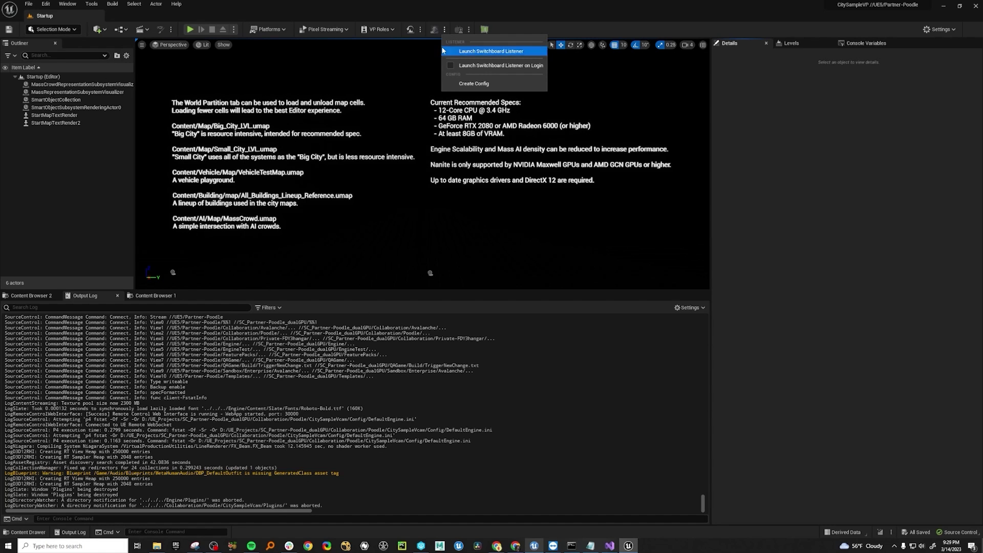
left_click(483, 52)
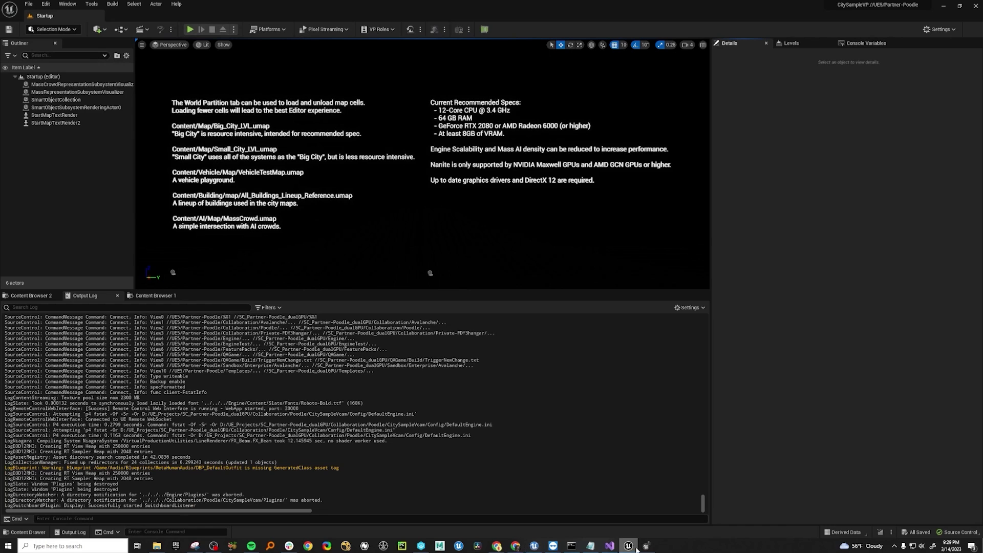
left_click(646, 548)
left_click_drag(306, 35, 485, 183)
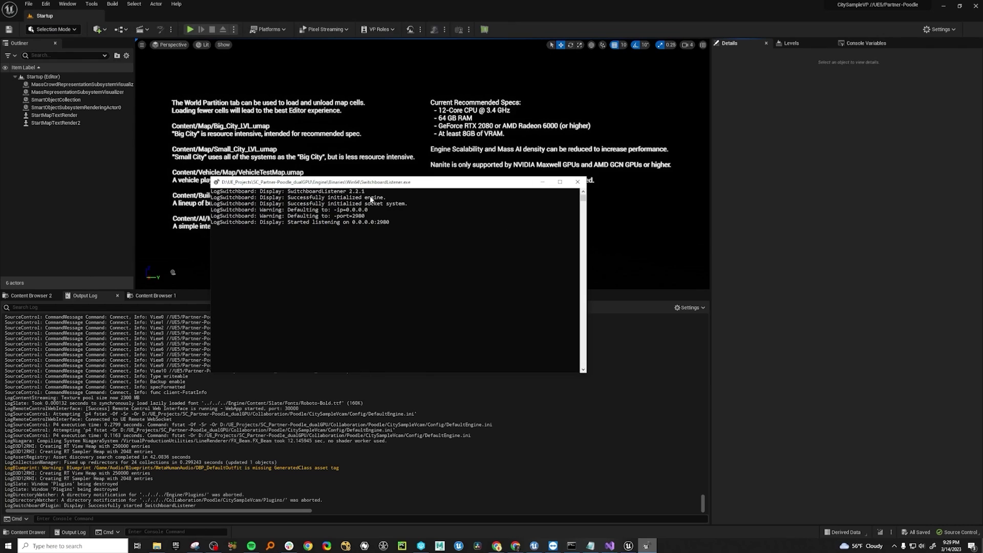
left_click_drag(350, 182, 411, 177)
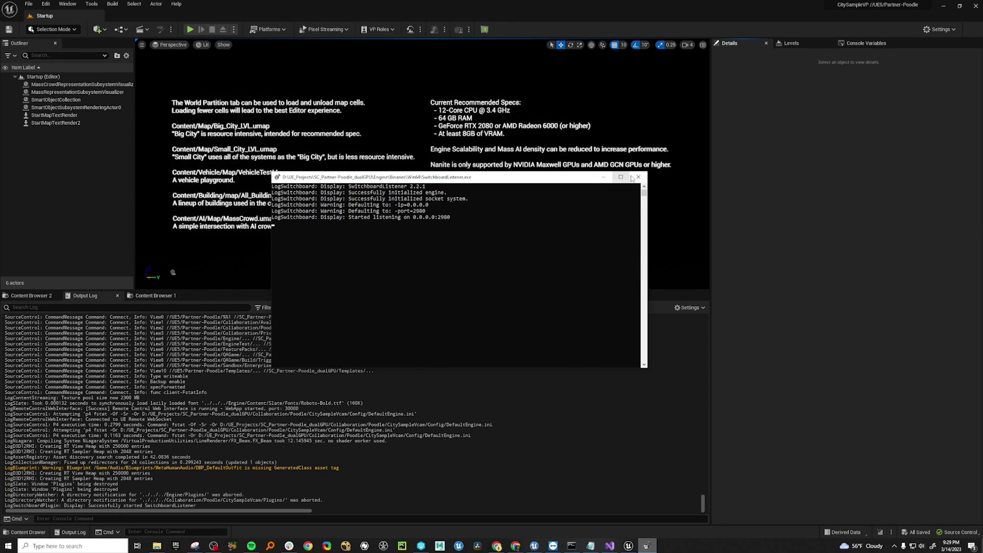
left_click_drag(459, 220, 348, 220)
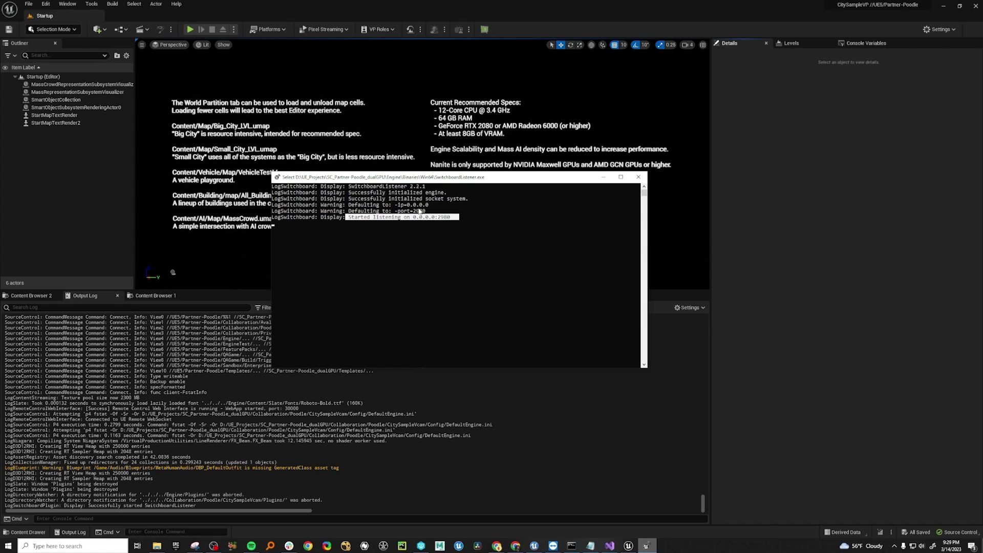
left_click(638, 177)
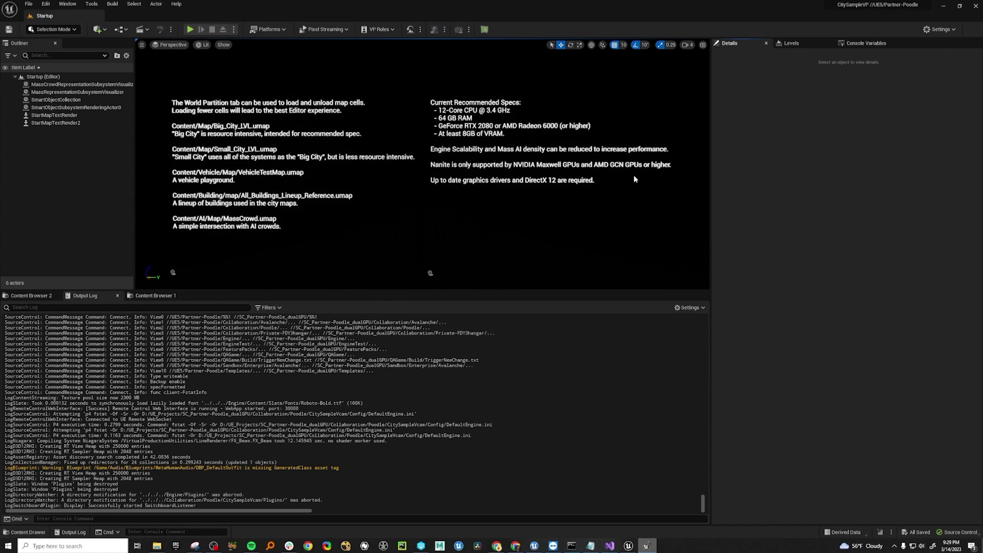
- Launch Switchboard from the editor, then close both its window and the Unreal Editor
left_click(434, 30)
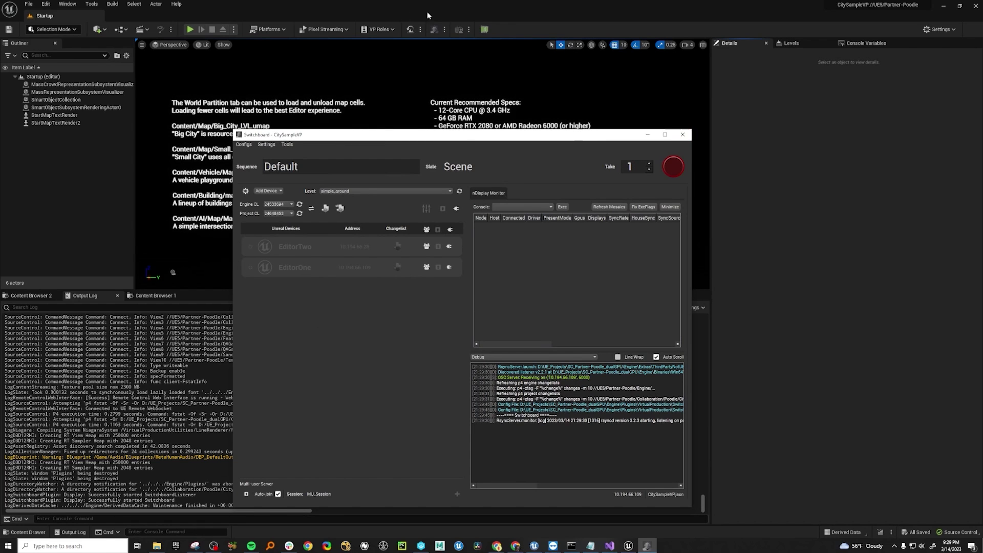
left_click(682, 134)
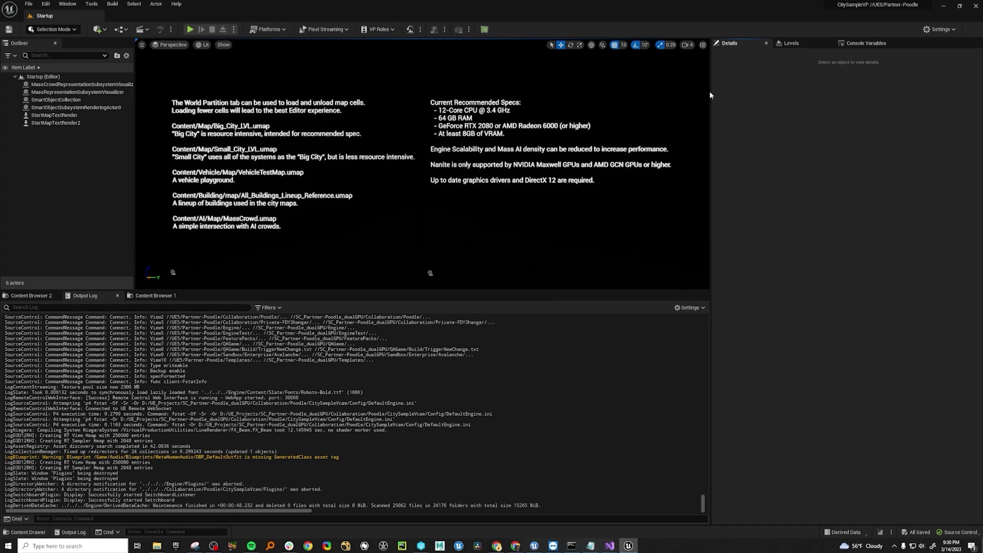
left_click(976, 6)
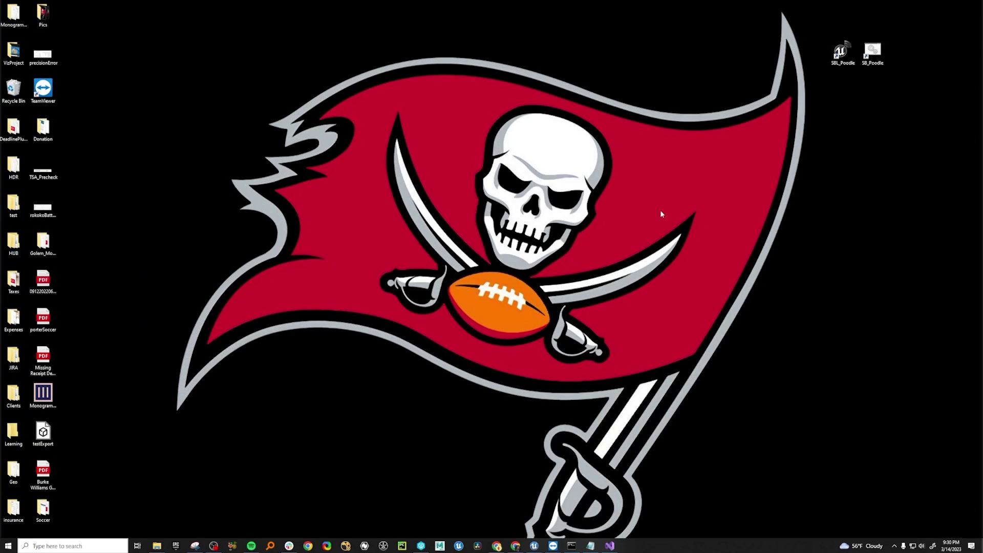
left_click_drag(821, 23, 901, 116)
left_click(910, 152)
left_click_drag(798, 27, 888, 154)
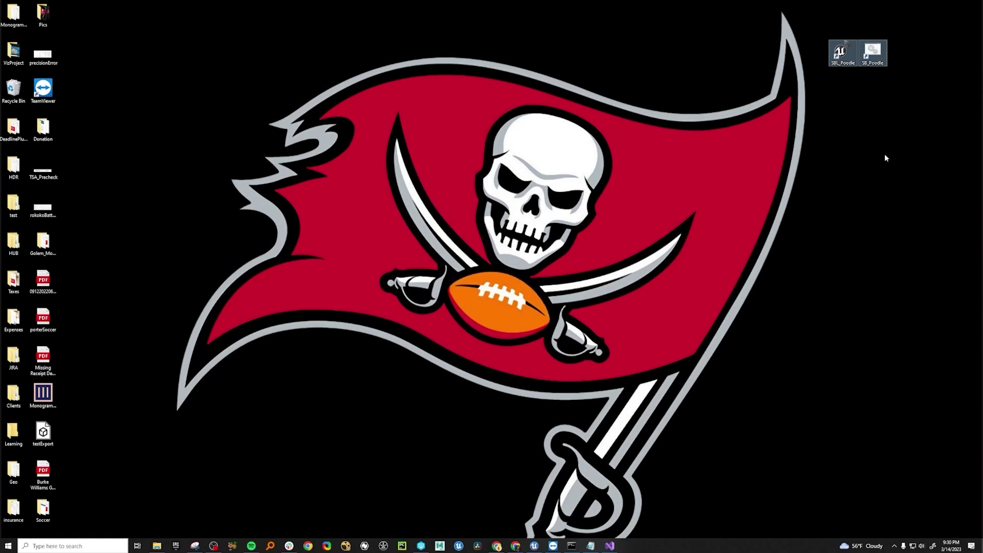
left_click(883, 152)
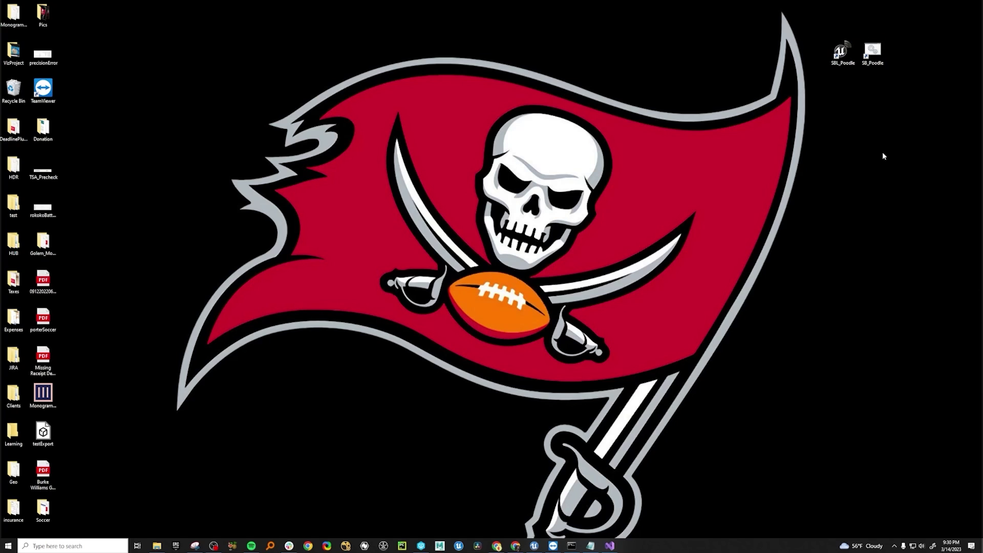
left_click_drag(810, 27, 907, 98)
left_click(915, 136)
- Locate SwitchboardListener in File Explorer under UE_Projects\SC_Partner-Poodle_dualGPU\Engine\Binaries\Win64
key("super+e")
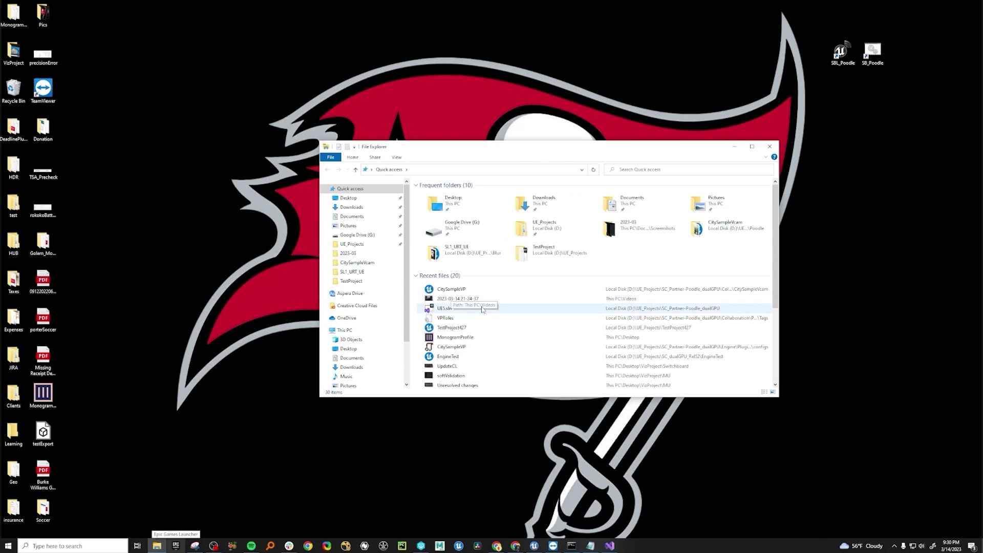
left_click(352, 244)
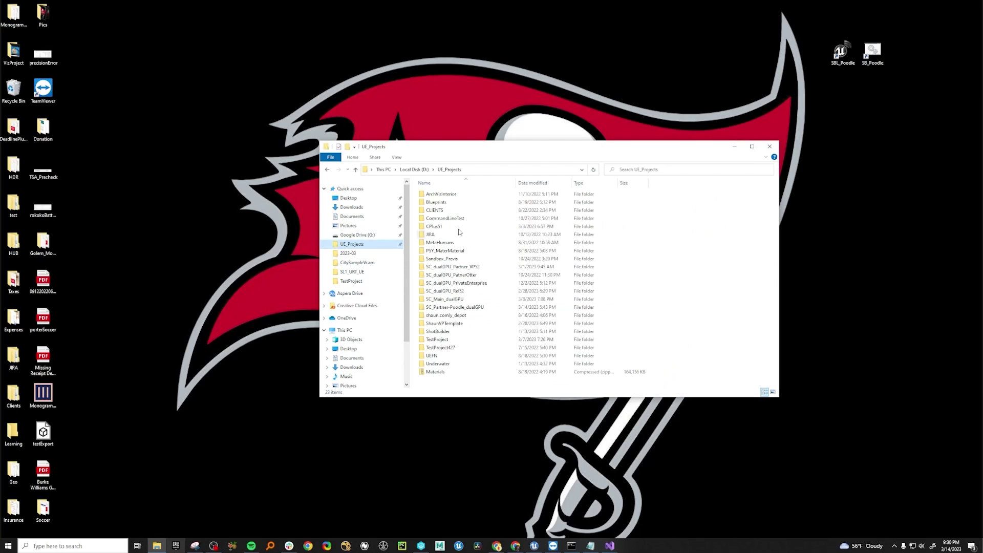
double_click(453, 307)
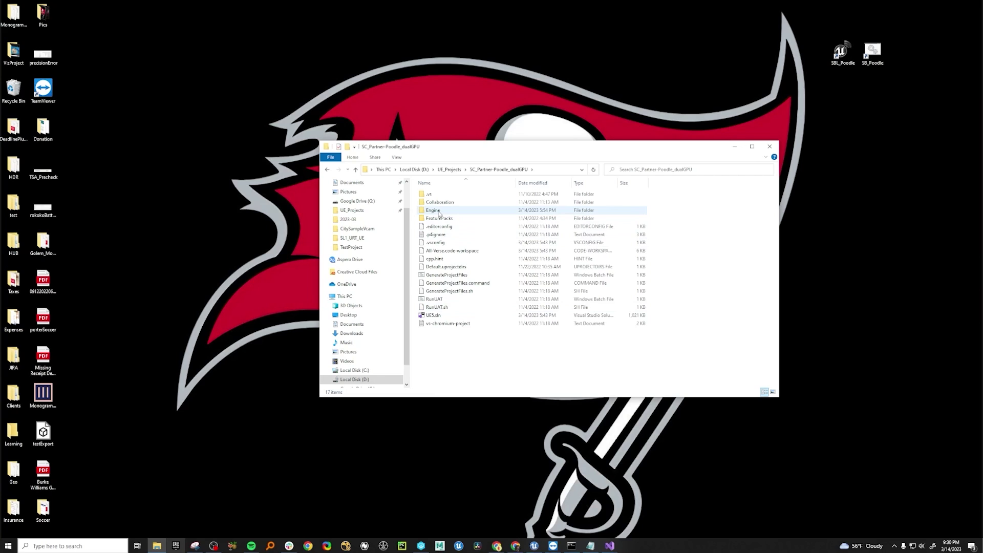
double_click(439, 211)
double_click(435, 195)
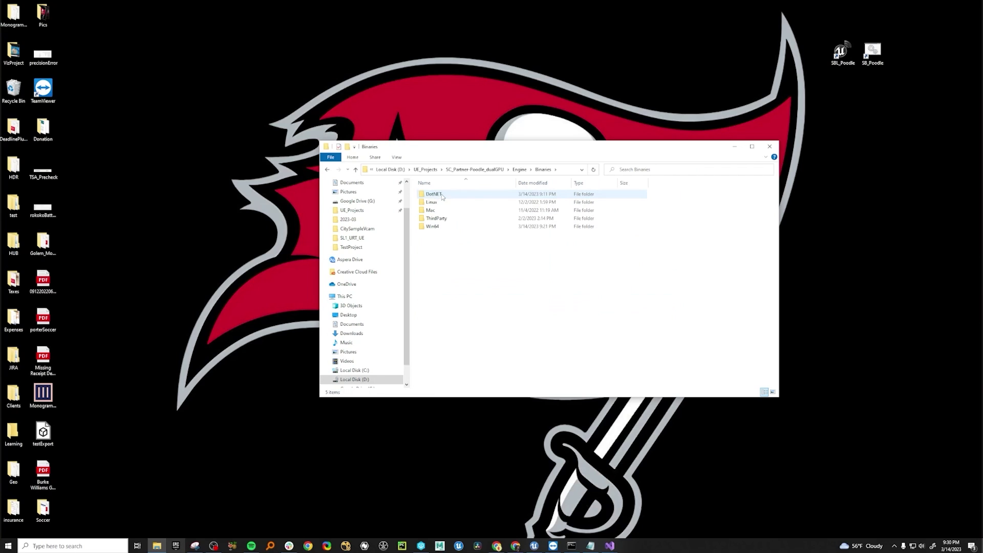
double_click(438, 227)
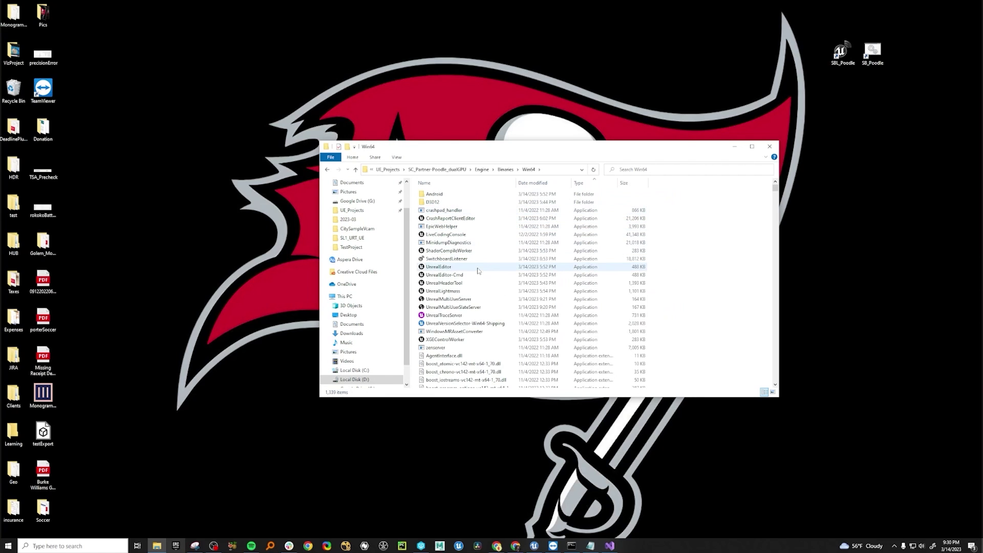
left_click(444, 259)
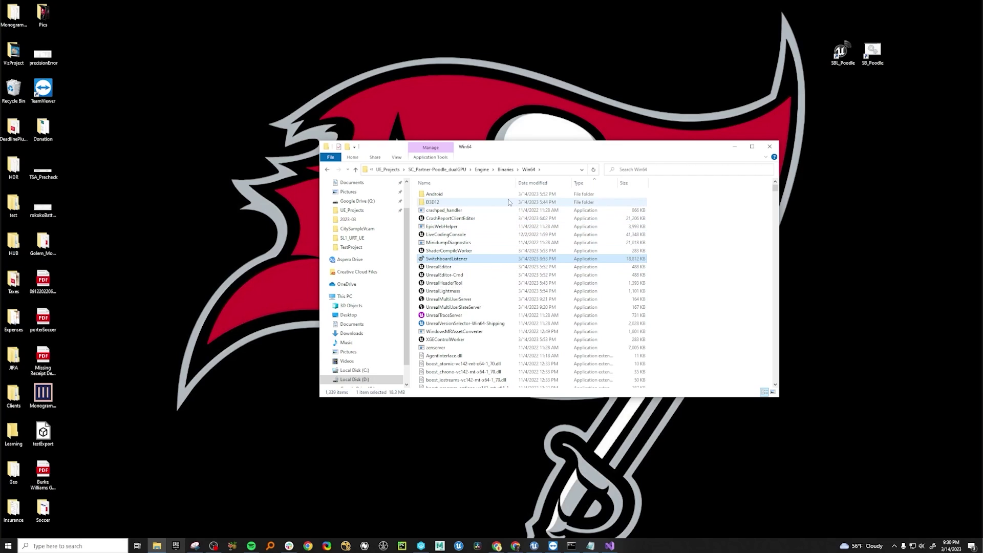
- Go to the Engine folder and open Plugins\VirtualProduction\Switchboard\Source\Switchboard
left_click(482, 169)
left_click(873, 51)
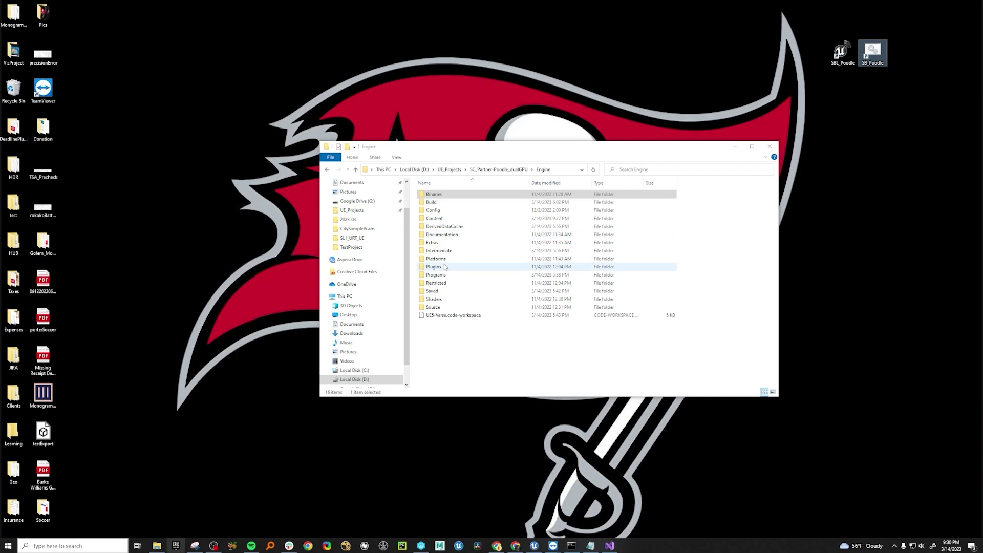
double_click(434, 267)
scroll(478, 290, "down", 6)
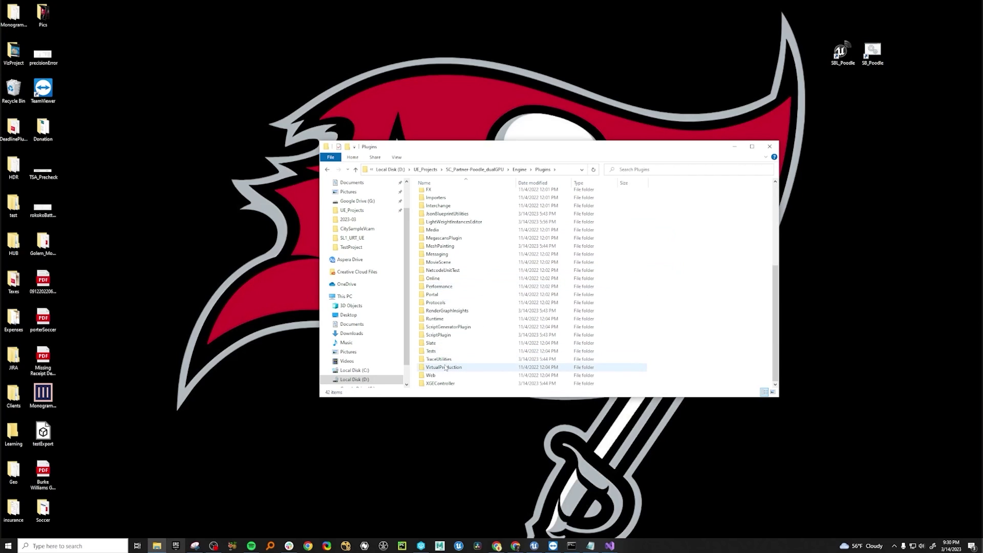
double_click(473, 367)
scroll(474, 287, "down", 2)
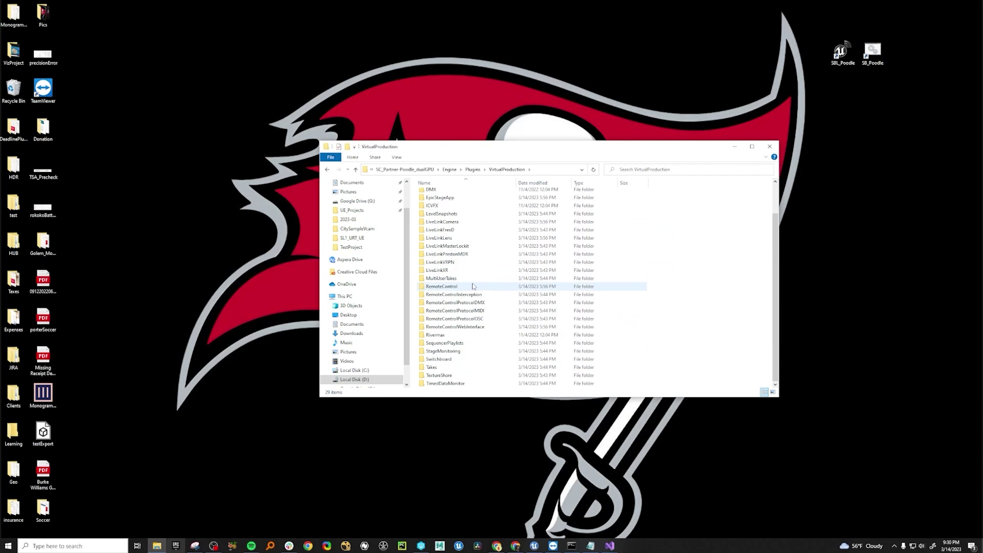
double_click(442, 359)
double_click(439, 221)
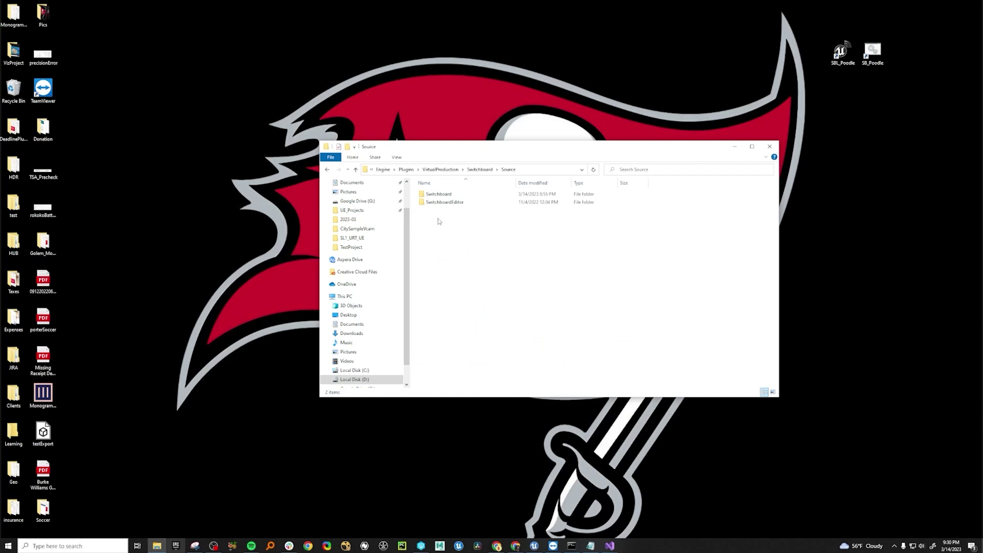
double_click(439, 195)
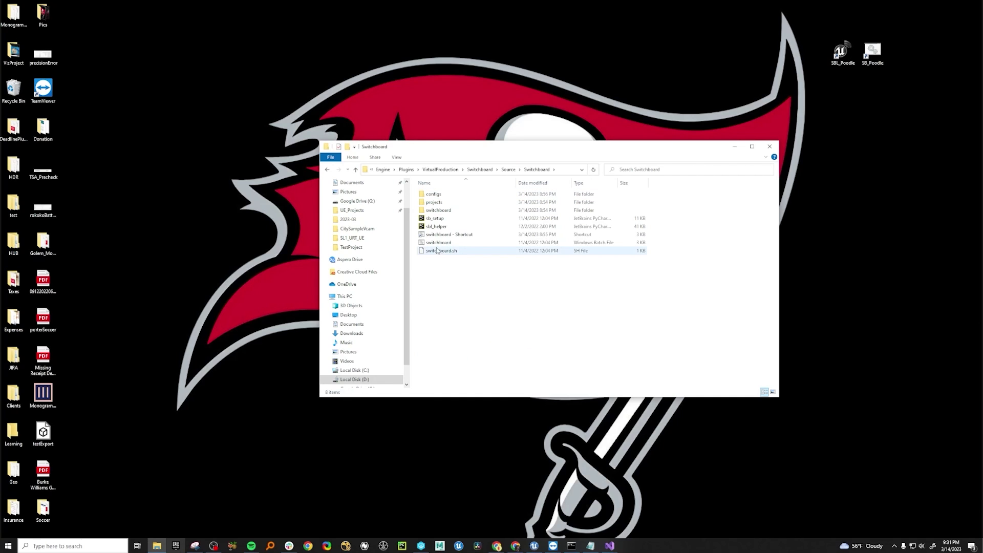
- Delete the "switchboard - Shortcut" file, select the switchboard batch file, and close the folder window
left_click(465, 244)
left_click(445, 234)
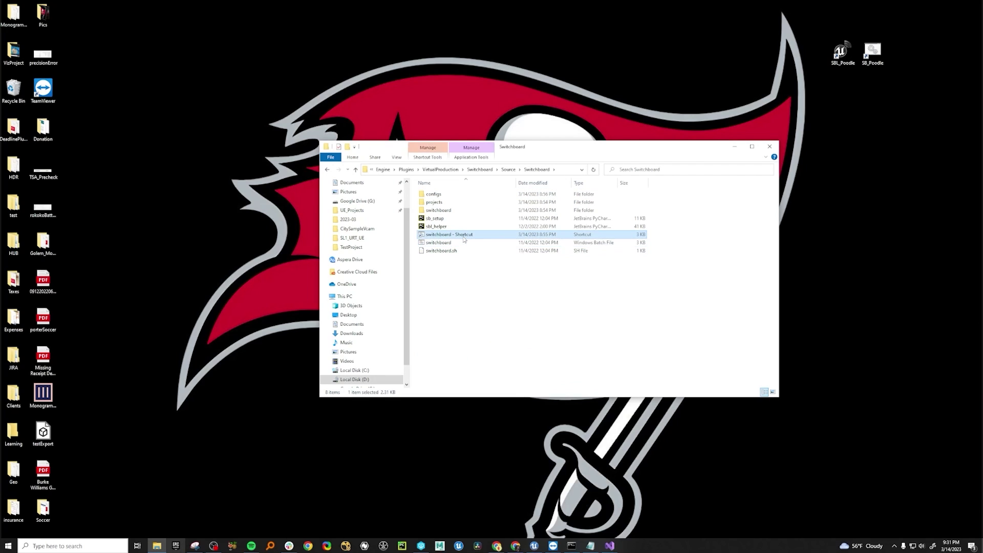
key("Delete")
left_click(438, 237)
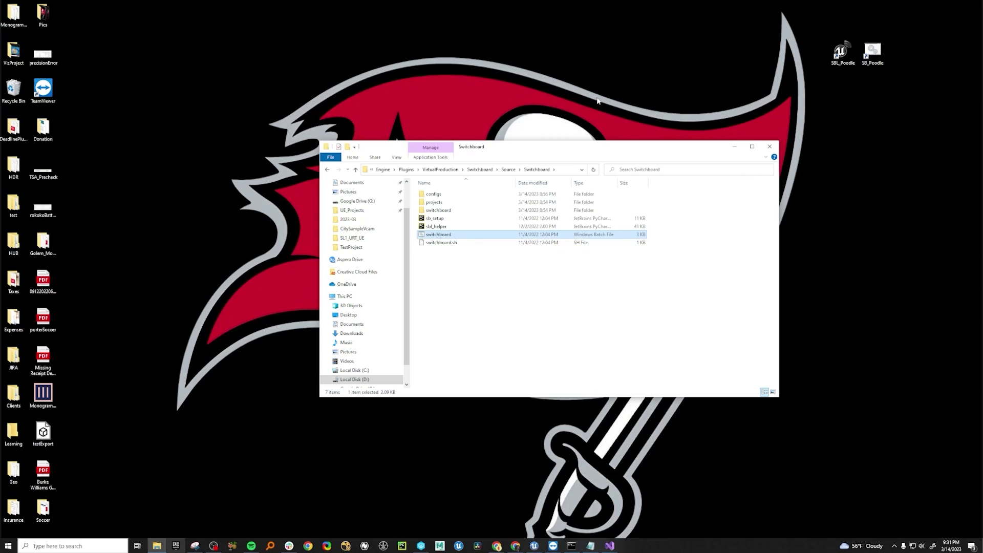
left_click(770, 146)
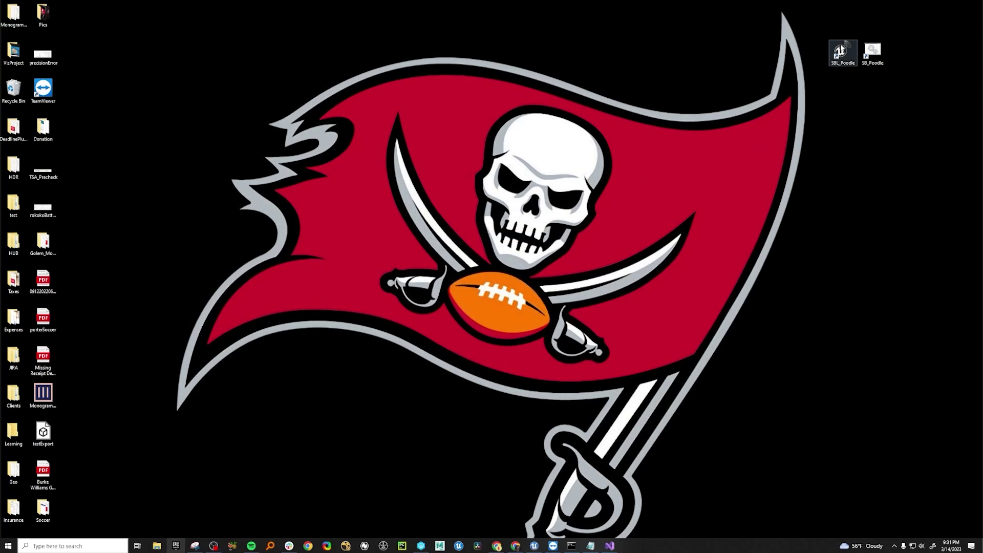
- Launch the listener from the SBL_Poodle desktop shortcut, minimize its console, and start Switchboard from SB_Poodle
double_click(840, 51)
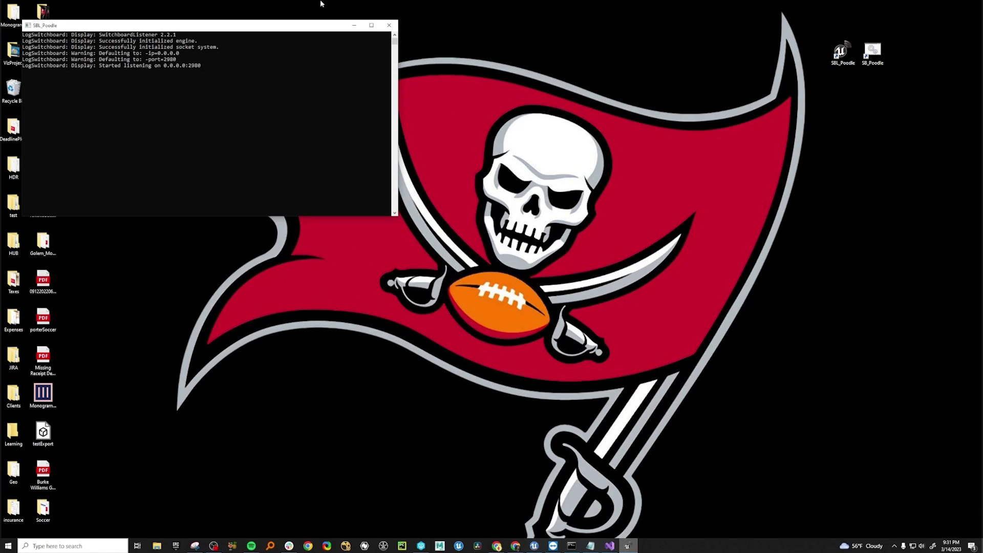
left_click(354, 25)
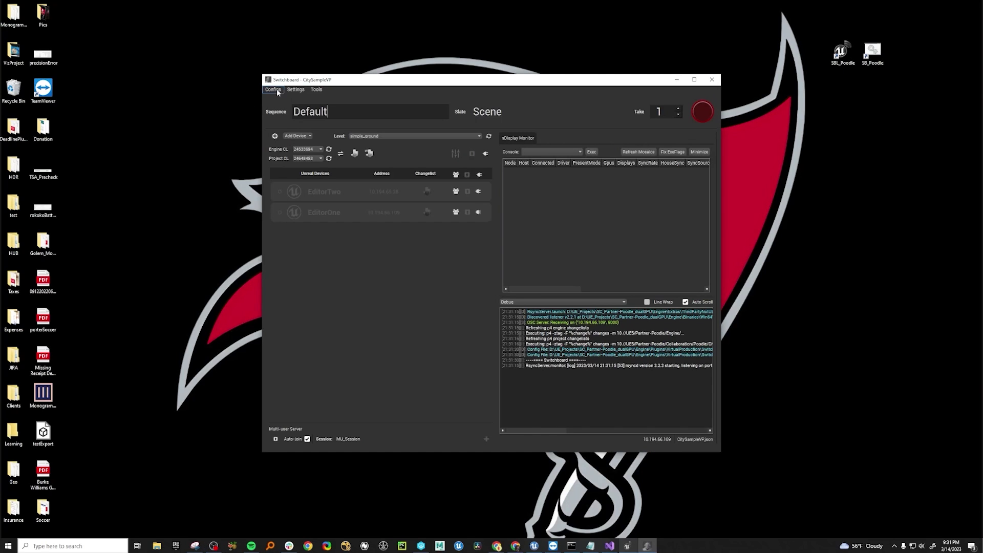
- Start a new Switchboard configuration, turn off its Perforce option, and move the dialog clear of the device list
left_click(276, 90)
left_click(283, 97)
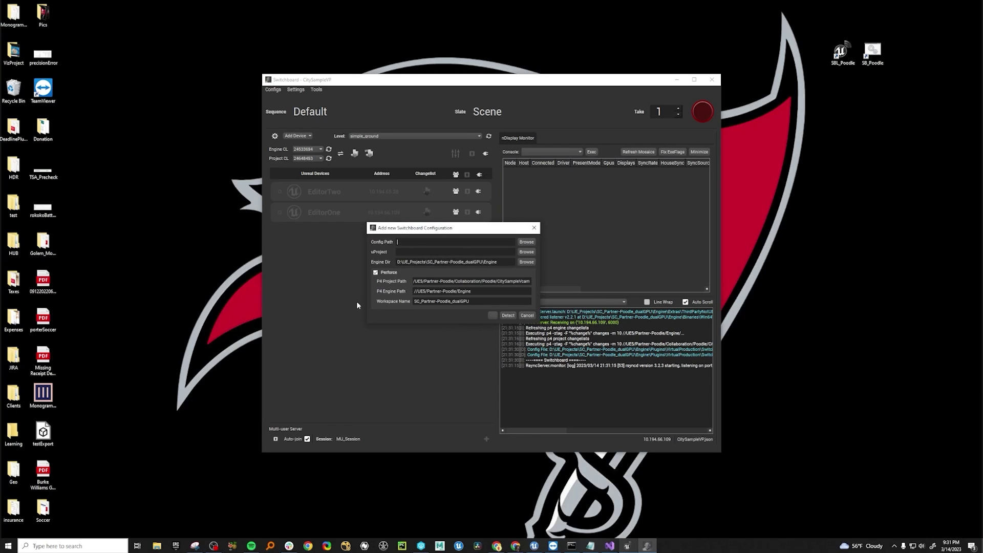
left_click(375, 273)
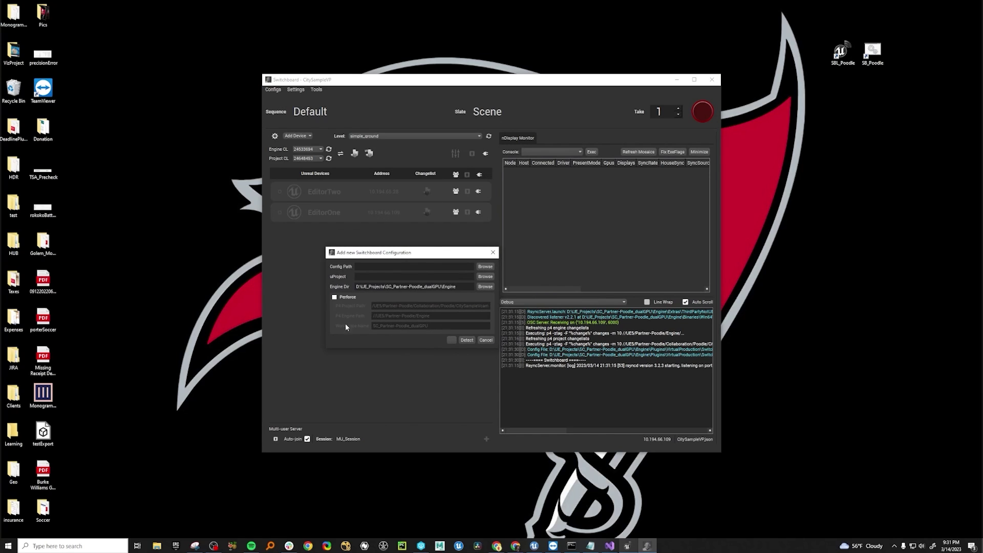
left_click_drag(371, 254, 452, 241)
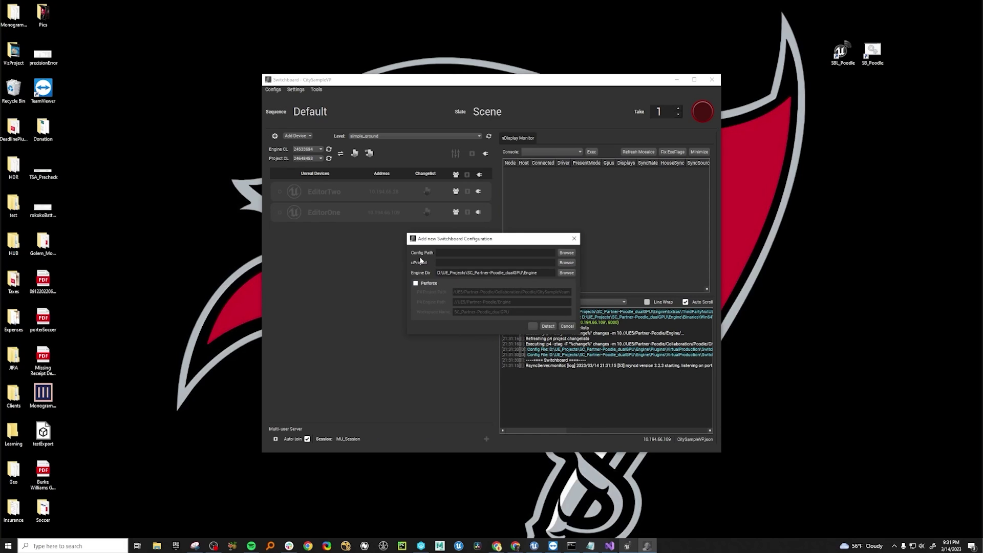
- Set the configuration's uProject to CitySampleVP from SC_Partner-Poodle_dualGPU\Collaboration\Poodle\CitySampleVcam
left_click(566, 263)
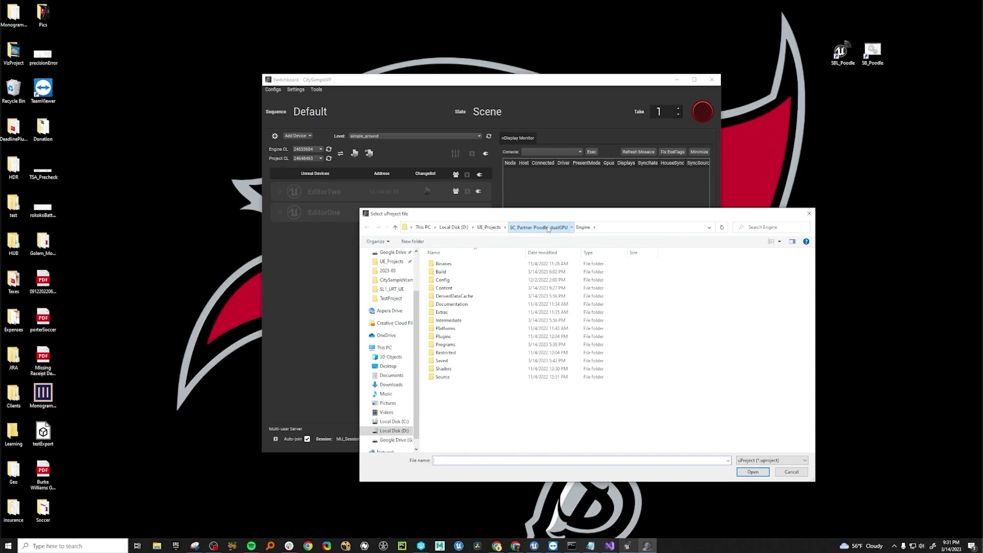
left_click(537, 227)
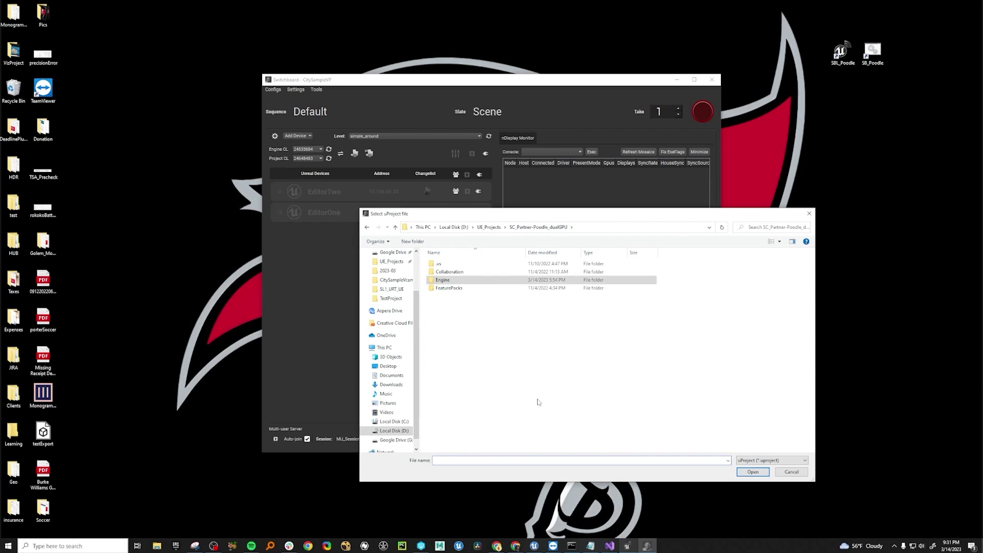
left_click(453, 273)
double_click(452, 273)
double_click(445, 263)
double_click(450, 271)
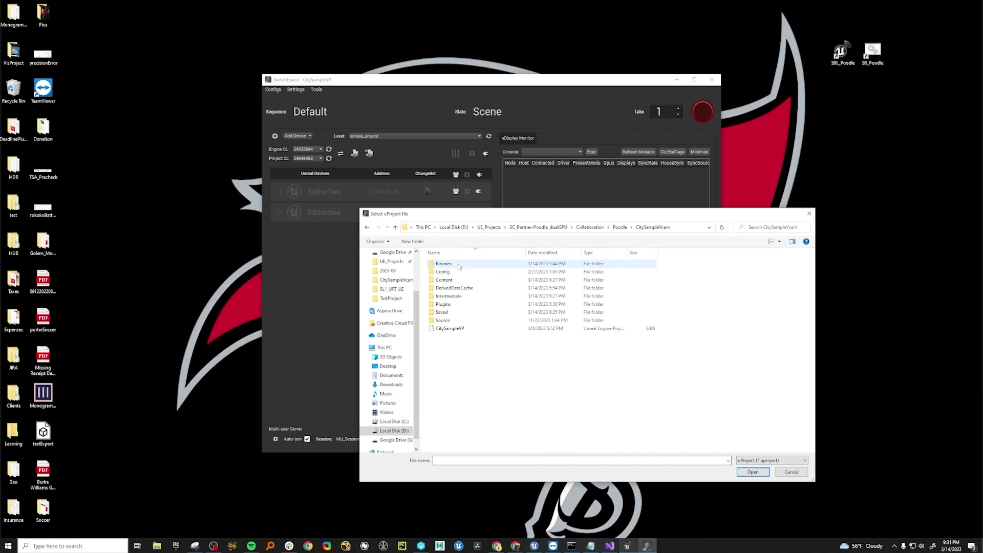
left_click(451, 328)
left_click(753, 471)
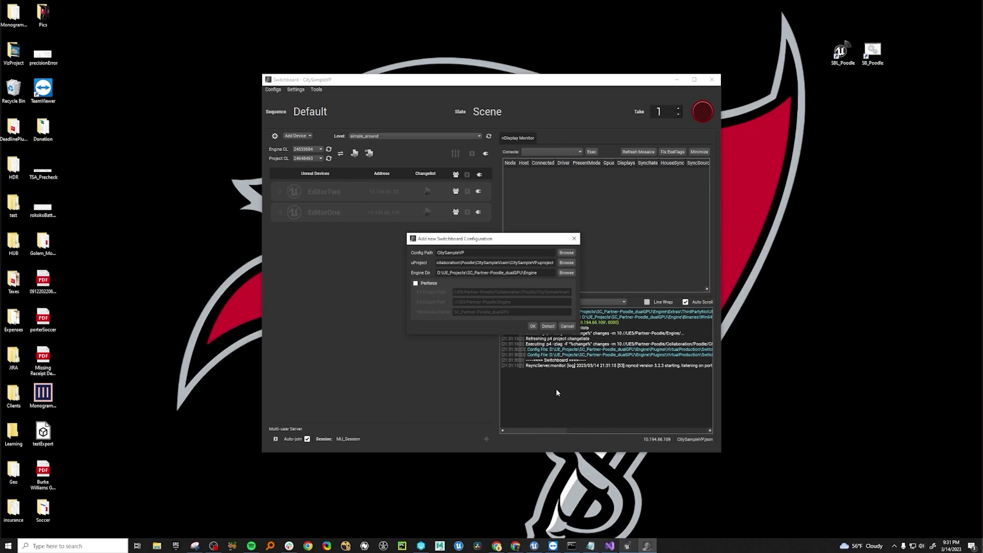
- Check the workspace in Perforce P4V, then turn on Perforce for the new configuration and create it with config path CitySampleVP
left_click_drag(473, 253, 391, 260)
left_click(421, 545)
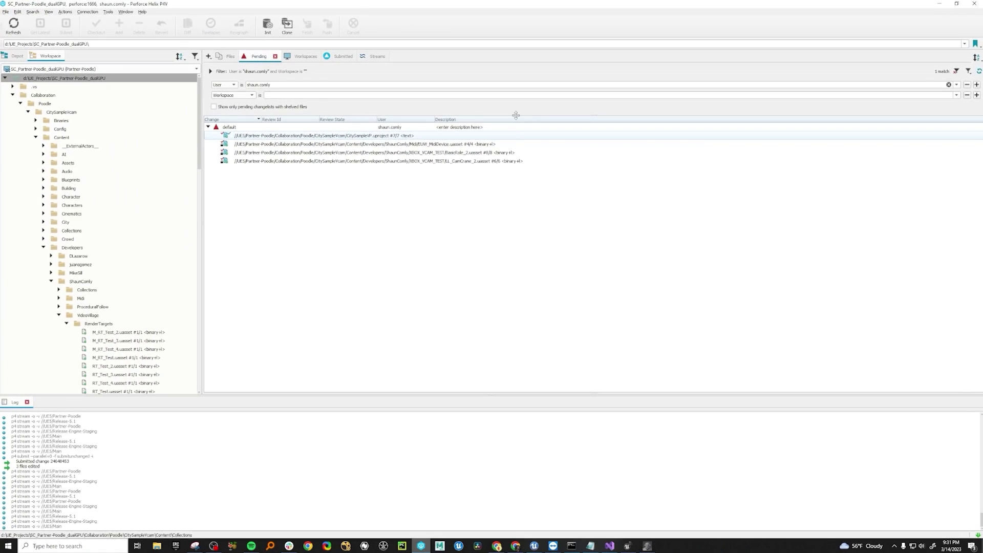
left_click(940, 4)
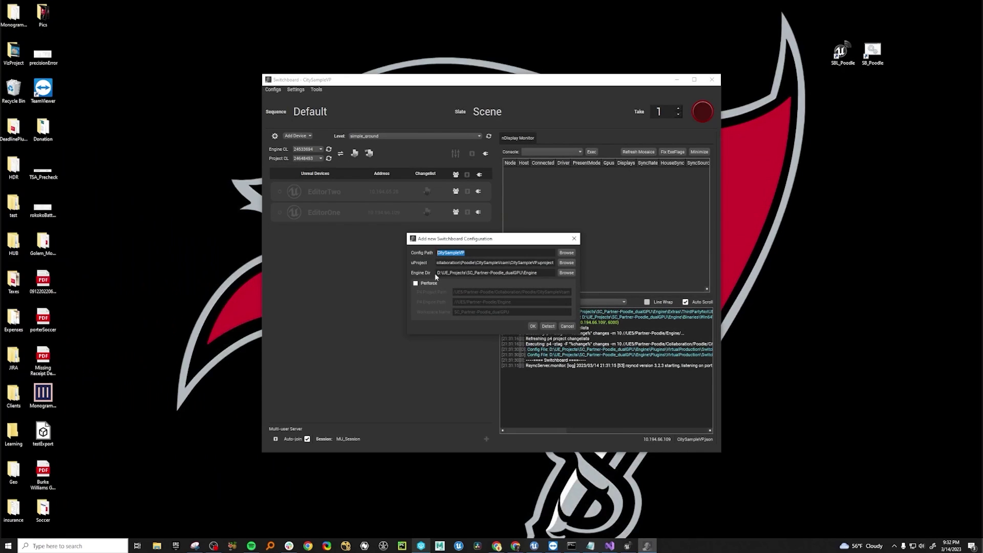
left_click(416, 284)
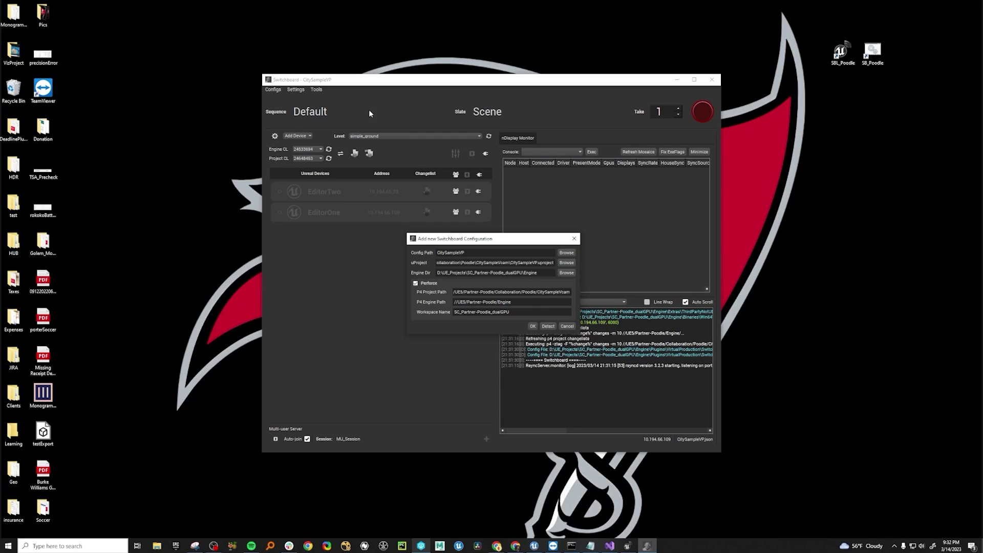
left_click(533, 326)
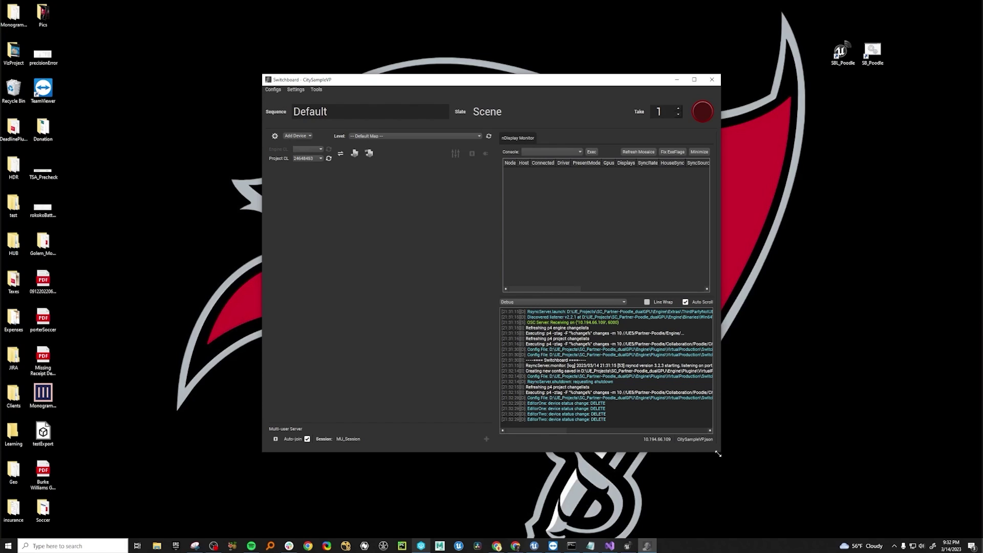
- Enlarge the Switchboard window and bring up the remote computer's session in TeamViewer
left_click_drag(720, 451, 872, 489)
left_click(342, 360)
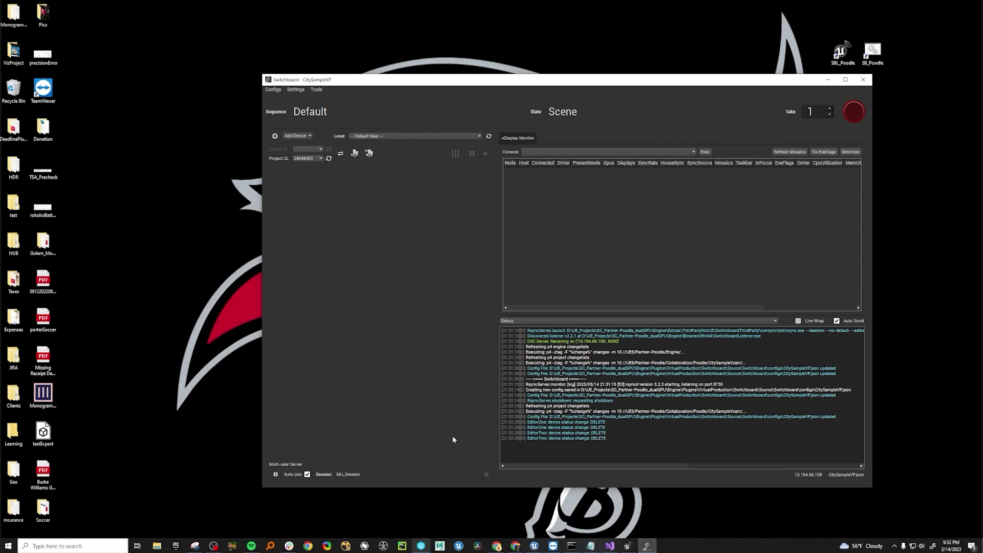
left_click(554, 546)
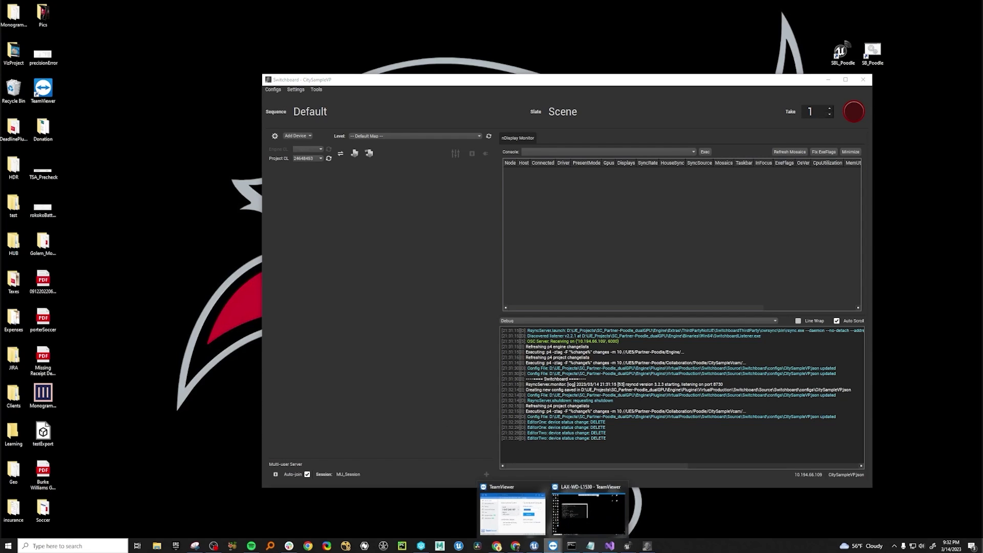
left_click(598, 519)
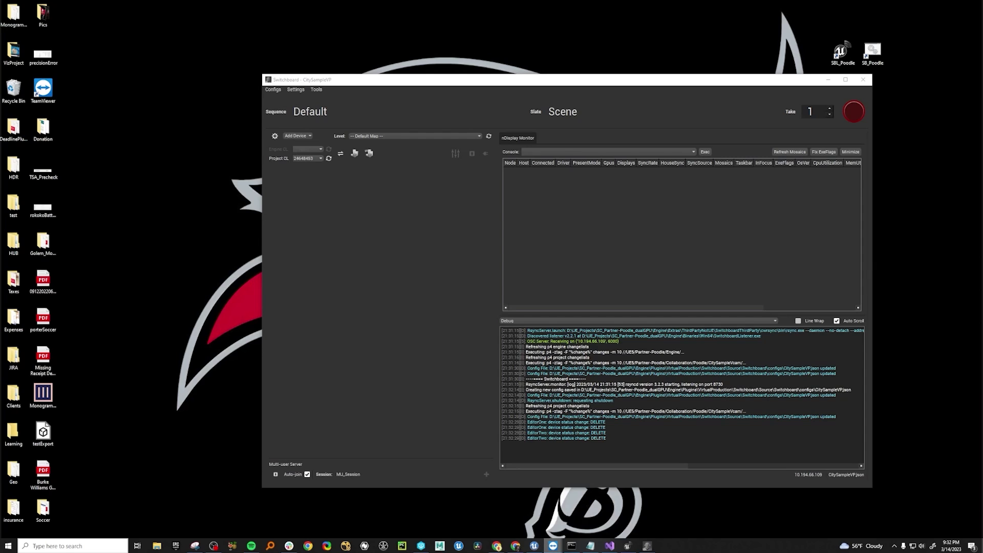
mouse_move(982, 123)
left_mouse_down()
mouse_move(476, 101)
mouse_move(982, 121)
left_mouse_up()
- Add an Unreal device named EditorOne with address 10.194.66.109 and connect it to its listener
left_click(297, 135)
left_click(306, 190)
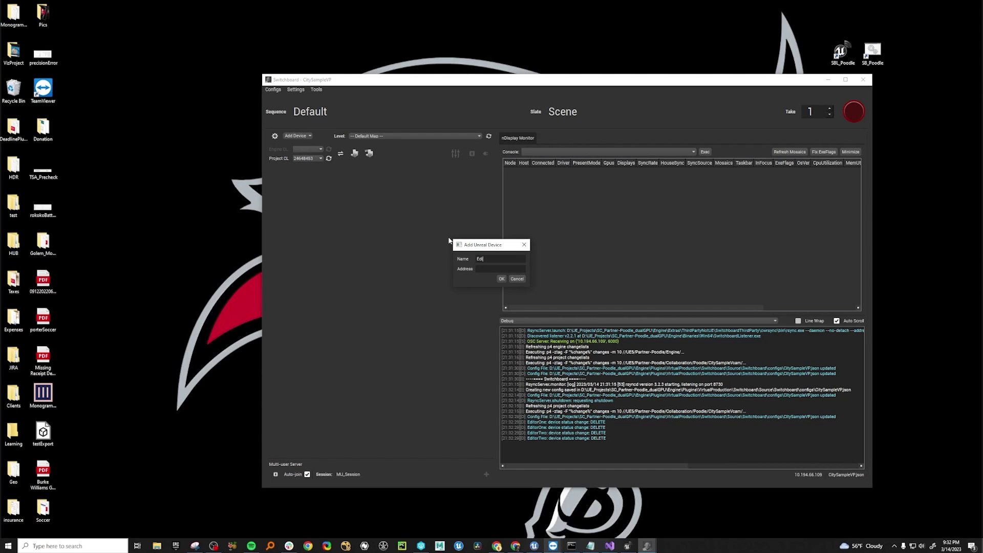
type("EditorOne")
left_click(571, 546)
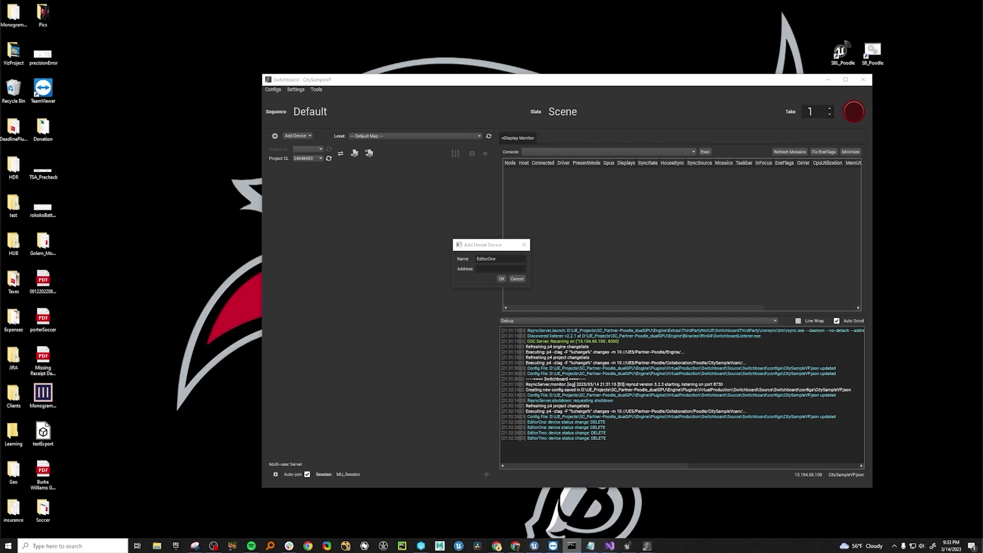
left_click(494, 268)
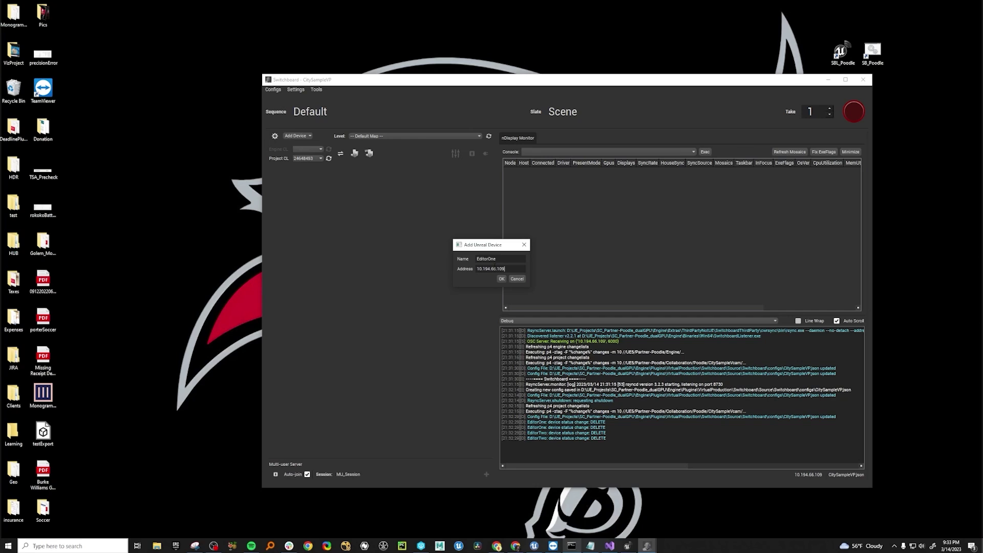
key("Return")
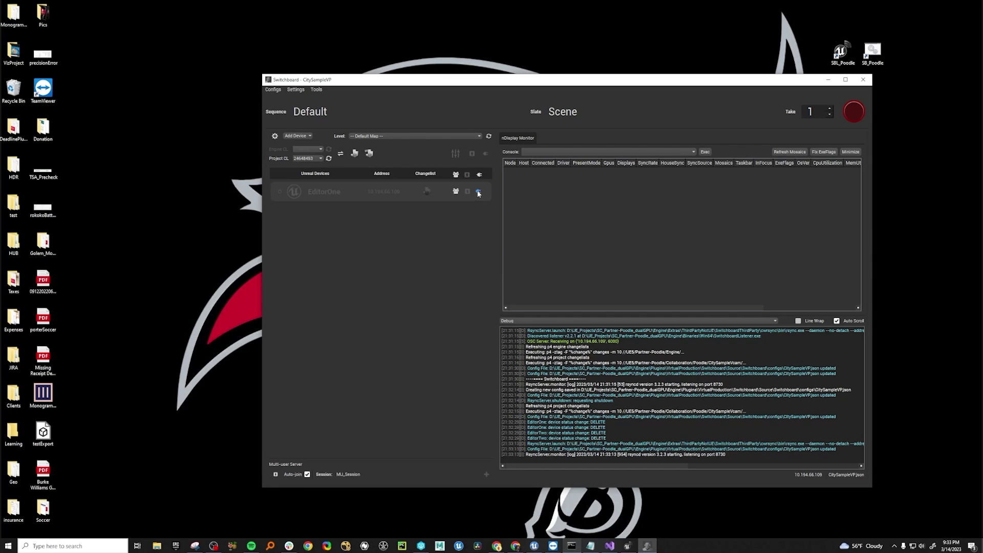
left_click(479, 192)
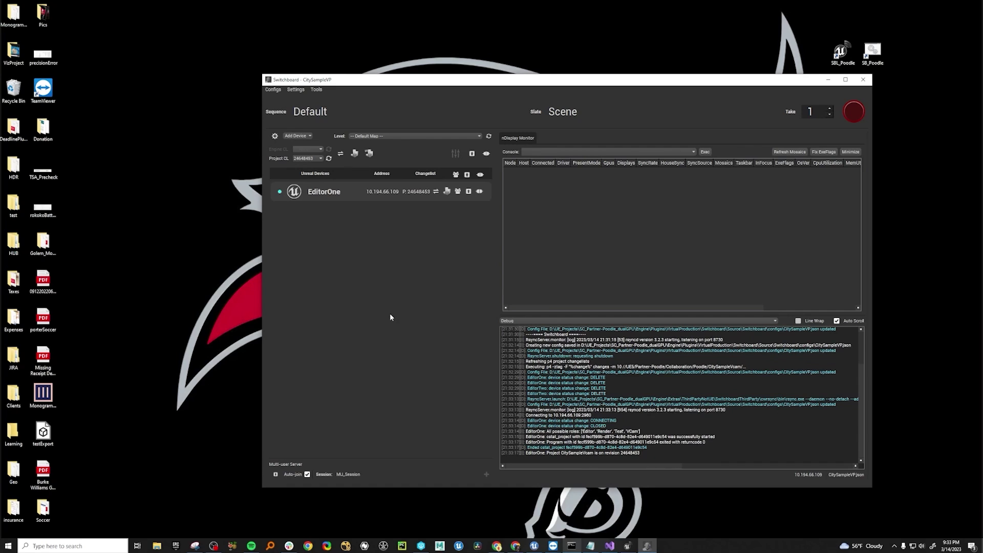
- Open the Switchboard settings and examine EditorOne's engine directory, workspace name and uProject path
left_click(295, 89)
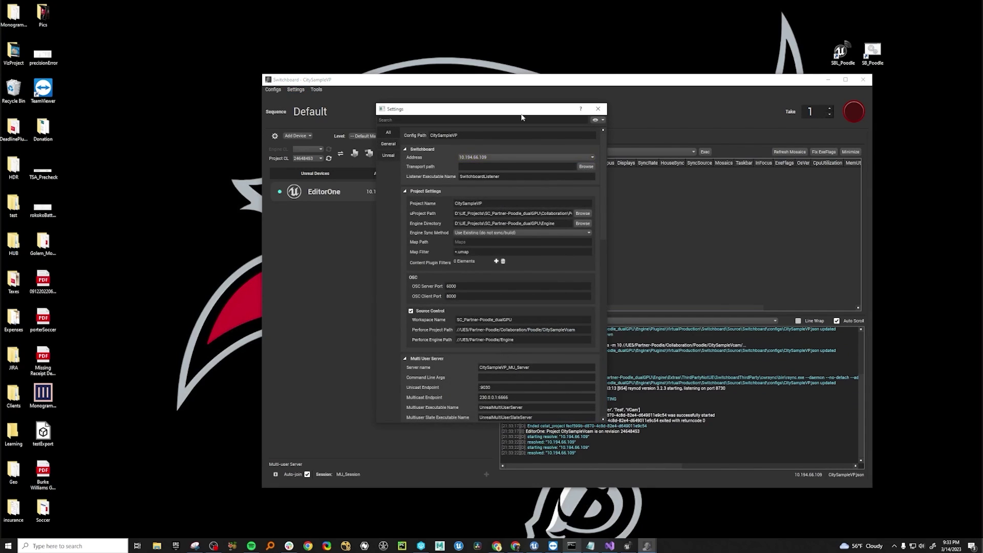
left_click_drag(522, 109, 666, 111)
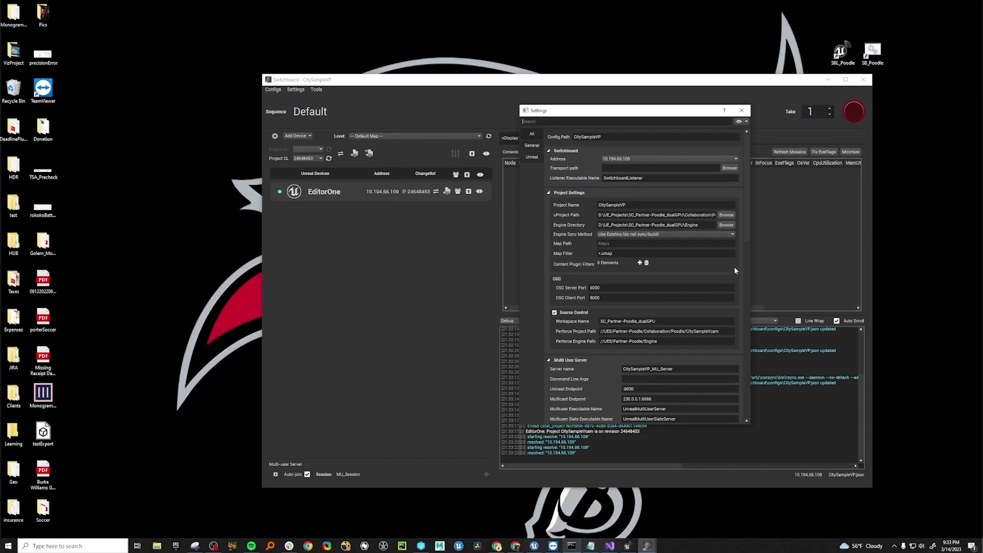
left_click_drag(746, 215, 751, 406)
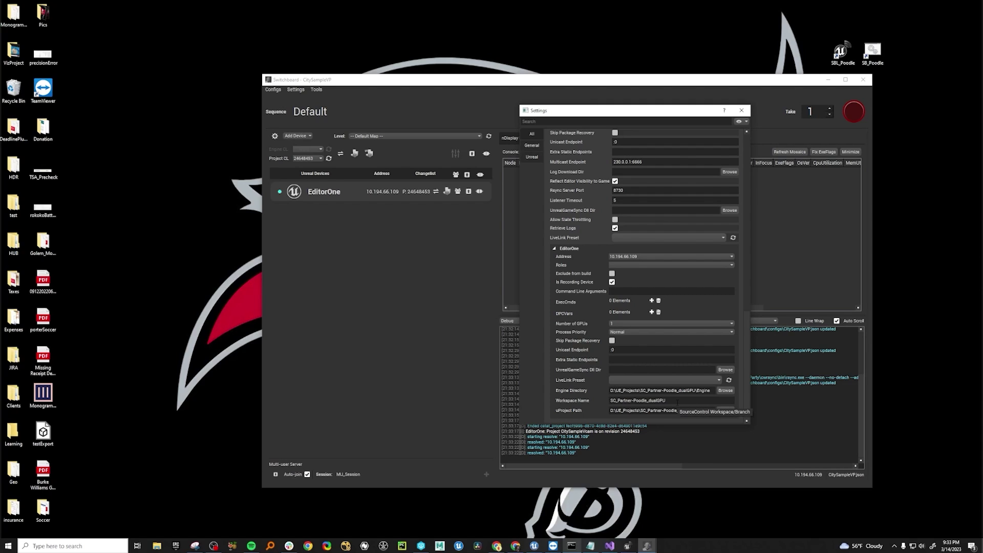
left_click_drag(676, 400, 745, 413)
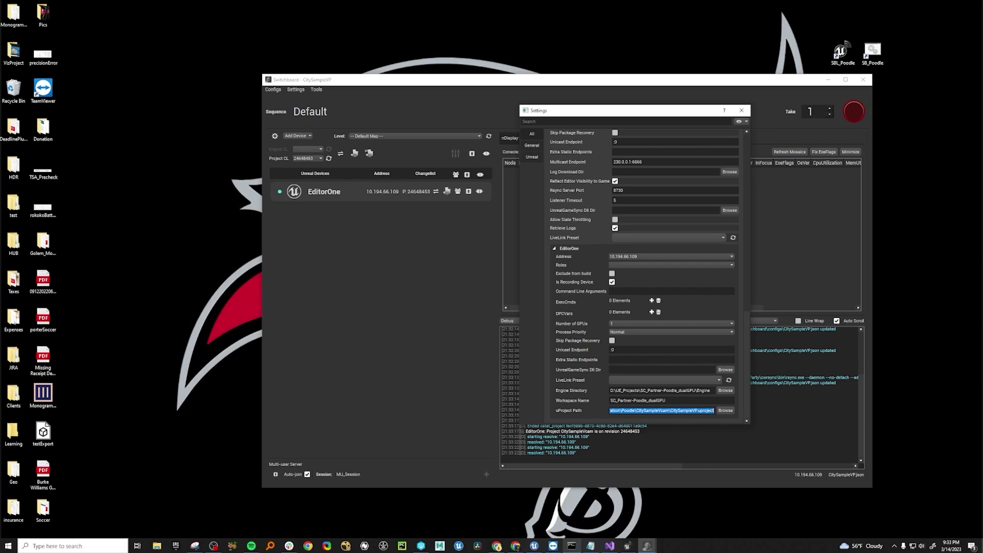
left_click(637, 391)
left_click_drag(635, 390, 725, 391)
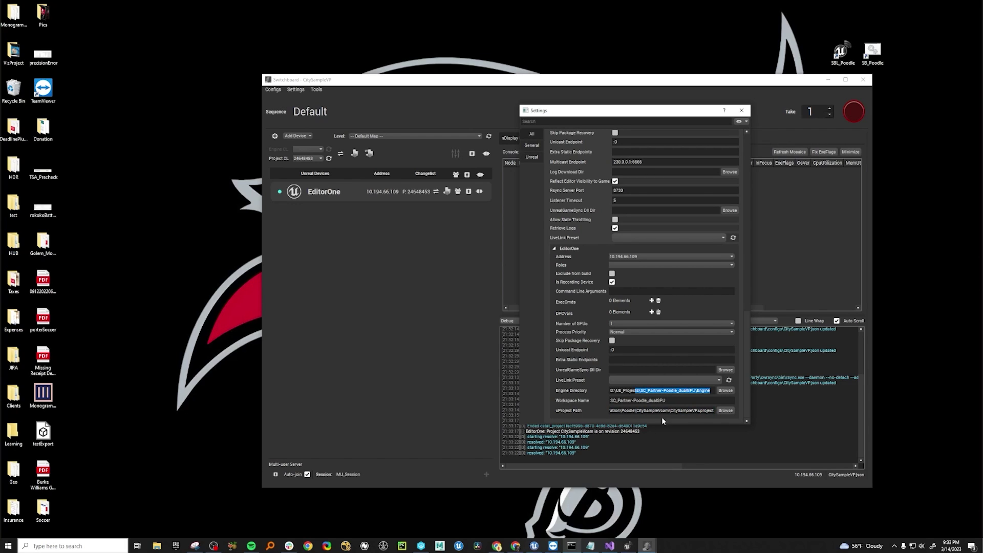
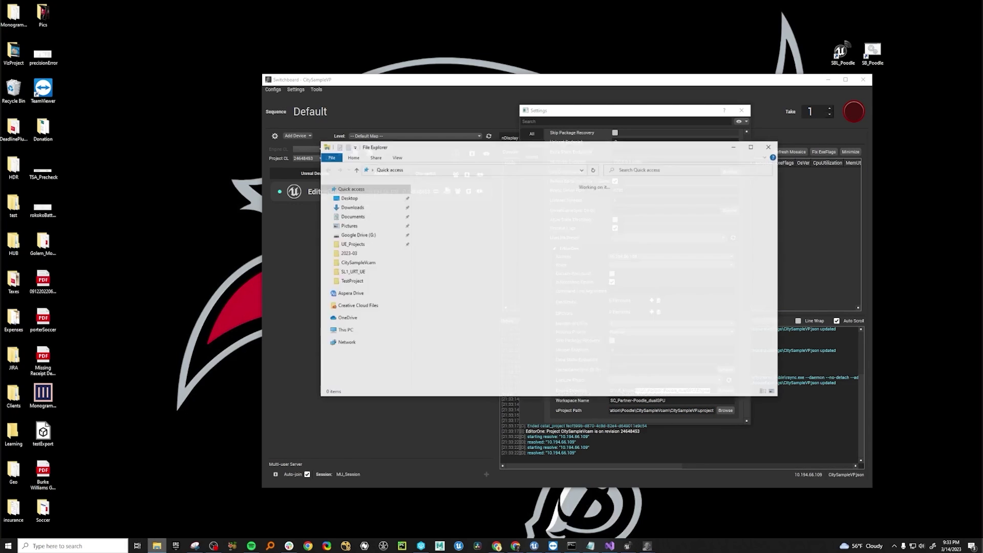
- Browse in File Explorer to D:\UE_Projects\SC_Partner-Poodle_dualGPU\Engine and place the window so it can be compared with EditorOne's engine directory
left_click_drag(638, 146, 858, 180)
left_click(571, 274)
double_click(689, 337)
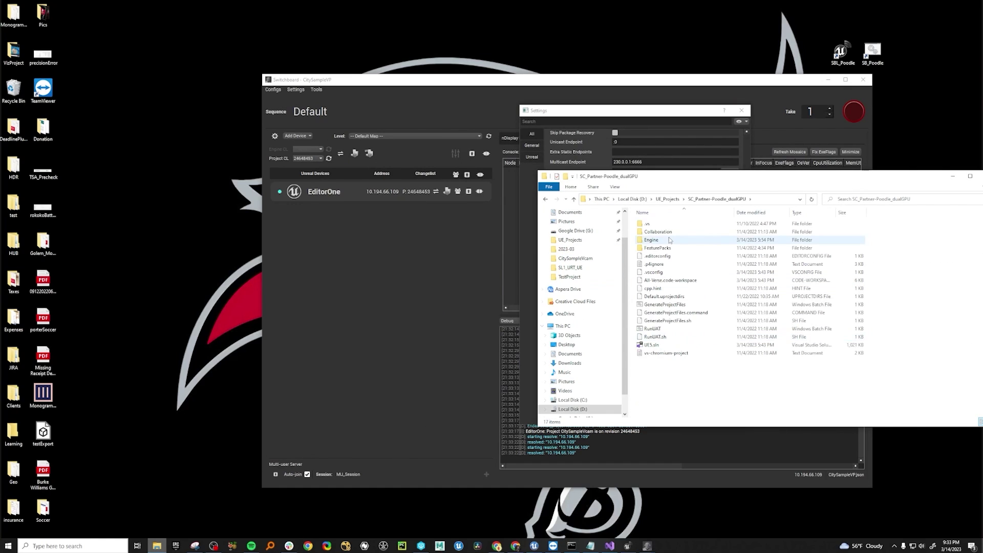
double_click(652, 240)
left_click_drag(738, 182, 635, 445)
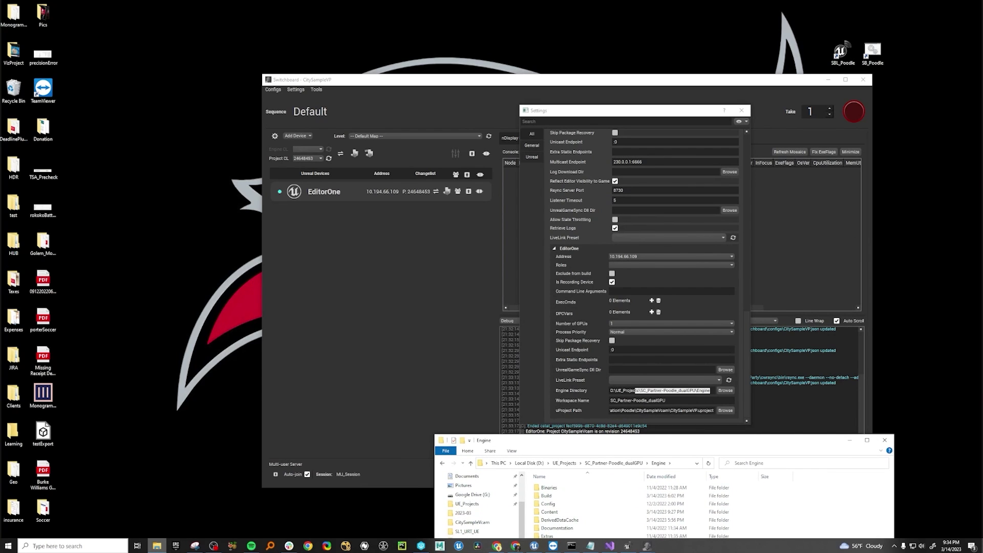
- Compare EditorOne's workspace name with the SC_Partner-Poodle_dualGPU workspace details in Perforce P4V, then return to the Switchboard settings
left_click_drag(672, 400, 553, 401)
left_click(379, 532)
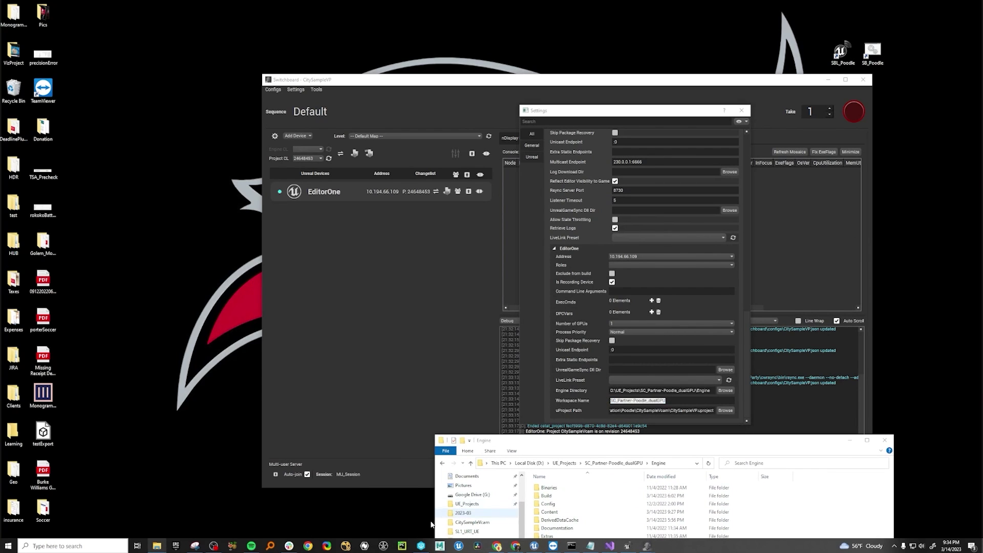
left_click(422, 546)
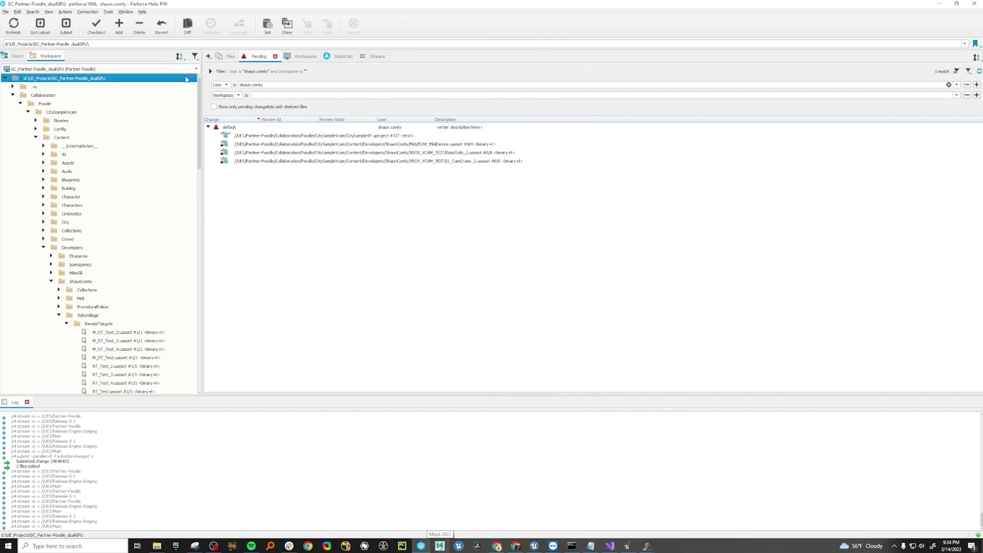
left_click(303, 57)
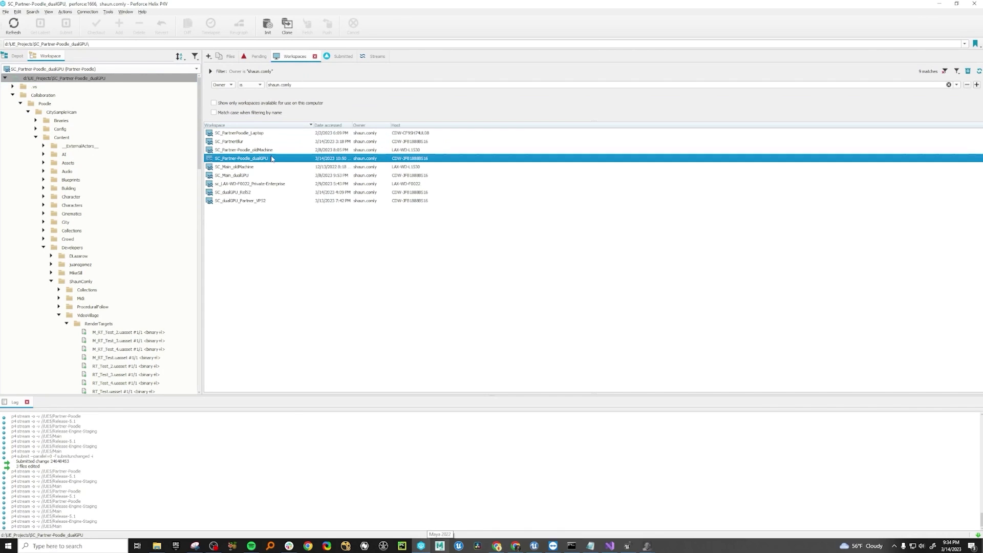
right_click(264, 158)
left_click(307, 198)
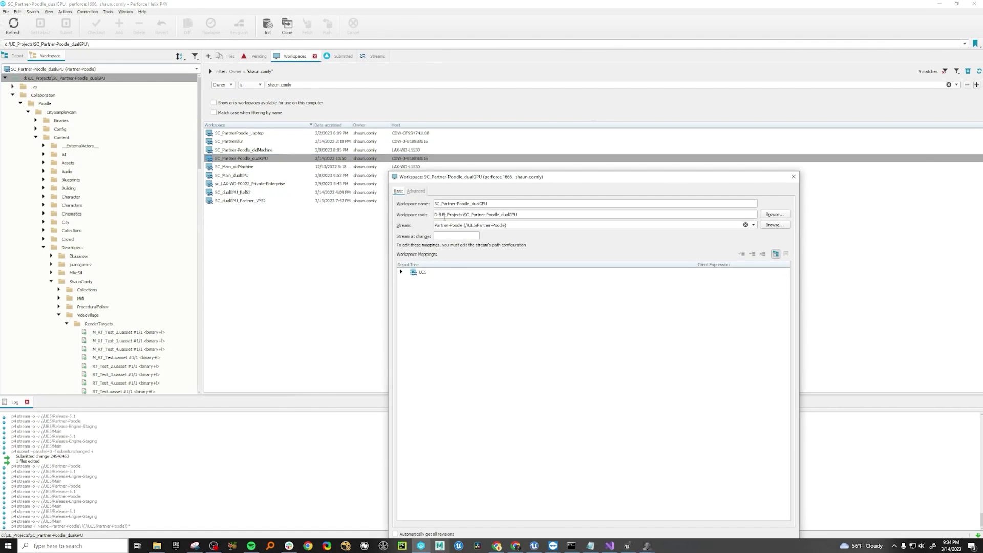
left_click_drag(489, 204, 435, 204)
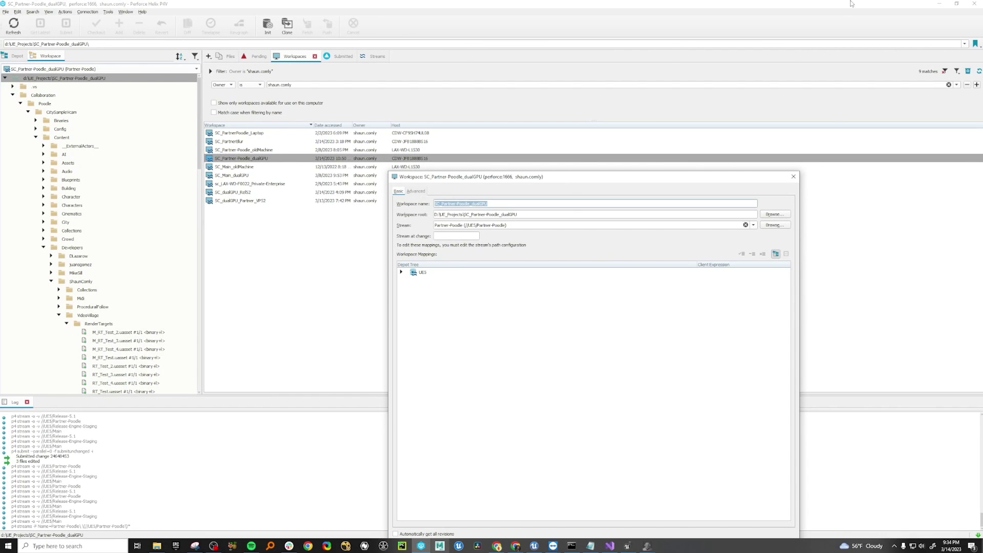
left_click(794, 176)
left_click(940, 4)
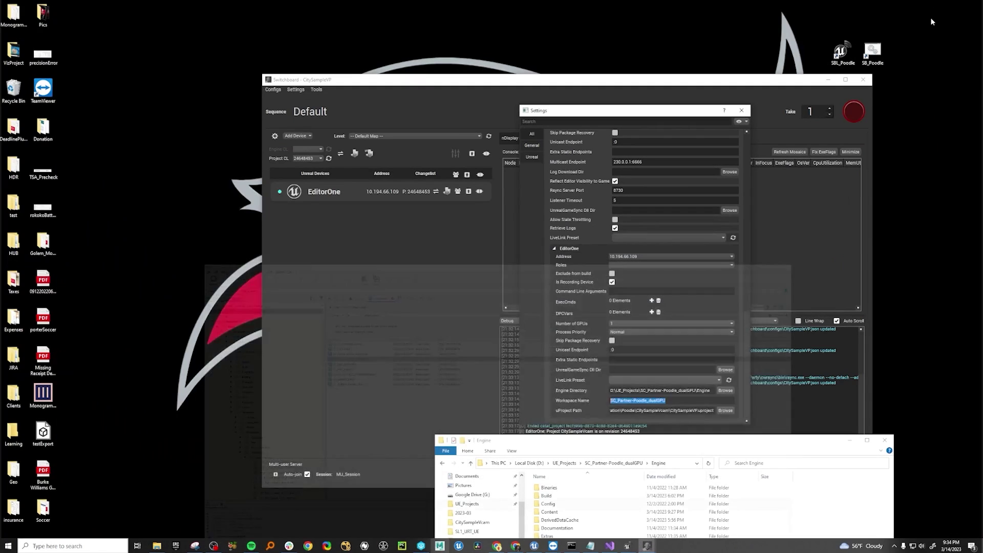
left_click(850, 441)
- Examine the workspace name, Perforce project path and Perforce engine path in the source control section of the project settings
scroll(697, 284, "up", 2)
left_click_drag(741, 342, 754, 196)
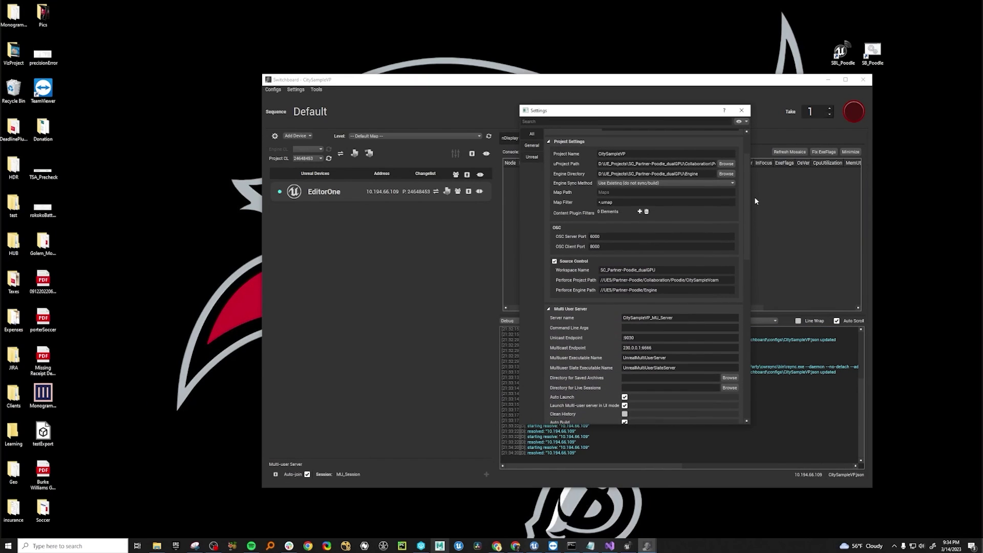
left_click_drag(672, 110, 585, 105)
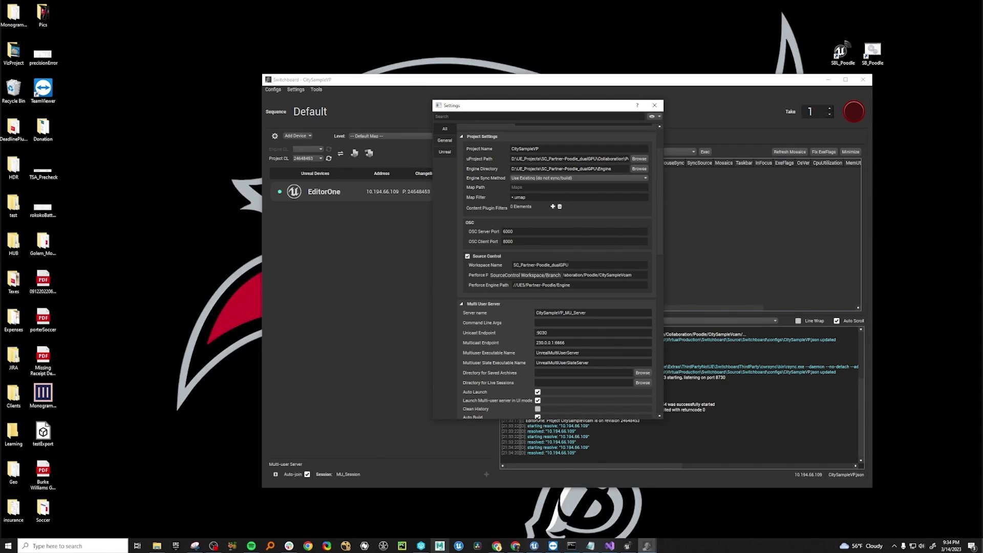
left_click_drag(570, 265, 493, 259)
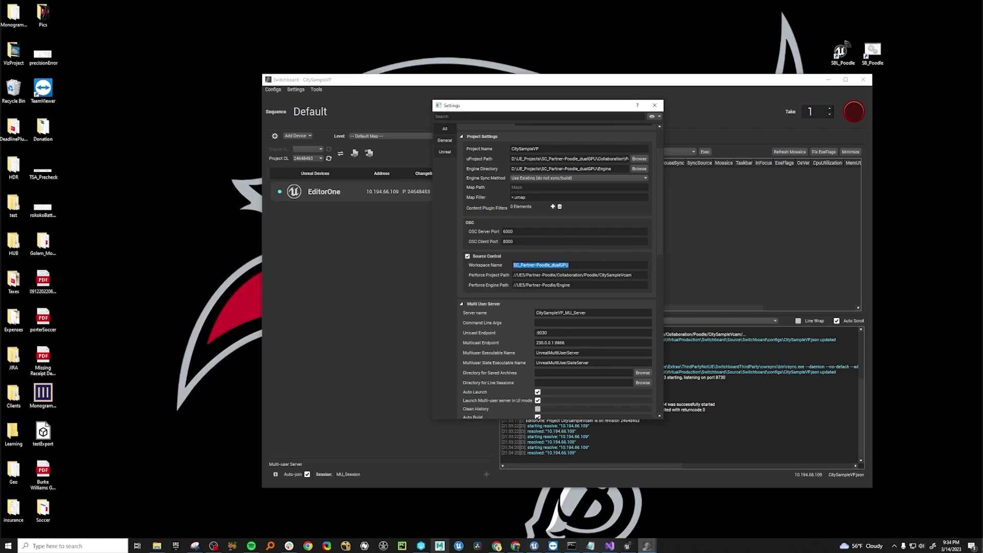
left_click(497, 277)
left_click_drag(532, 275, 641, 275)
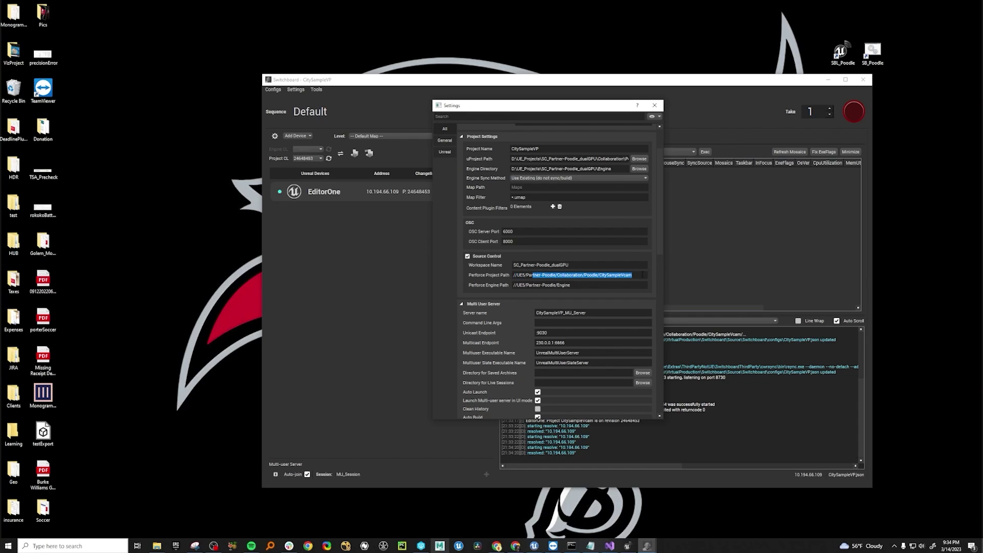
left_click_drag(522, 286, 608, 285)
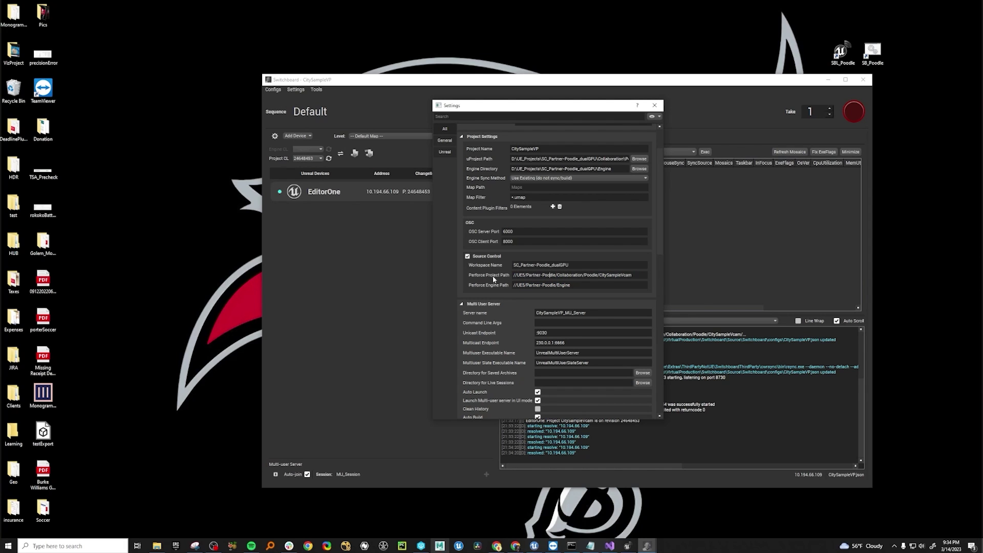
left_click_drag(578, 285, 463, 281)
- Expand the Partner-Poodle stream under UE5 in the Perforce P4V depot and compare it with the Perforce engine path in Switchboard
left_click(421, 546)
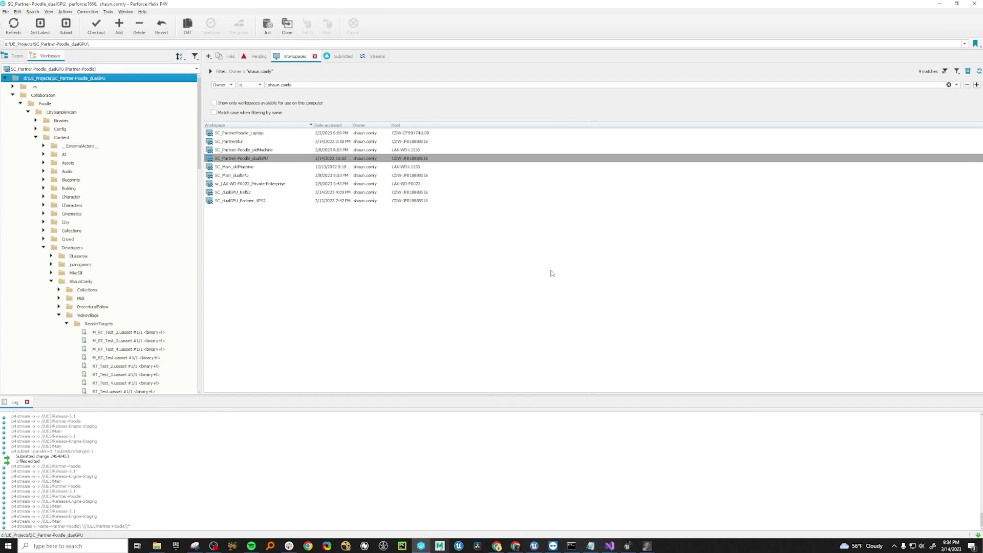
left_click(17, 56)
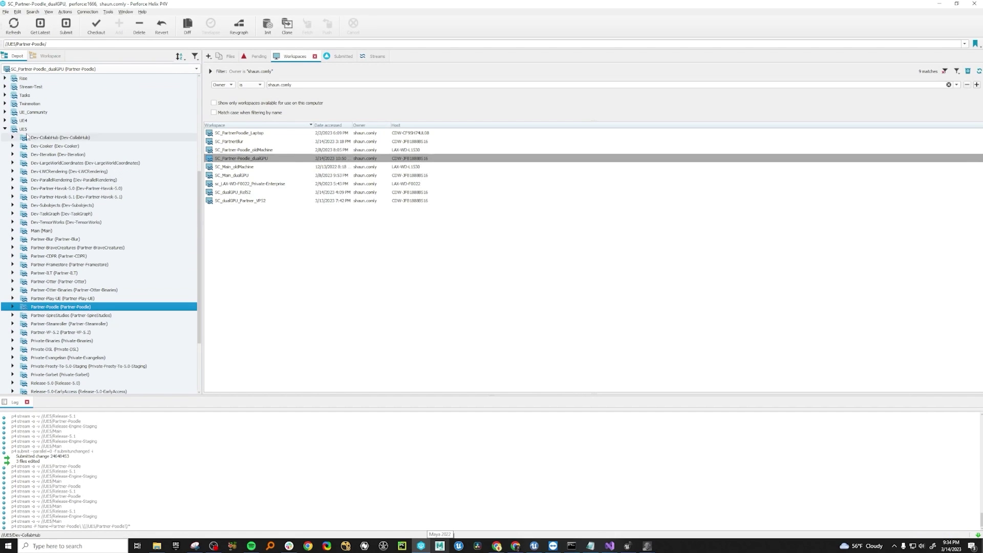
double_click(77, 307)
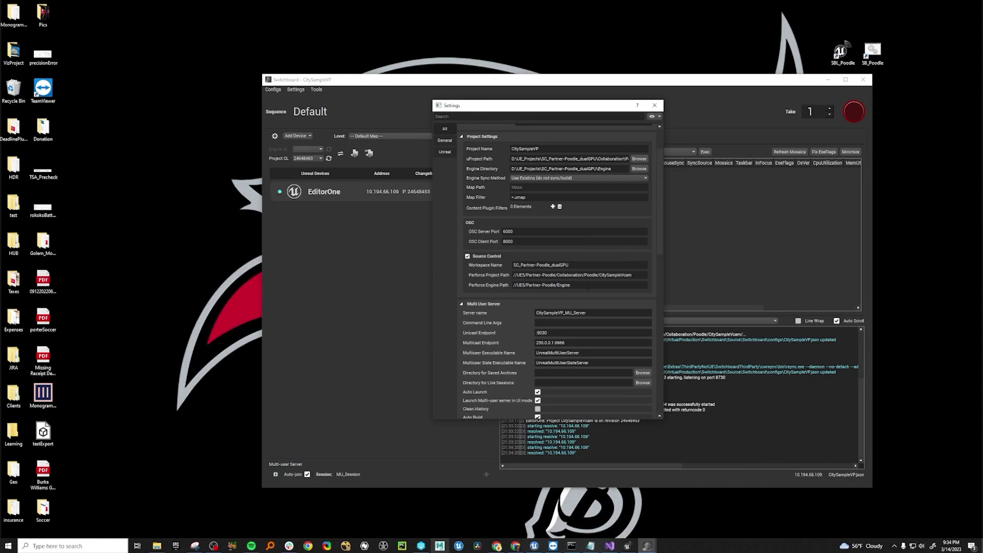
left_click_drag(588, 286, 513, 286)
- Re-enter the Perforce engine path as //UE5/Partner-Poodle/Engine and close the settings
left_click(591, 285)
key("ctrl+a")
key("ctrl+c")
key("BackSpace")
key("ctrl+v")
left_click_drag(658, 233, 657, 212)
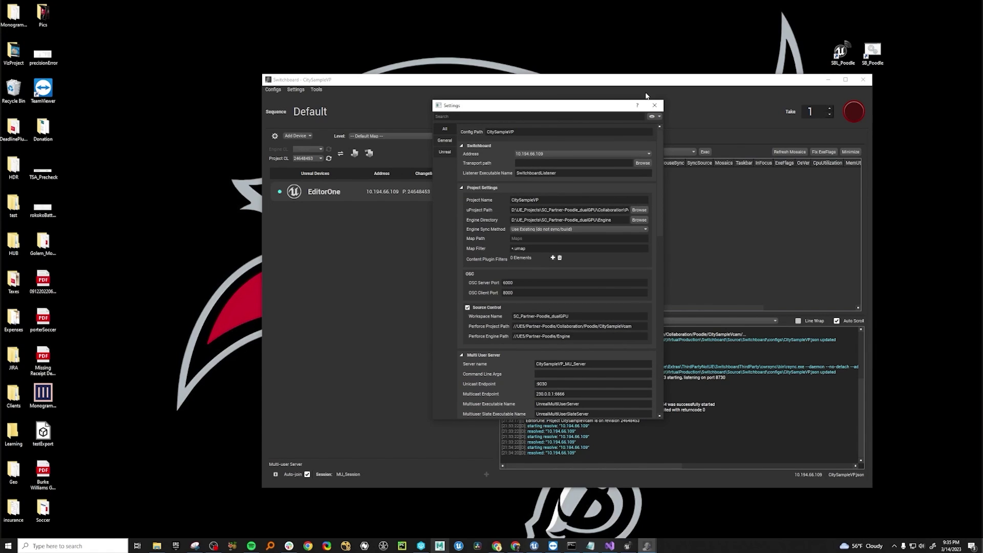
left_click(654, 105)
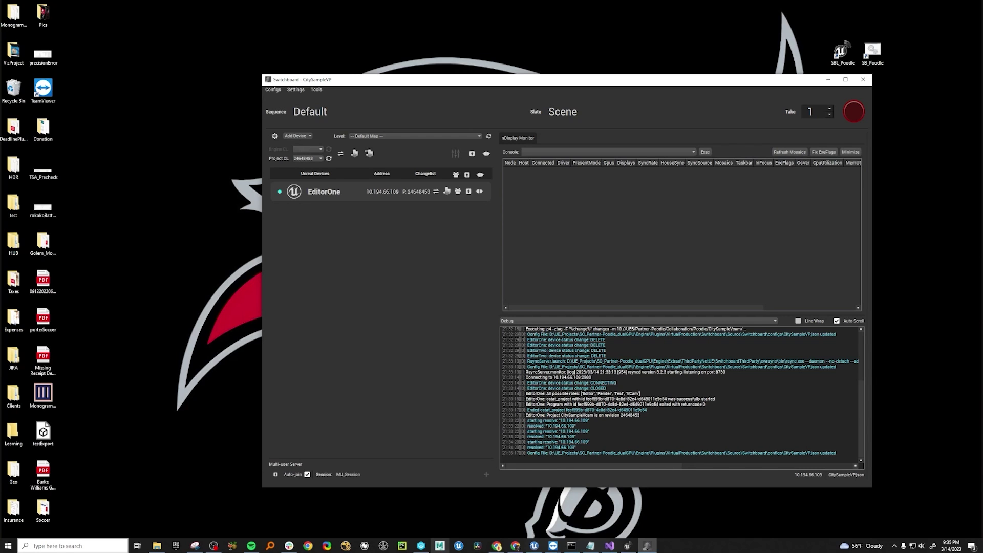
- Check the Switchboard listener running on the remote computer in TeamViewer, then return to Switchboard
left_click_drag(982, 46, 306, 63)
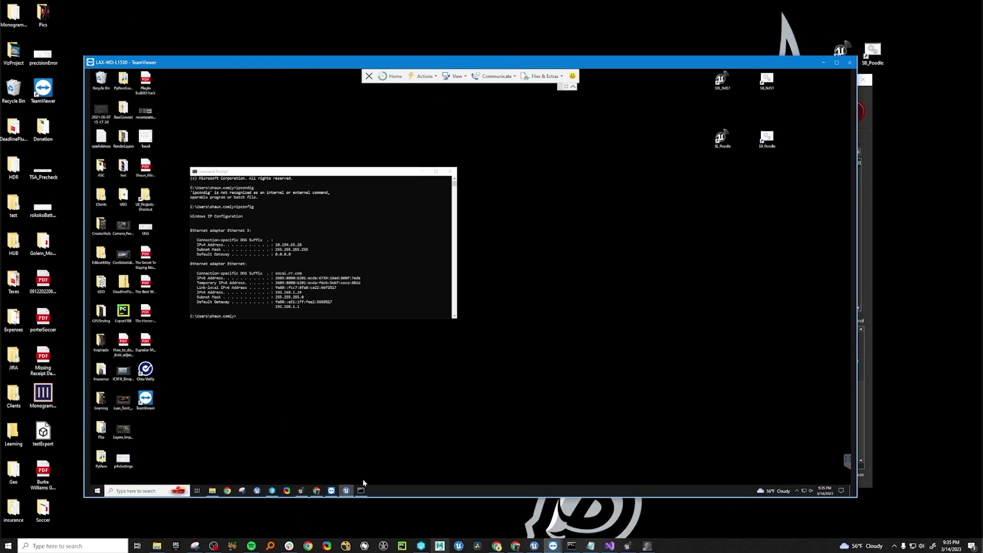
left_click(305, 491)
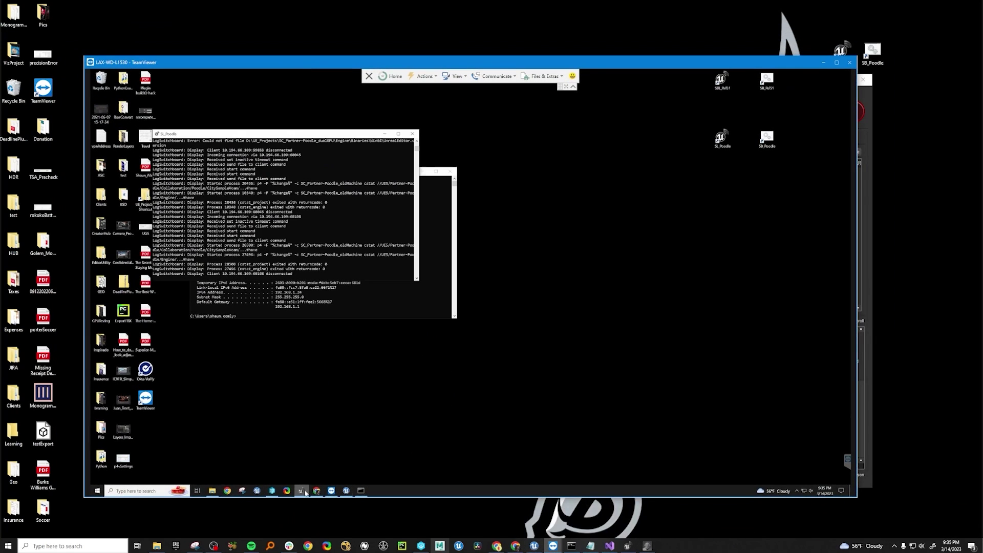
left_click(824, 63)
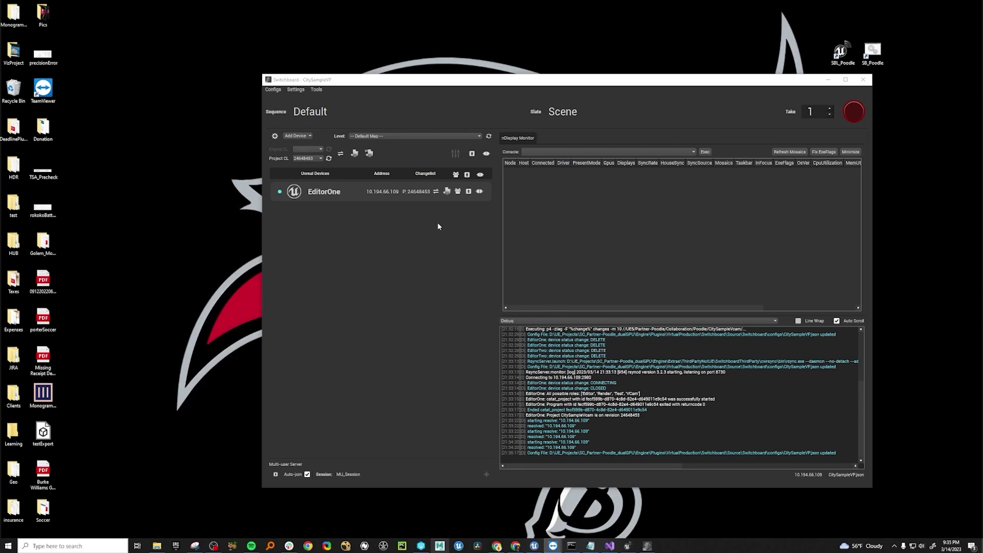
- Add an Unreal device named EditorTwo with address 10.194.65.28 and connect it to its listener
left_click(296, 135)
left_click(305, 188)
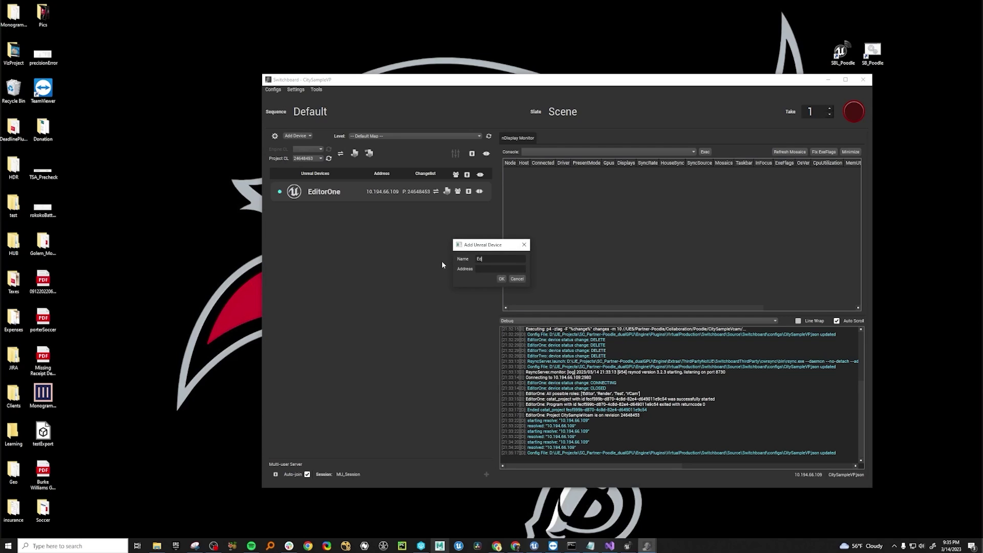
type("EditorTwo")
key("alt+Tab")
left_click_drag(517, 60, 982, 207)
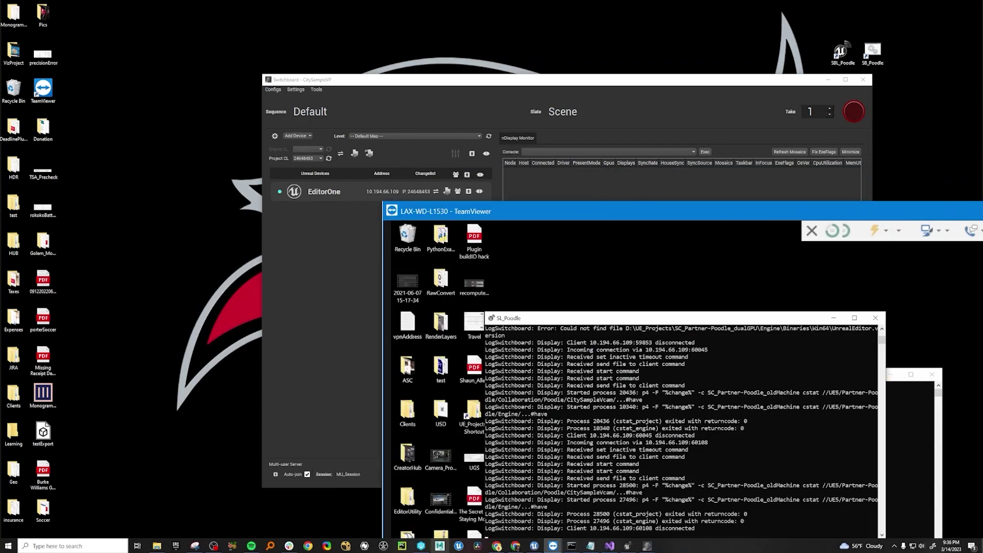
left_click(495, 267)
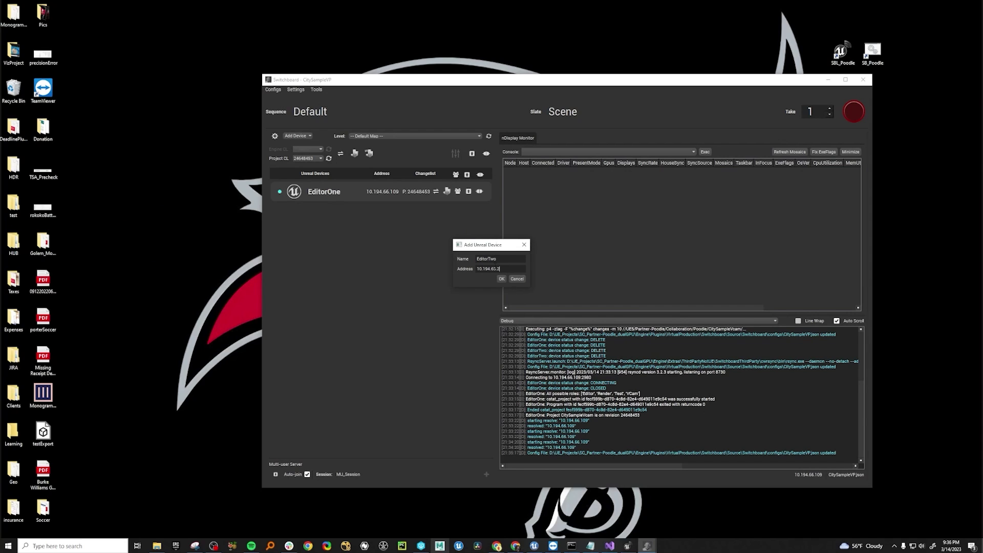
key("Return")
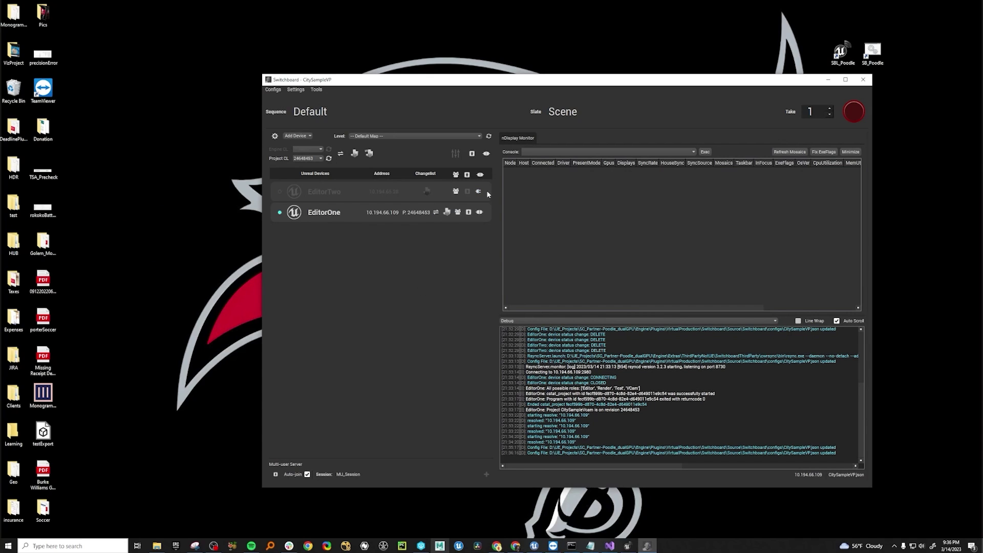
left_click(479, 192)
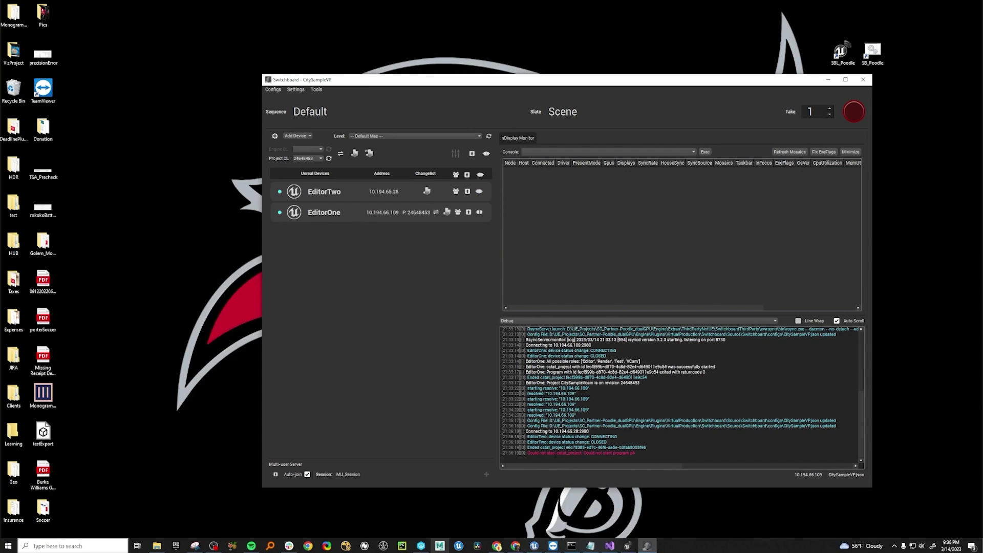
- Check the error in the log, then compare EditorOne's and EditorTwo's engine directory, workspace name and uProject path in the settings
left_click_drag(555, 454, 636, 454)
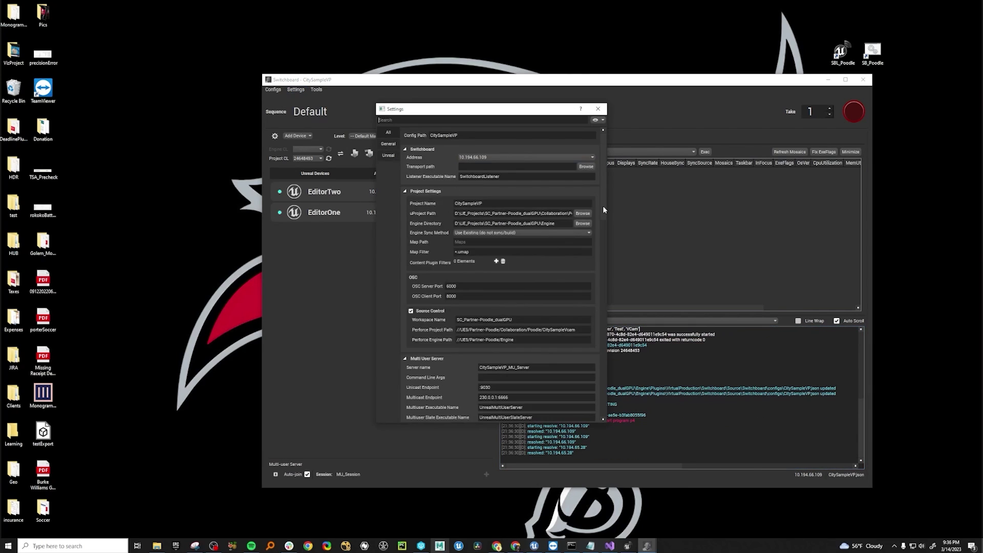
left_click_drag(604, 206, 596, 407)
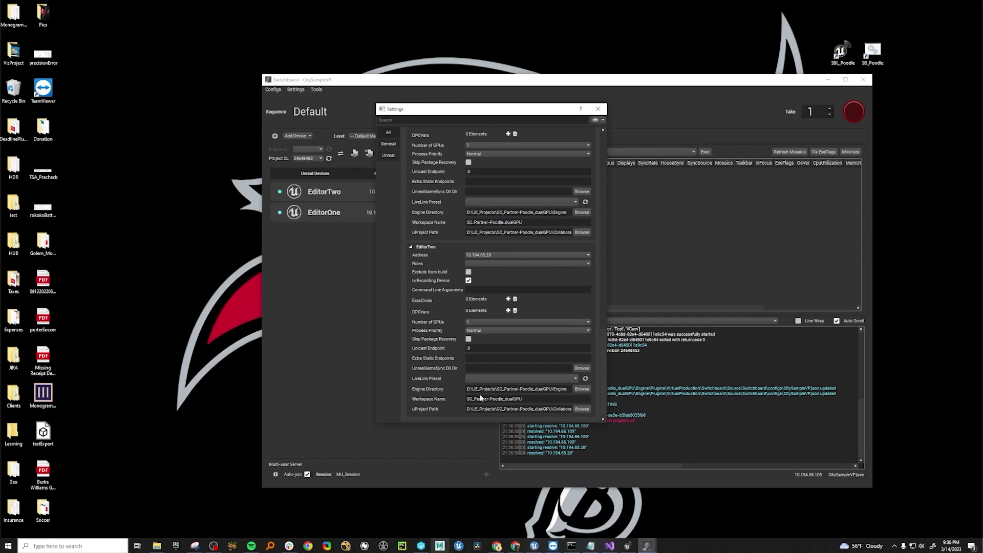
left_click_drag(475, 389, 491, 389)
left_click(509, 390)
mouse_move(467, 213)
left_mouse_down()
mouse_move(568, 213)
mouse_move(449, 219)
left_mouse_up()
left_click(530, 222)
triple_click(488, 232)
left_click(509, 232)
left_click_drag(487, 389, 556, 389)
left_click(500, 409)
- Set EditorTwo's workspace name to SC_Partner-Poodle_oldMachine
left_click(289, 546)
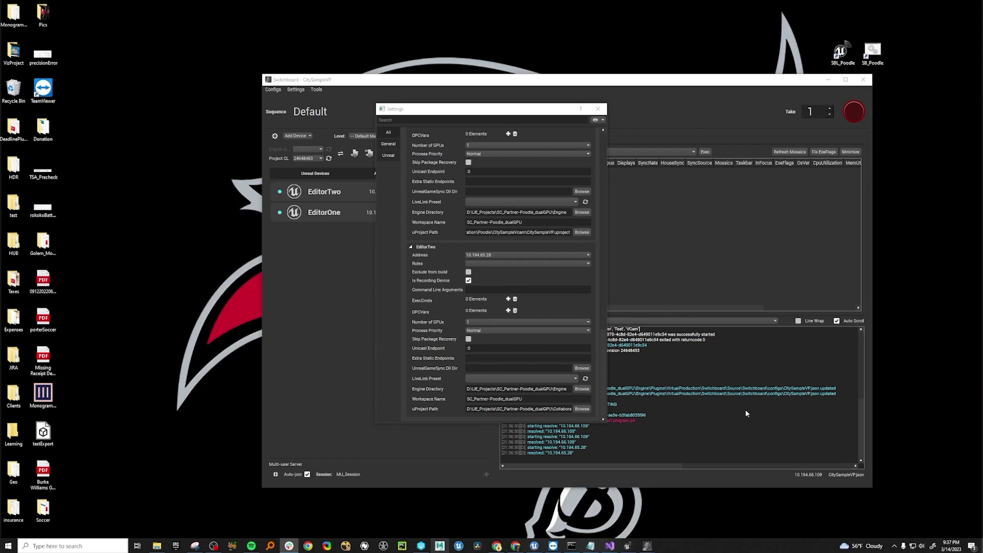
left_click_drag(531, 399, 466, 399)
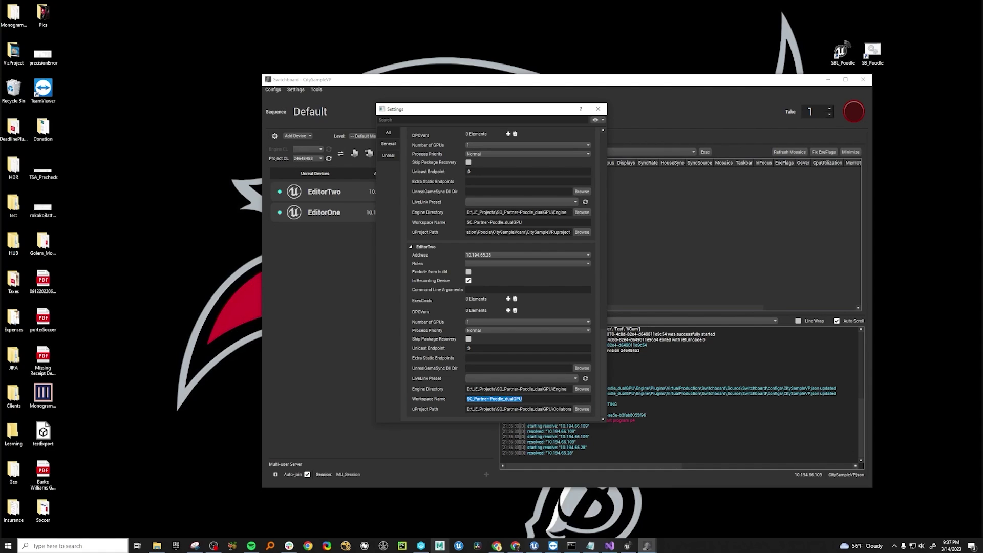
type("SC_Partner-Poodle_oldMachine")
mouse_move(647, 546)
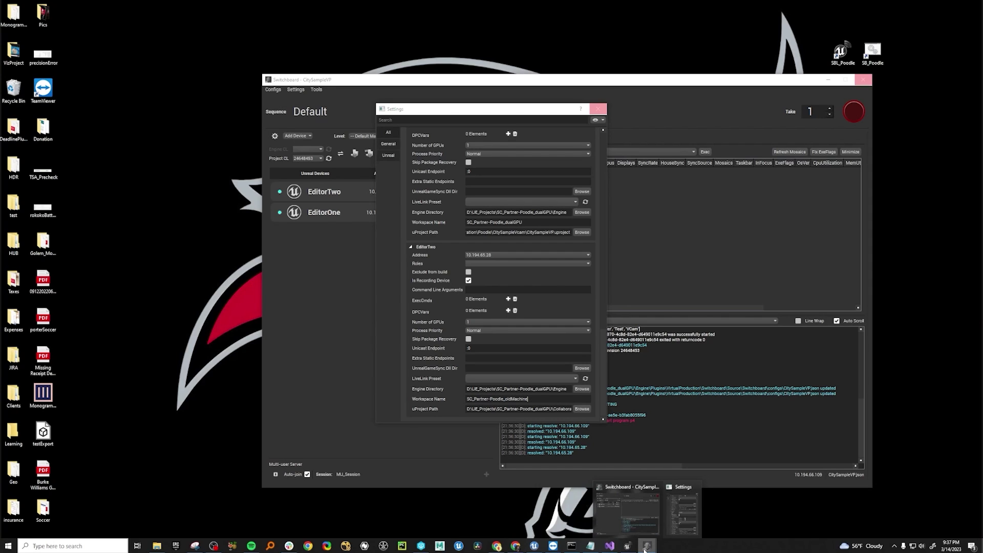
key("Return")
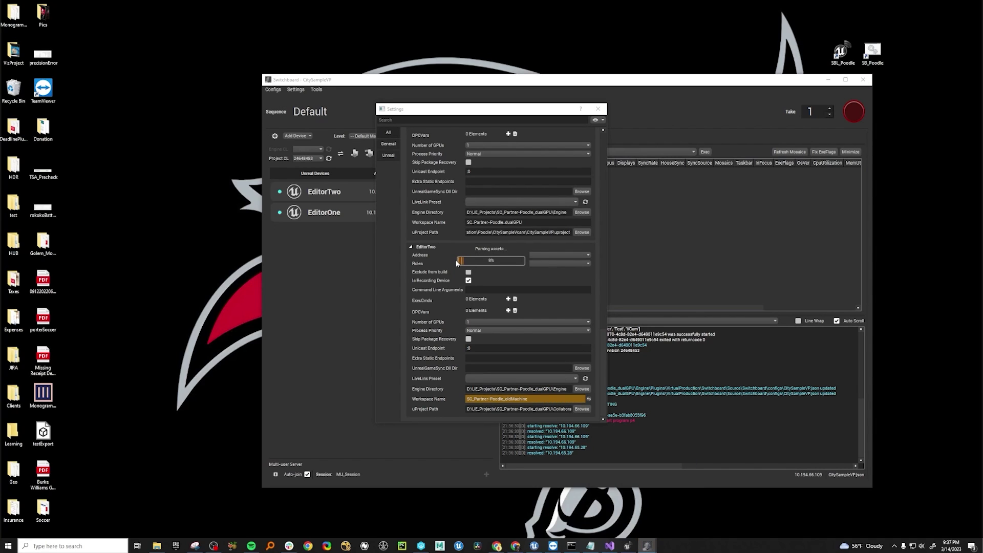
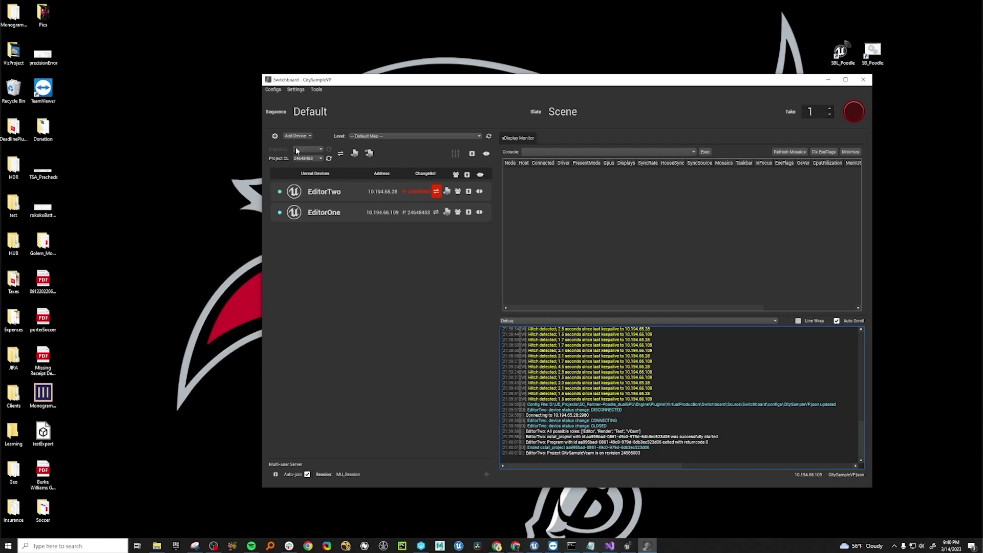
- Change the project's Engine Sync Method to Build Engine in the settings and close them
left_click(301, 97)
scroll(549, 284, "down", 2)
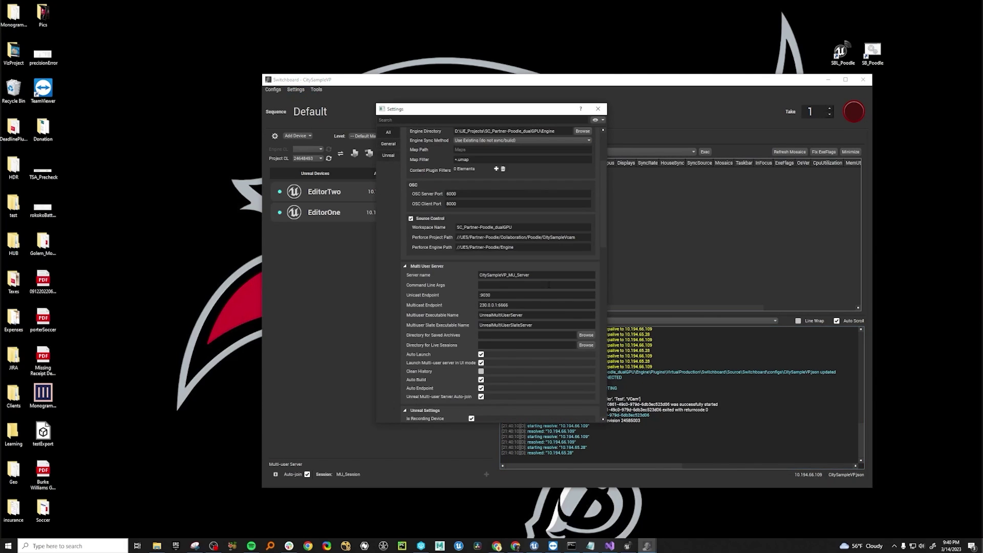
scroll(549, 285, "up", 3)
left_click(491, 234)
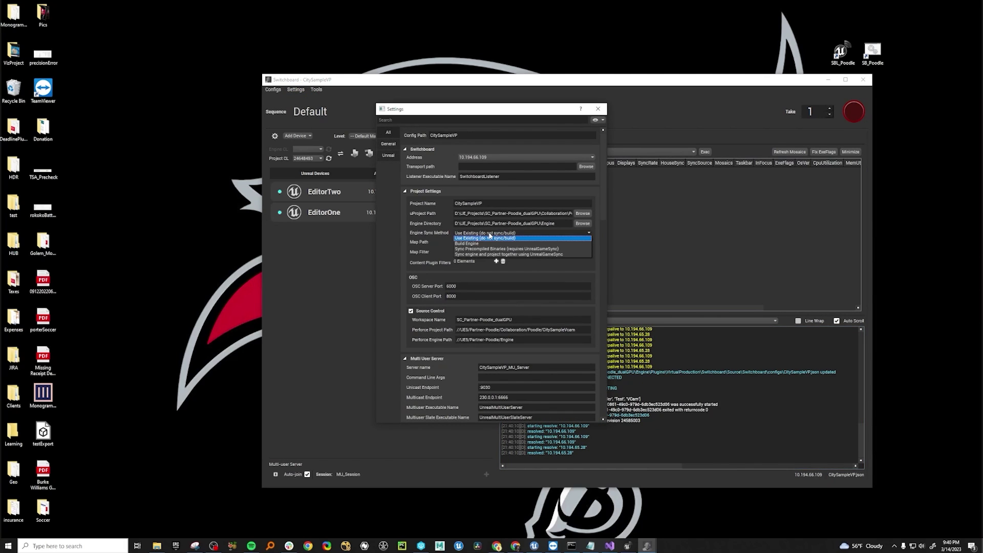
left_click(487, 243)
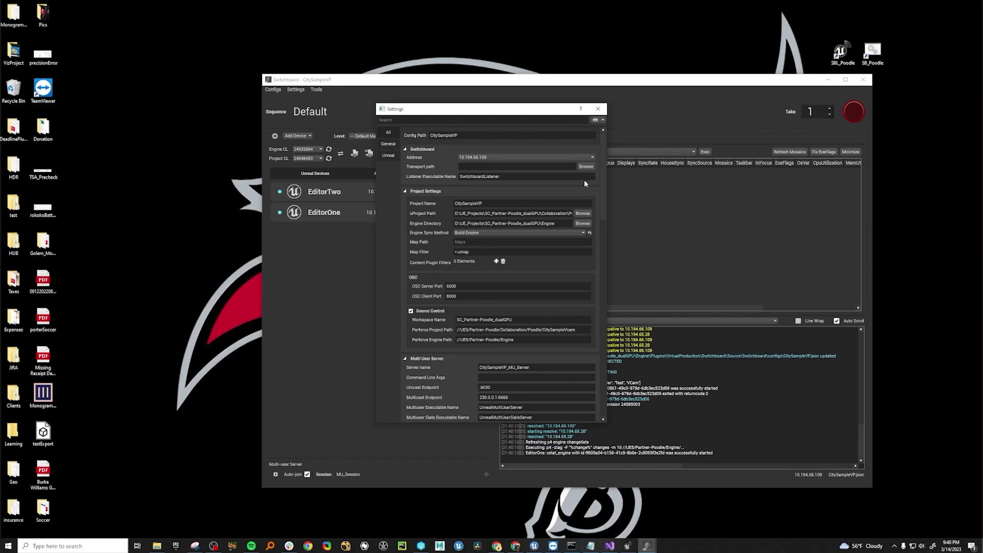
left_click(598, 108)
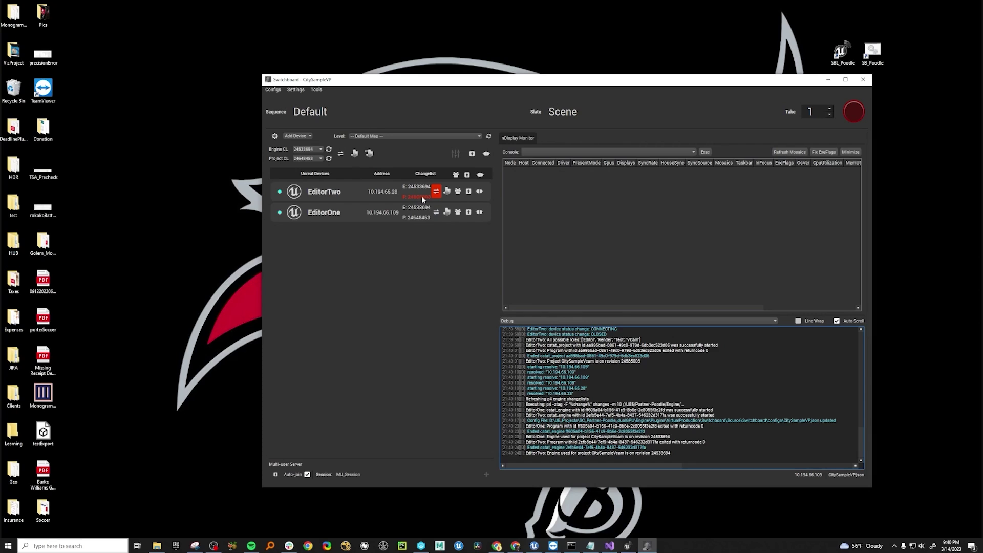
- Refresh the engine and project changelists, then sync EditorTwo to engine changelist 24533694 and project changelist 24648453
mouse_move(420, 197)
left_click_drag(314, 159, 276, 144)
left_click(329, 149)
left_click(330, 159)
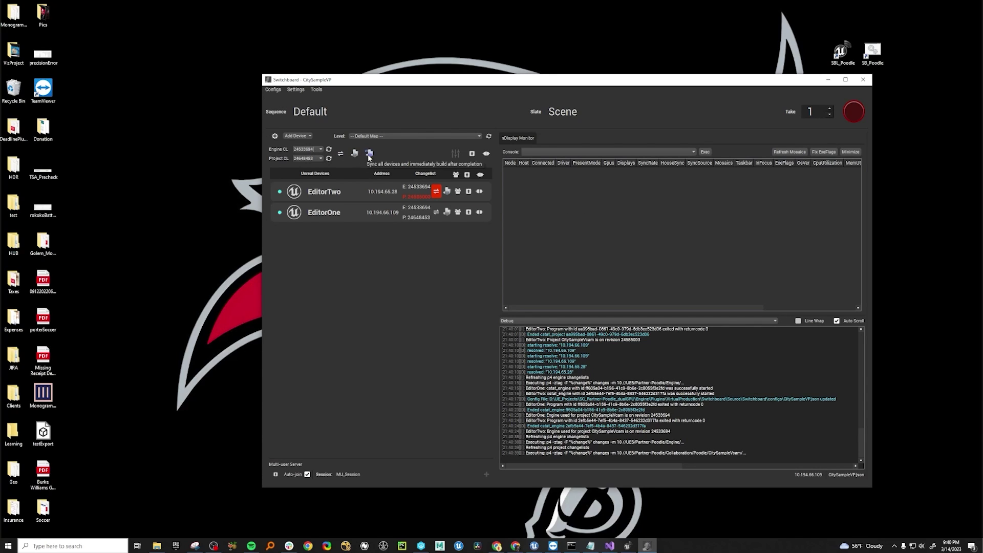
left_click(438, 192)
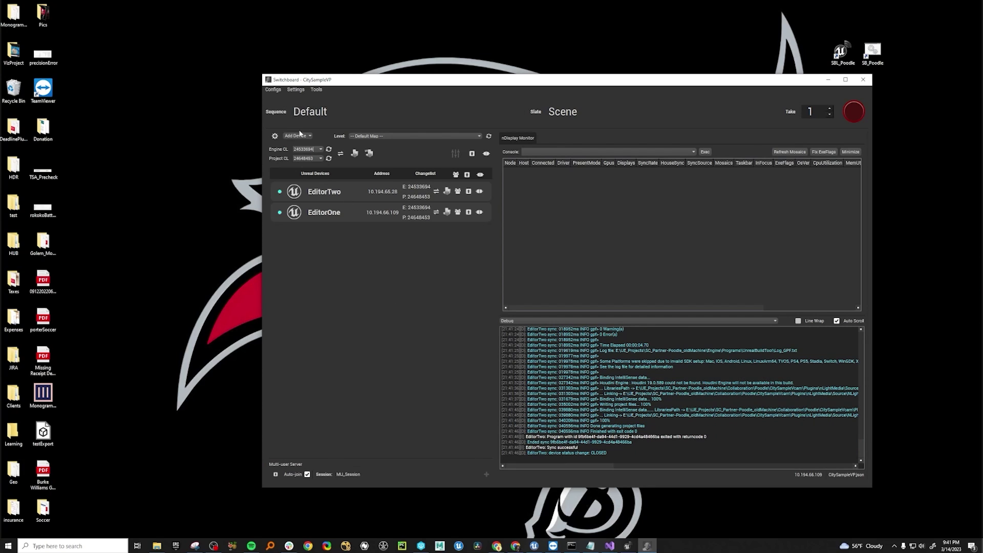
- Choose simple_ground as the level for the devices to load
left_click(375, 135)
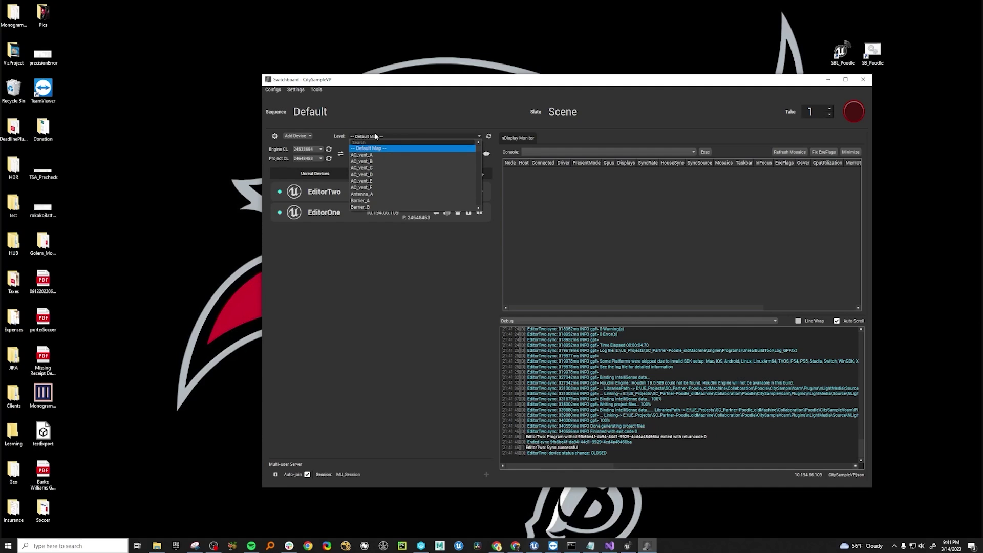
key("End")
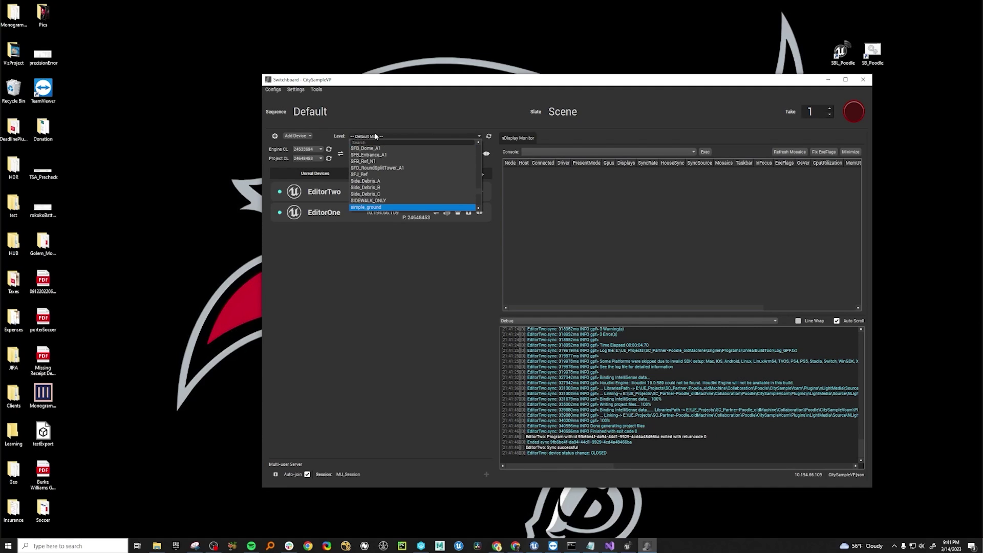
left_click(366, 207)
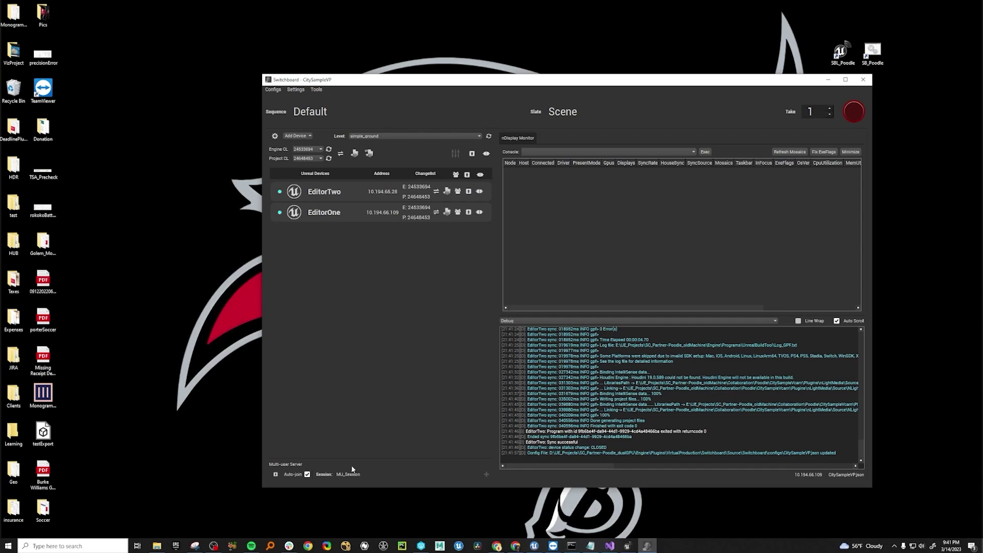
- Examine the multi-user server's auto-join option and its MU_Session session name
left_click(308, 474)
left_click(354, 475)
left_click(371, 455)
left_click(362, 474)
left_click(321, 450)
left_click(307, 474)
- Switch multi-user auto-join off and back on for EditorOne and EditorTwo
left_click(458, 212)
left_click(456, 194)
left_click(458, 212)
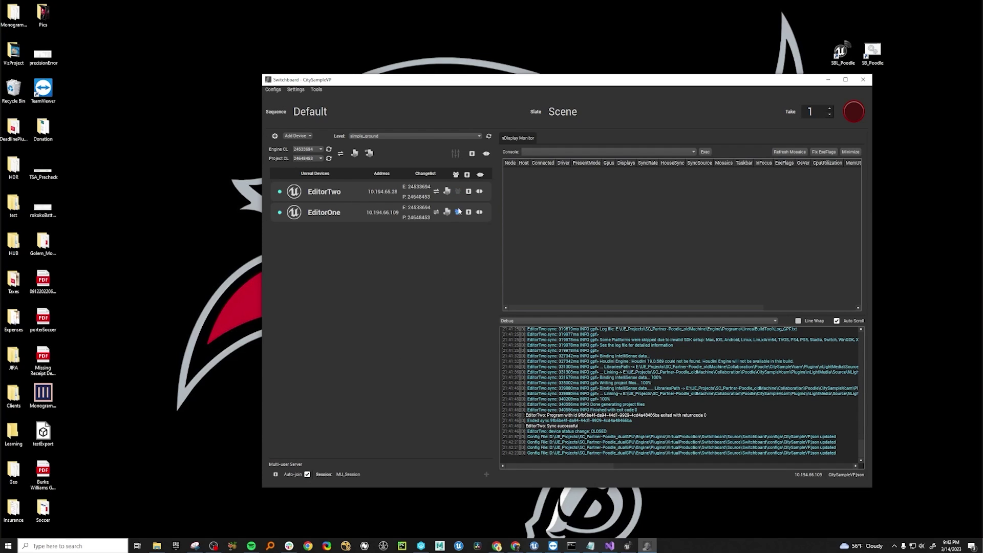
left_click(458, 191)
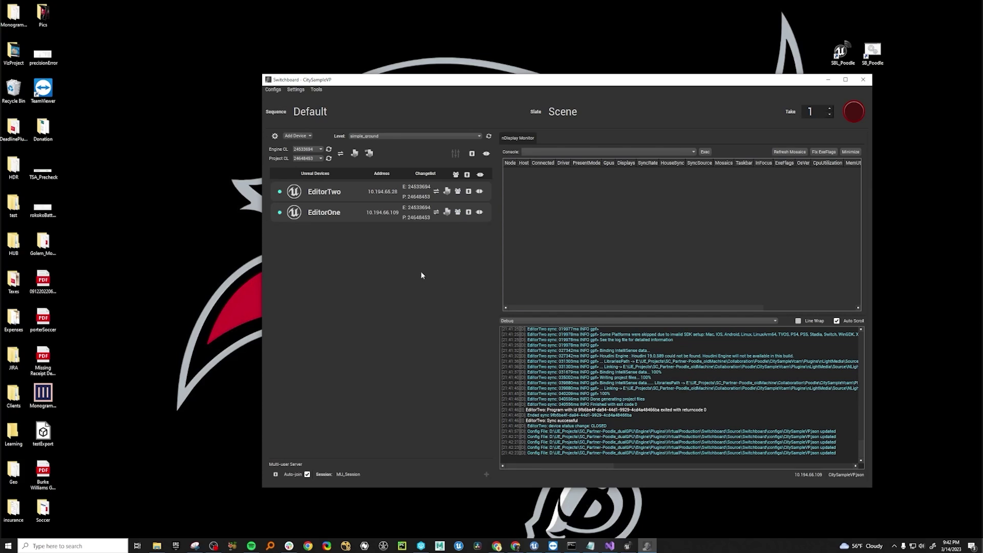
- Launch Unreal on EditorTwo and EditorOne, then review the multi-user server launch entries in the log
left_click(480, 192)
left_click(467, 175)
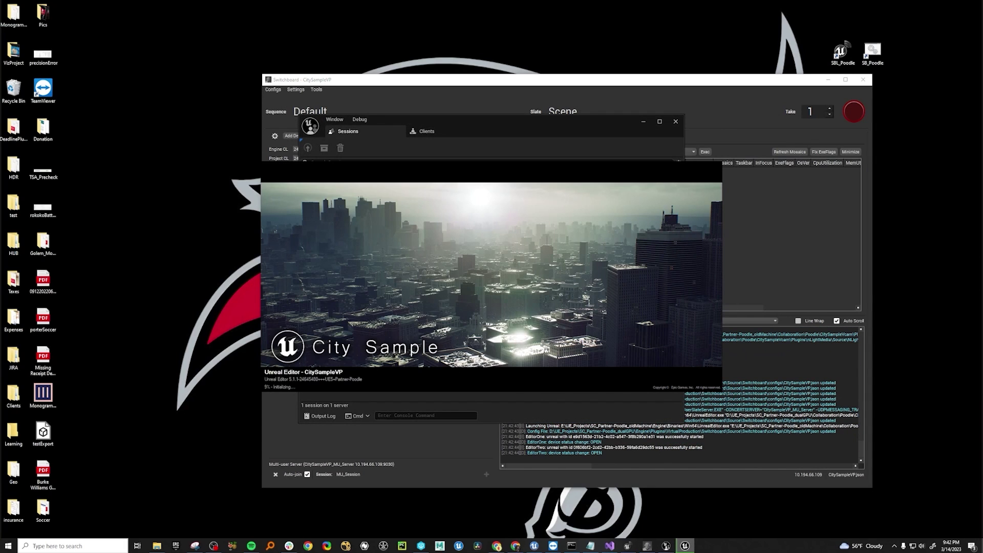
left_click_drag(716, 405, 817, 399)
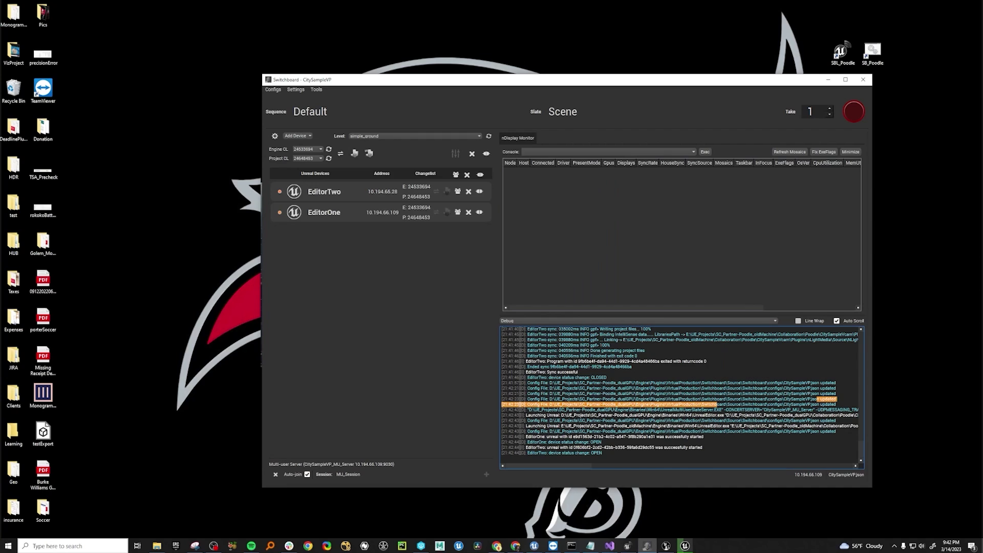
left_click(758, 410)
left_click_drag(620, 404, 709, 400)
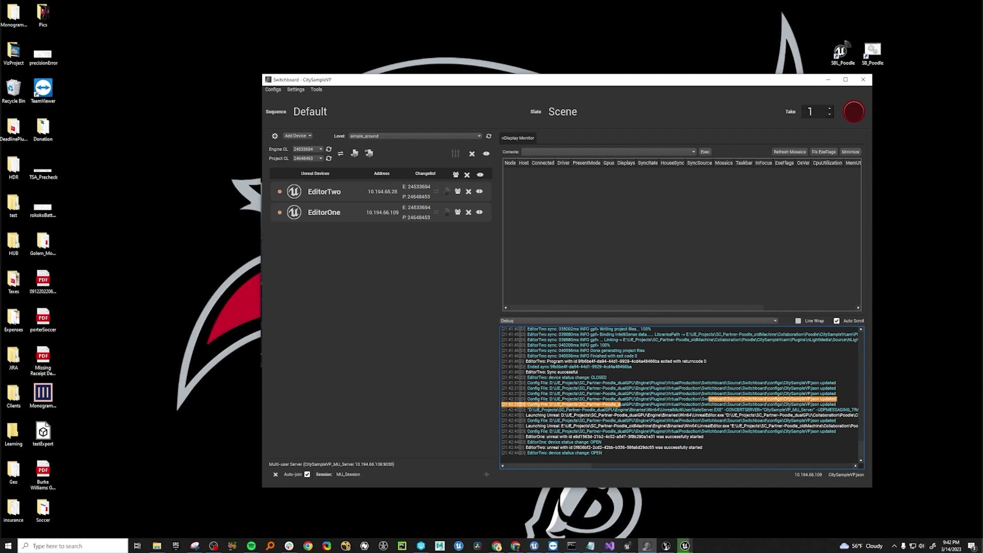
- Switch to Visual Studio, inspect the build commands for UnrealMultiUserServer and UnrealMultiUserSlateServer, then return to Switchboard
mouse_move(616, 533)
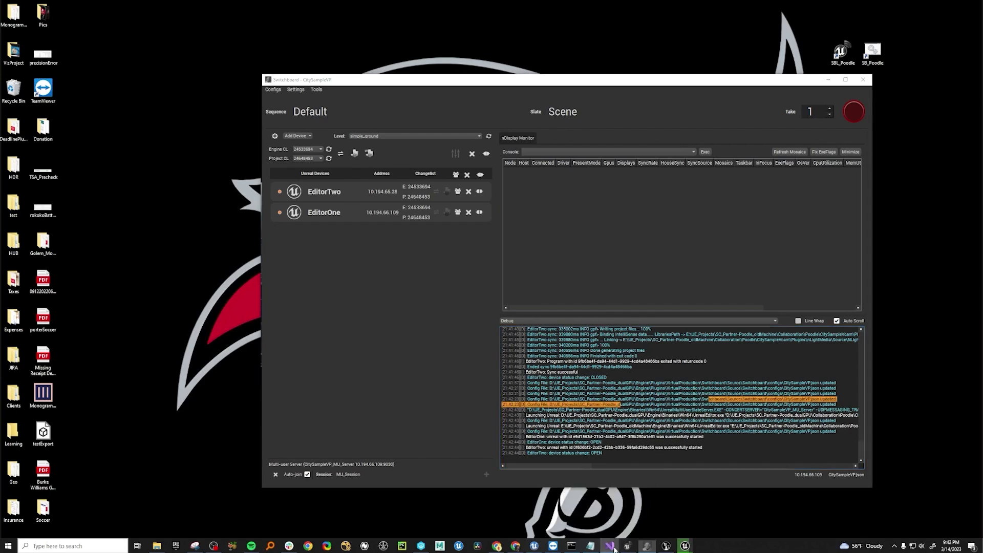
left_click(609, 504)
scroll(891, 236, "up", 10)
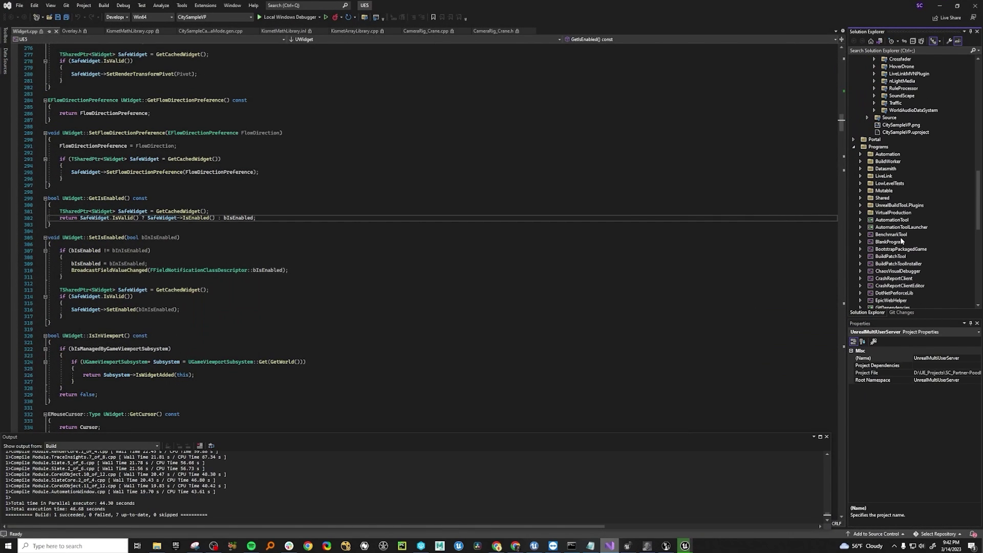
scroll(901, 241, "down", 10)
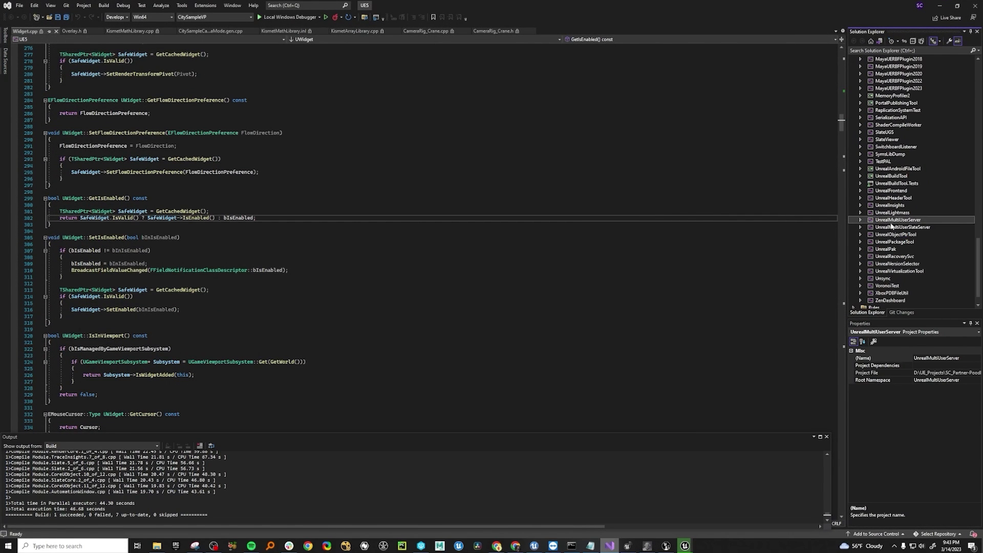
right_click(892, 224)
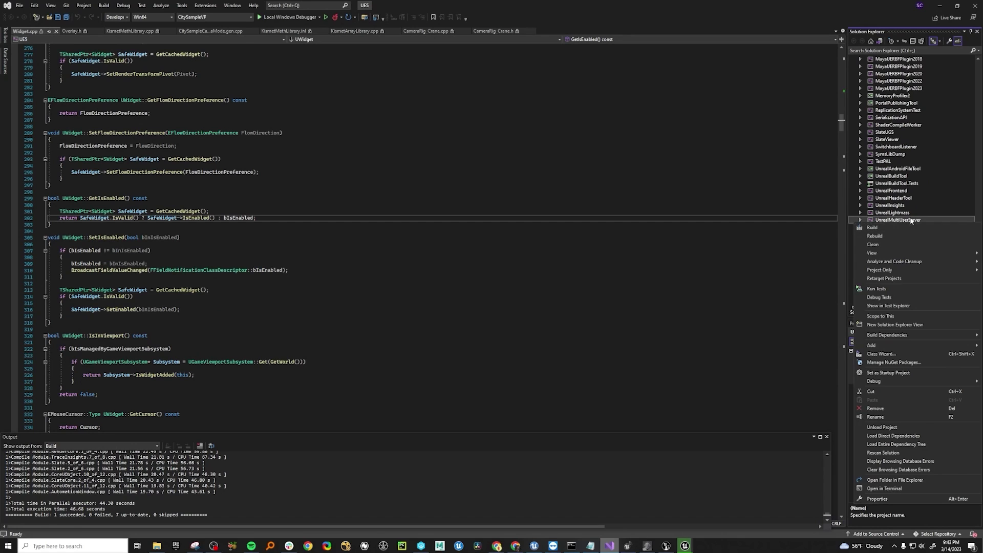
left_click(902, 229)
right_click(916, 227)
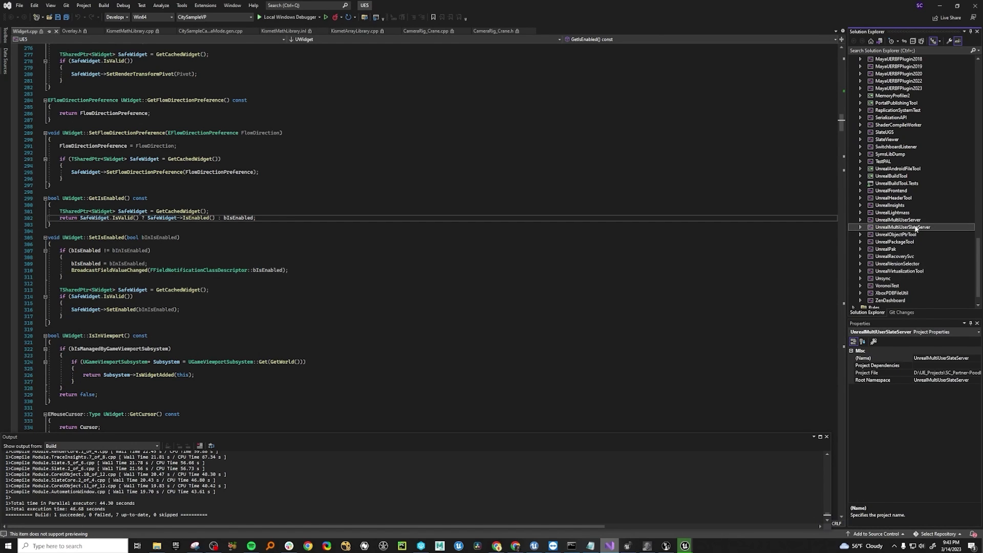
left_click(962, 3)
left_click(940, 5)
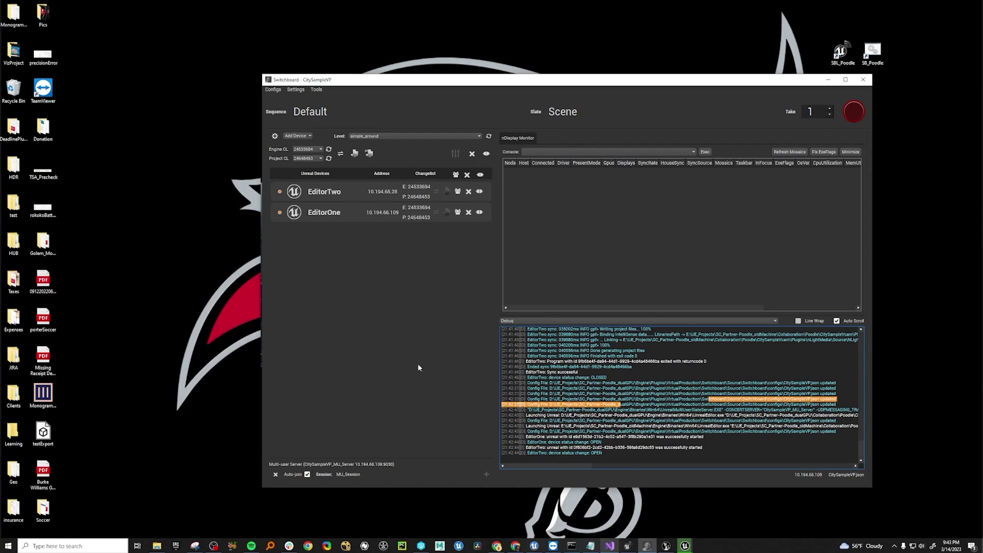
- Check the session list in the multi-user server window, then move the windows aside to uncover the loading editor
left_click(682, 495)
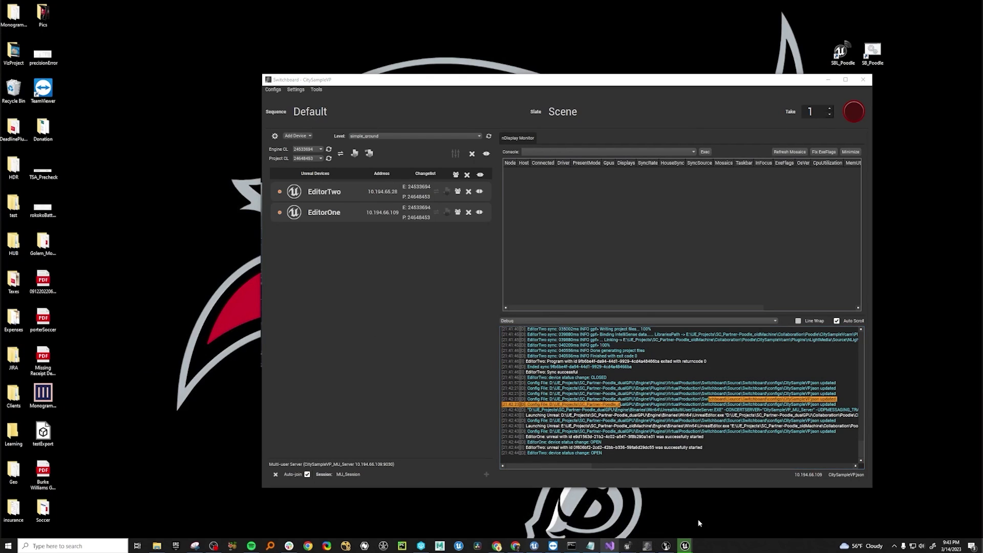
left_click(666, 546)
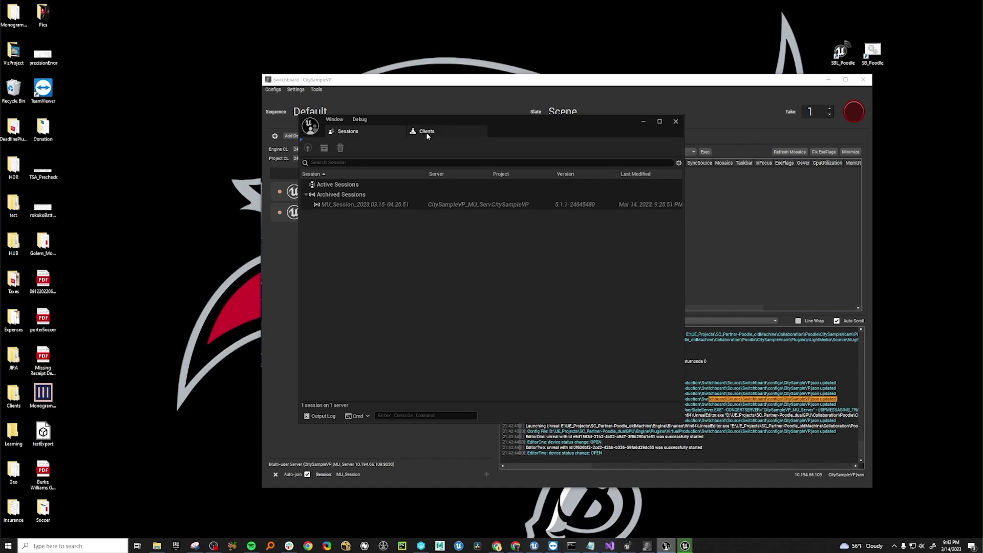
left_click_drag(481, 118, 563, 143)
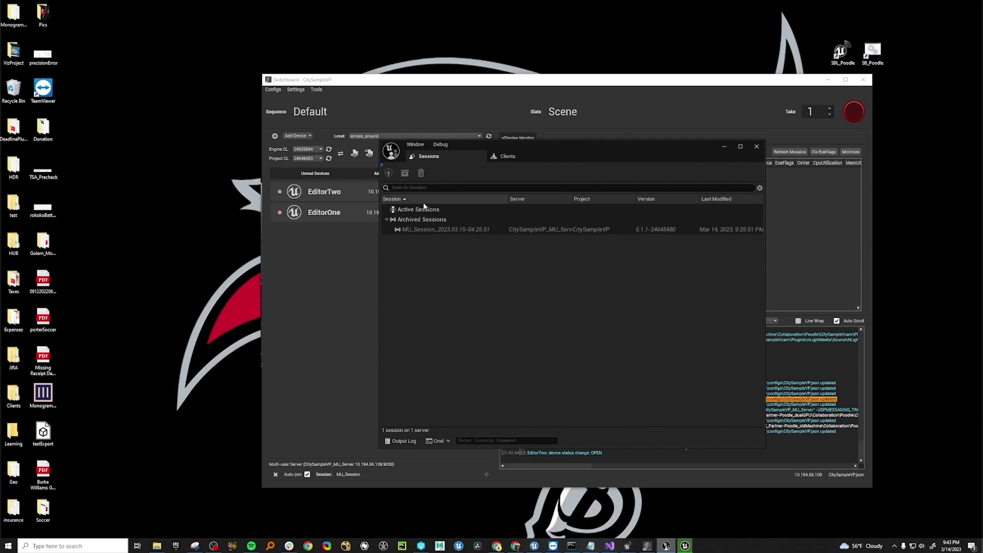
left_click_drag(573, 144, 687, 373)
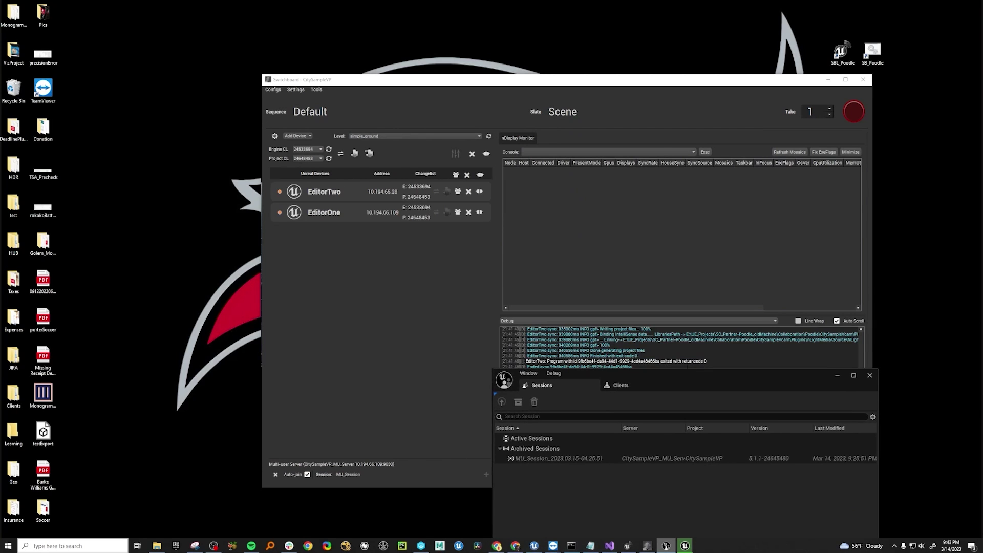
left_click_drag(496, 79, 528, 369)
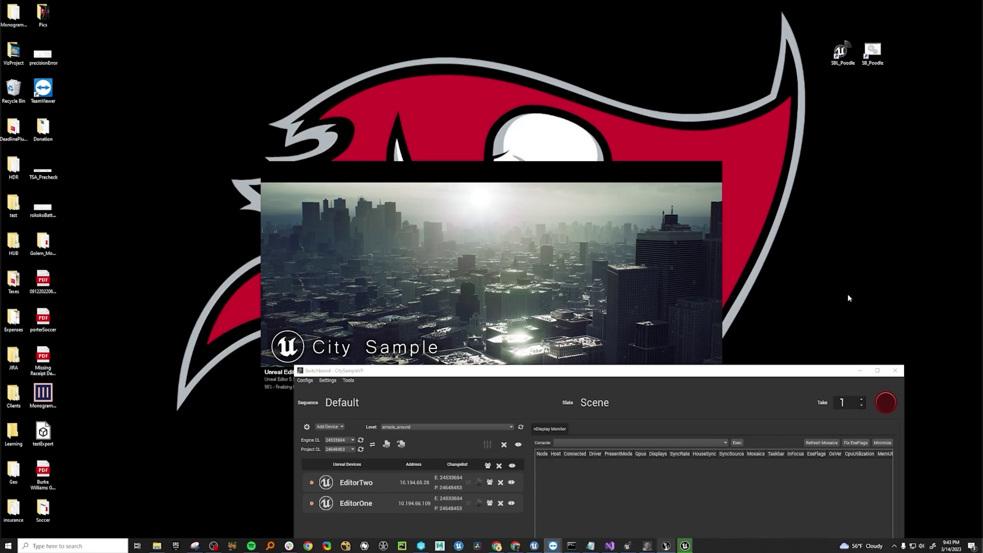
- Check EditorTwo's launch on the remote computer in TeamViewer, then move it away and reposition Switchboard
left_click_drag(982, 139, 327, 52)
left_click(381, 159)
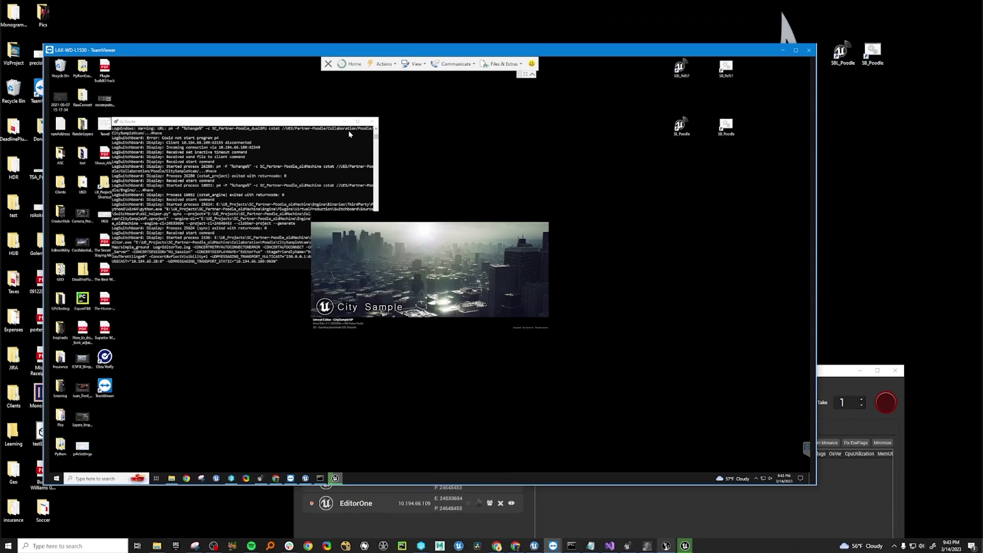
left_click(344, 124)
left_click_drag(564, 53, 982, 131)
left_click_drag(480, 372, 367, 74)
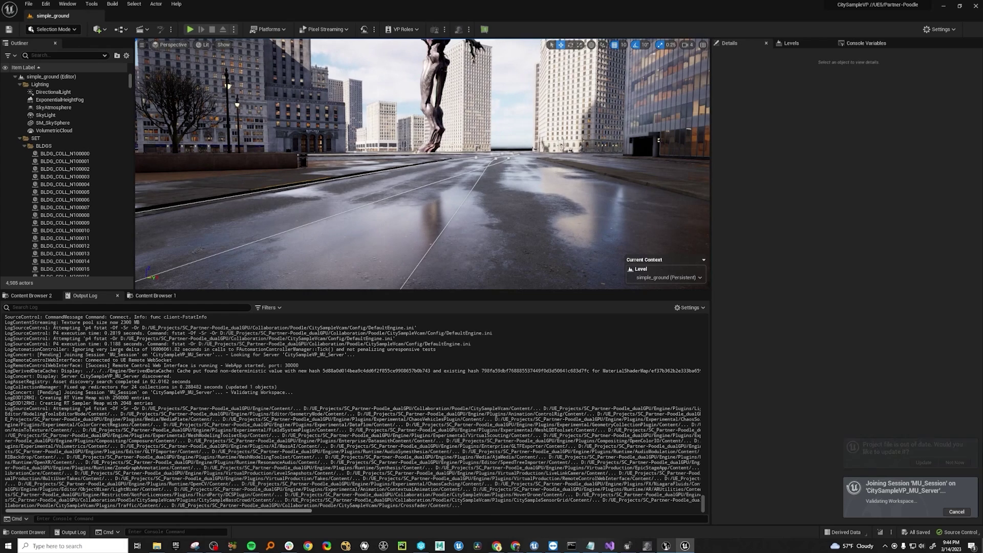
- Inspect the connected clients in the multi-user server window, then minimize it to return to the Unreal Editor
left_click(666, 546)
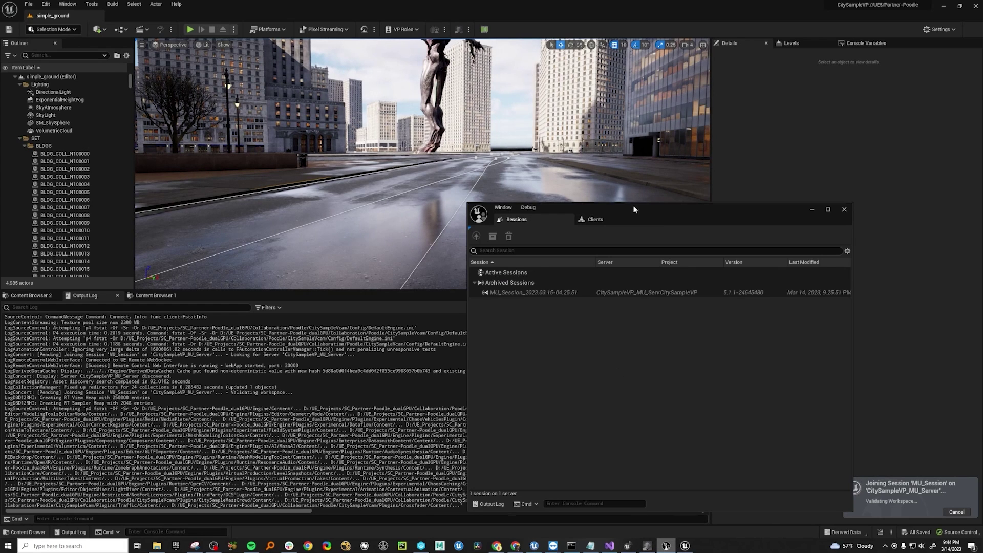
left_click(595, 219)
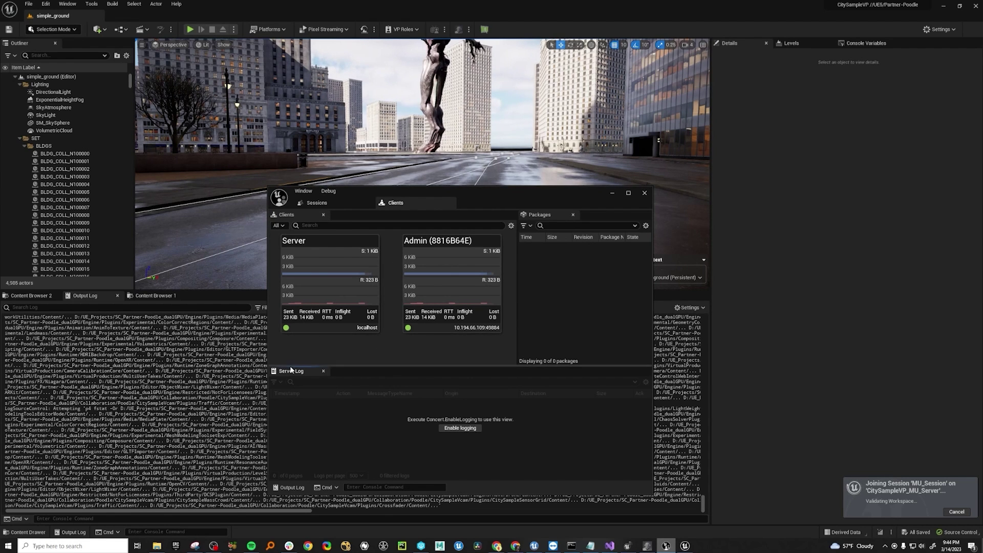
left_click(612, 195)
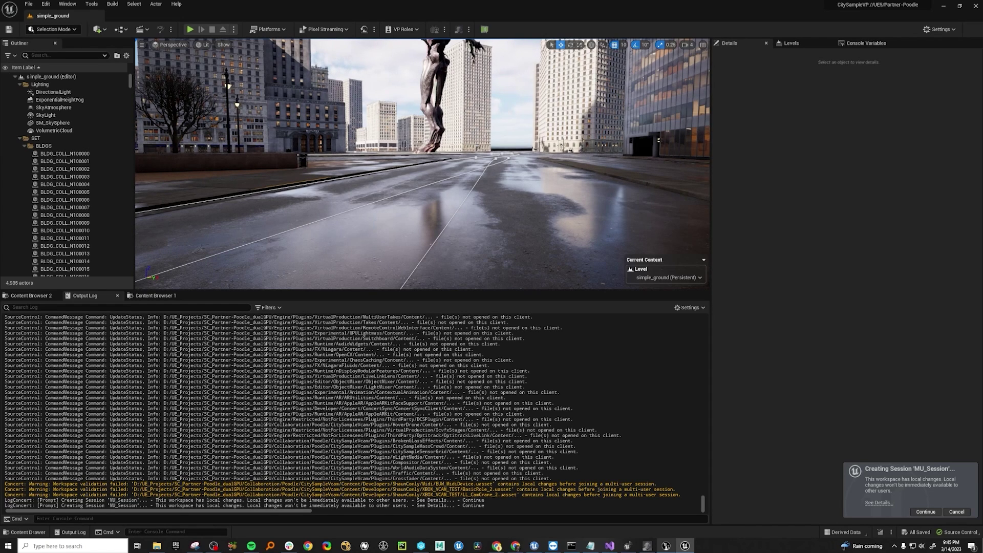
- Open the Multi-User Editing plugin page in the project settings to examine its source control validation mode
left_click(46, 4)
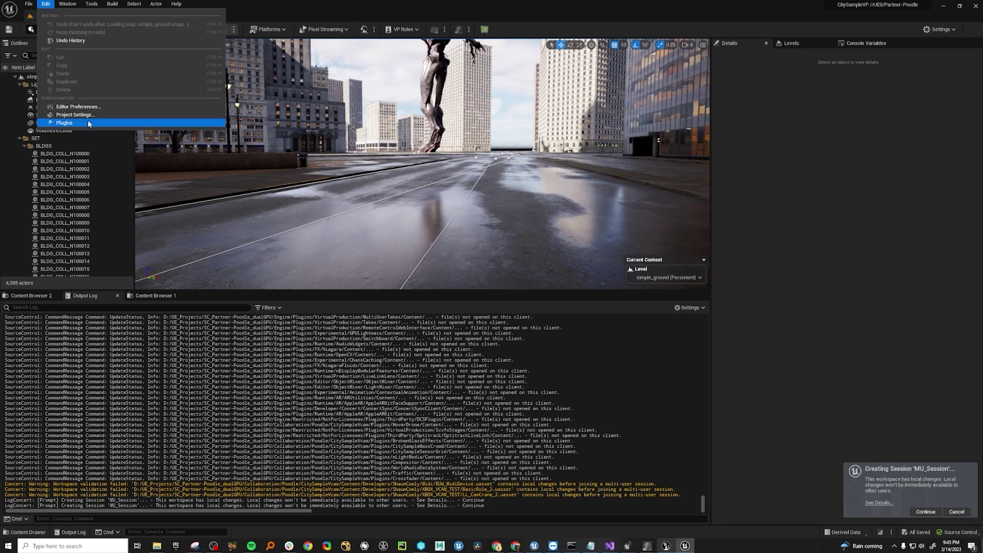
left_click(87, 116)
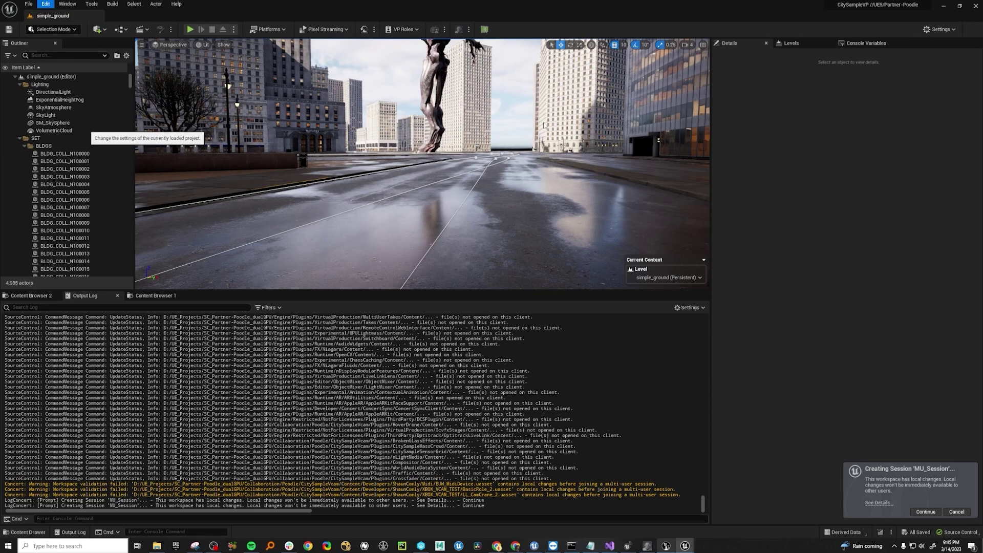
scroll(374, 216, "down", 5)
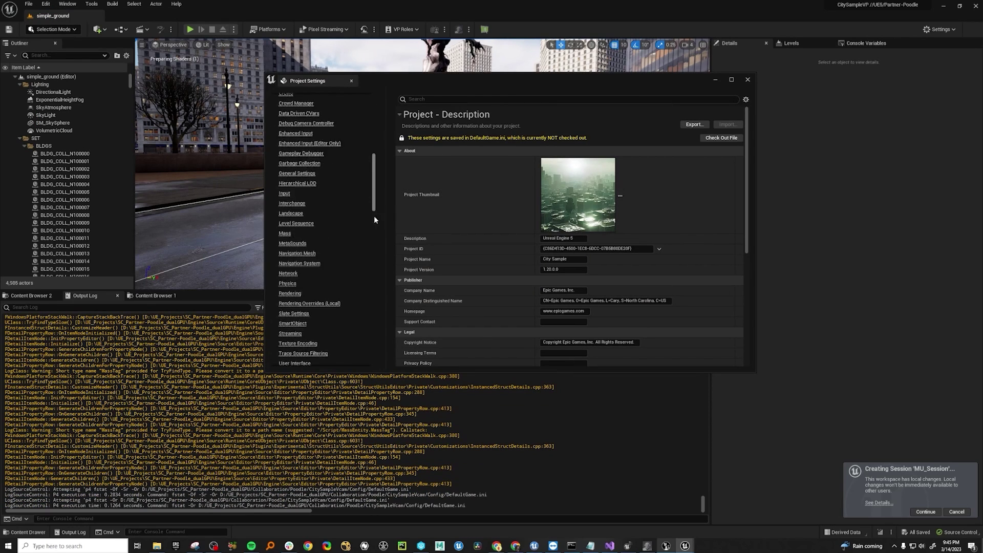
left_click_drag(374, 217, 379, 321)
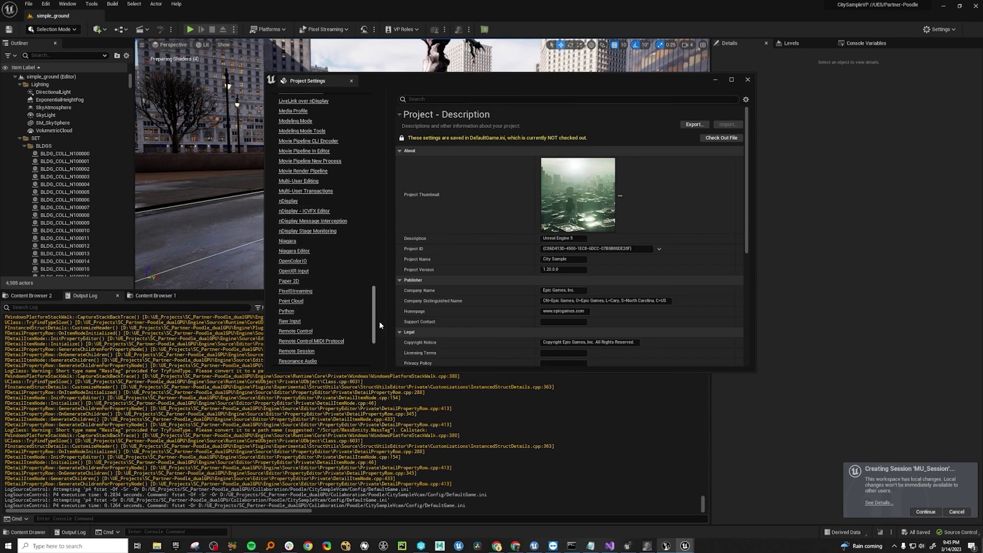
left_click(311, 181)
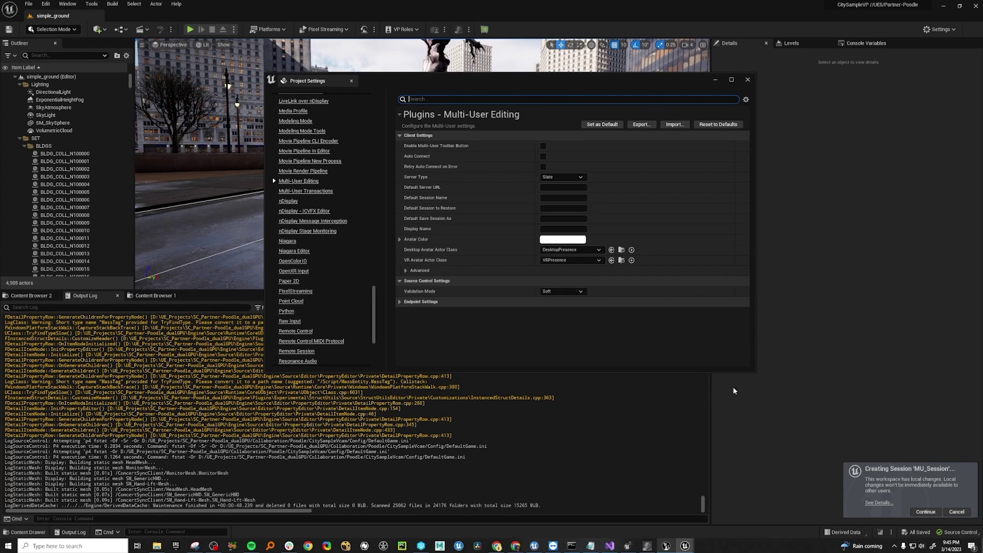
- Review the source control validation mode choices, minimize the project settings, and continue creating MU_Session with the local changes
left_click(562, 291)
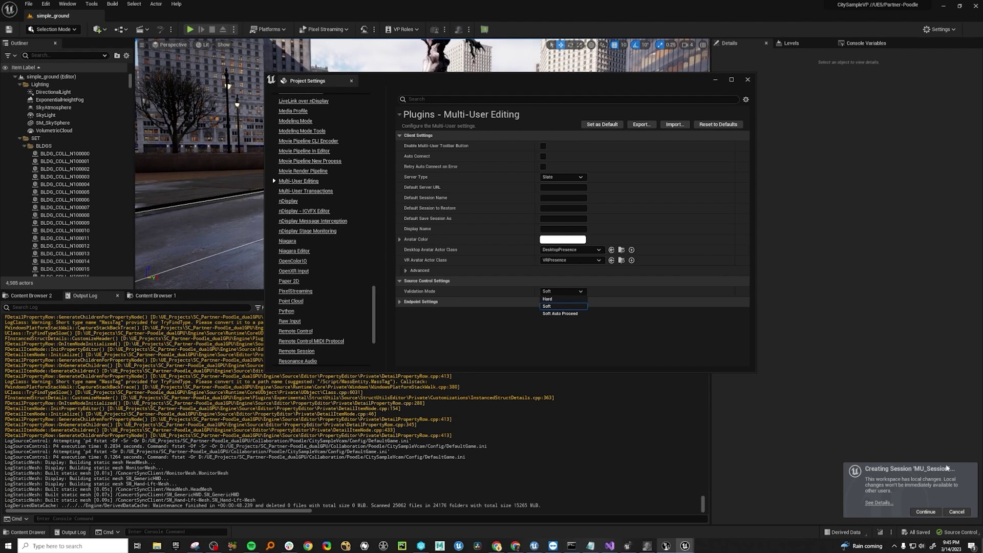
left_click(716, 81)
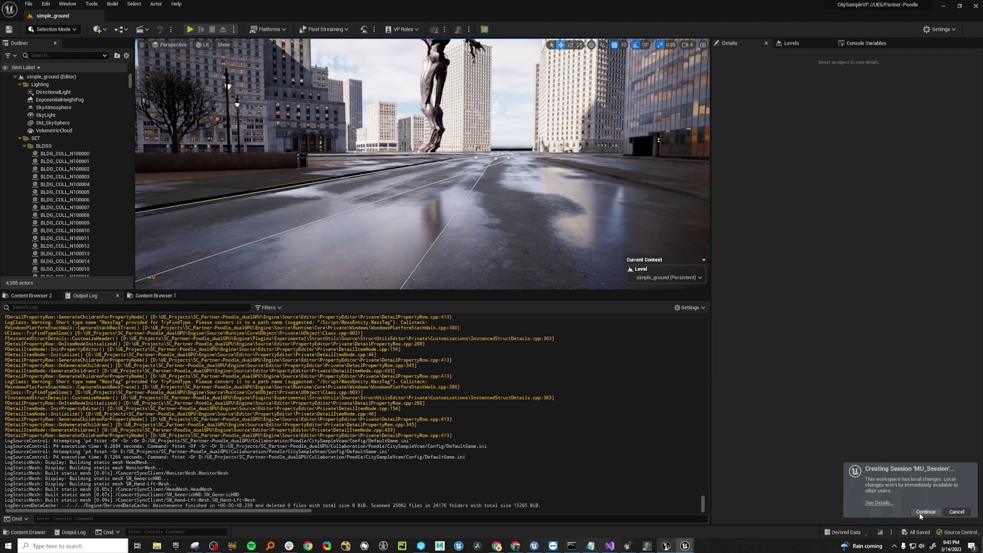
left_click(925, 512)
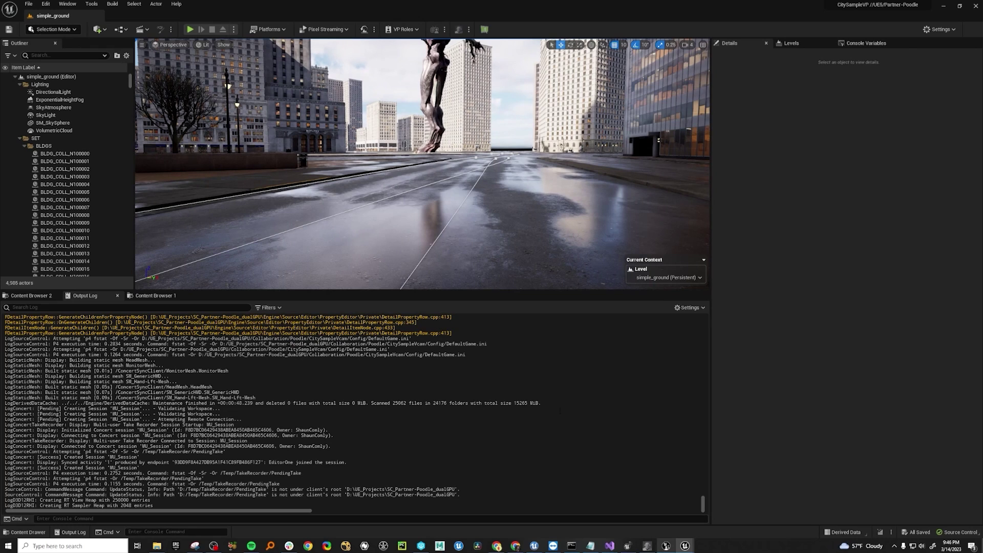
- Open the Multi-User Browser, select the EditorOne client, and reposition the browser window
left_click(67, 4)
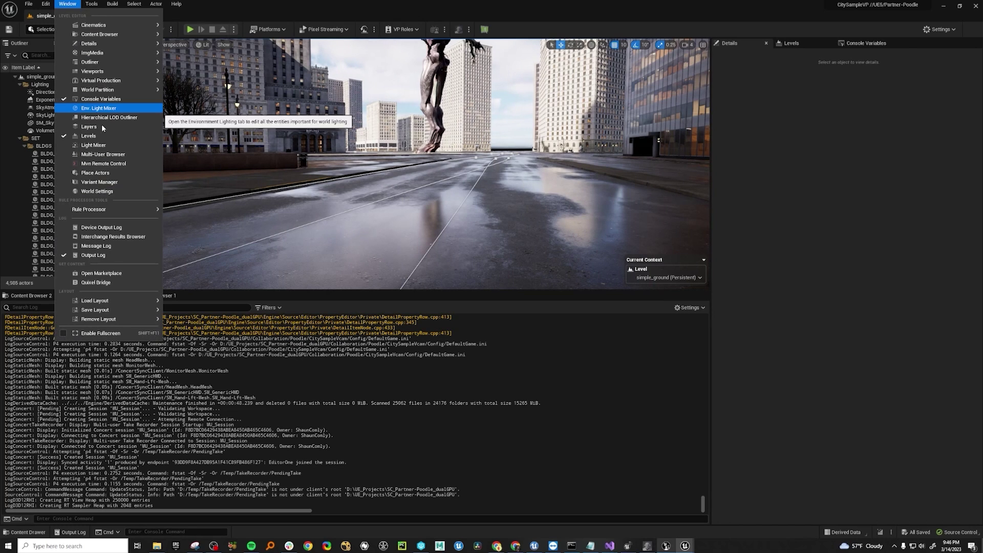
left_click(108, 154)
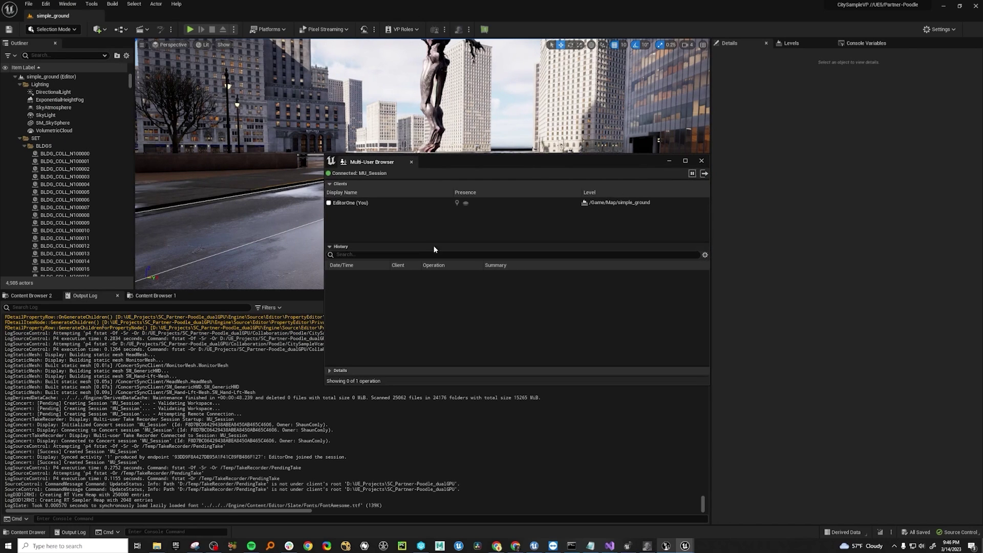
left_click(351, 204)
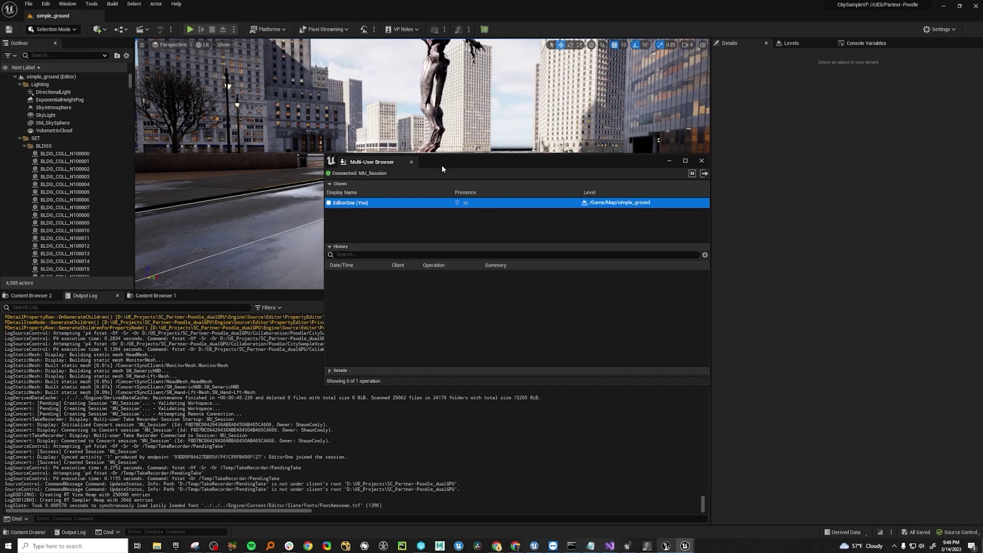
left_click_drag(442, 169, 465, 200)
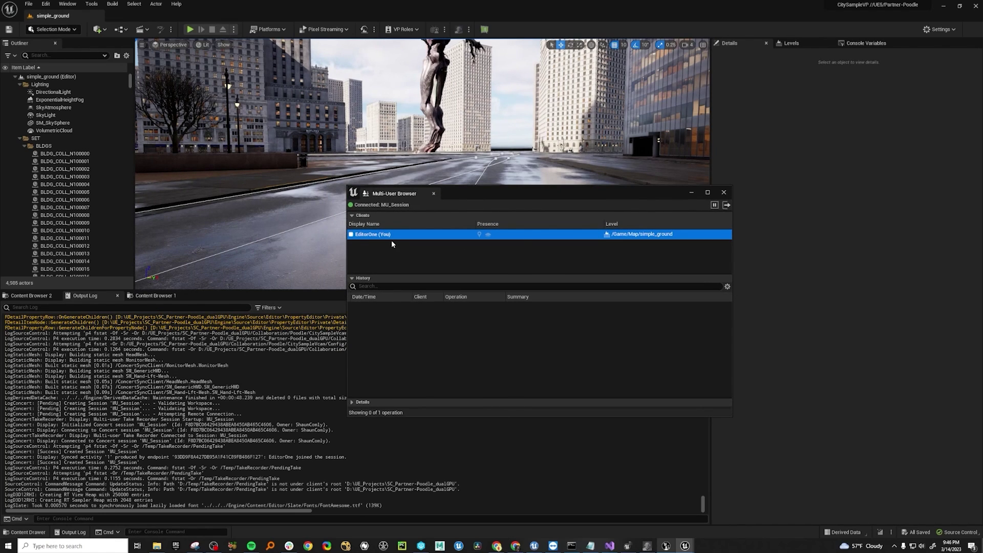
- Leave MU_Session in the Multi-User Browser, rejoin it from the active sessions, and reposition the window
left_click(727, 205)
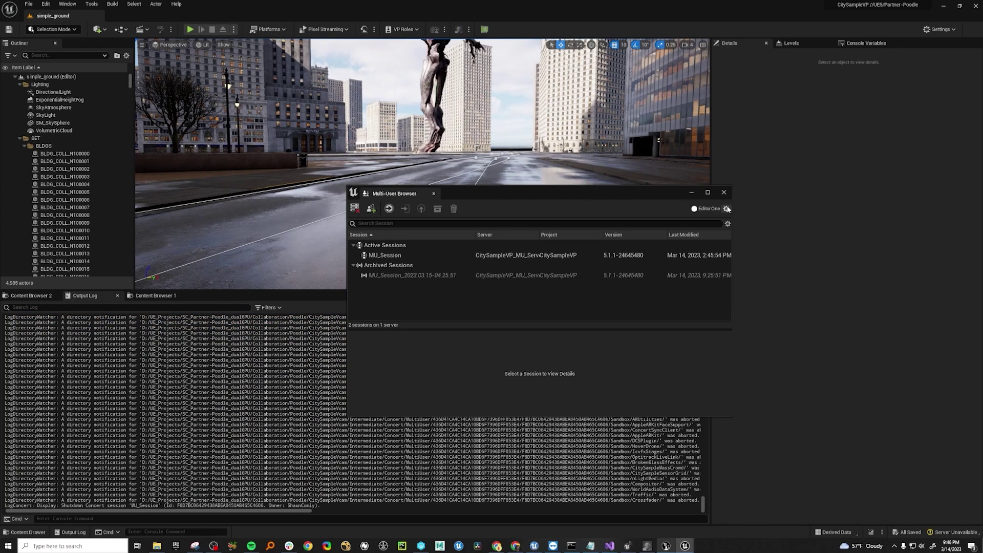
double_click(380, 255)
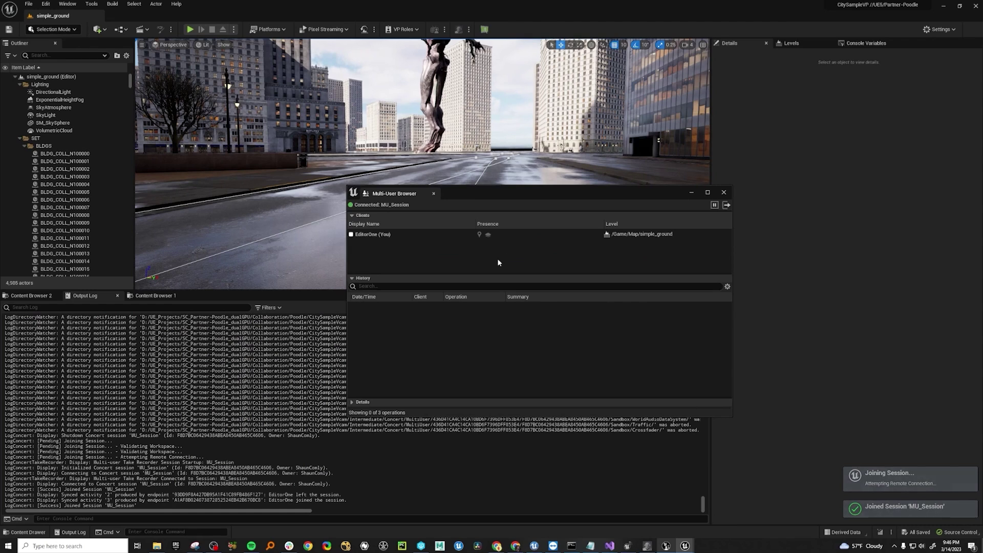
left_click_drag(500, 195, 502, 172)
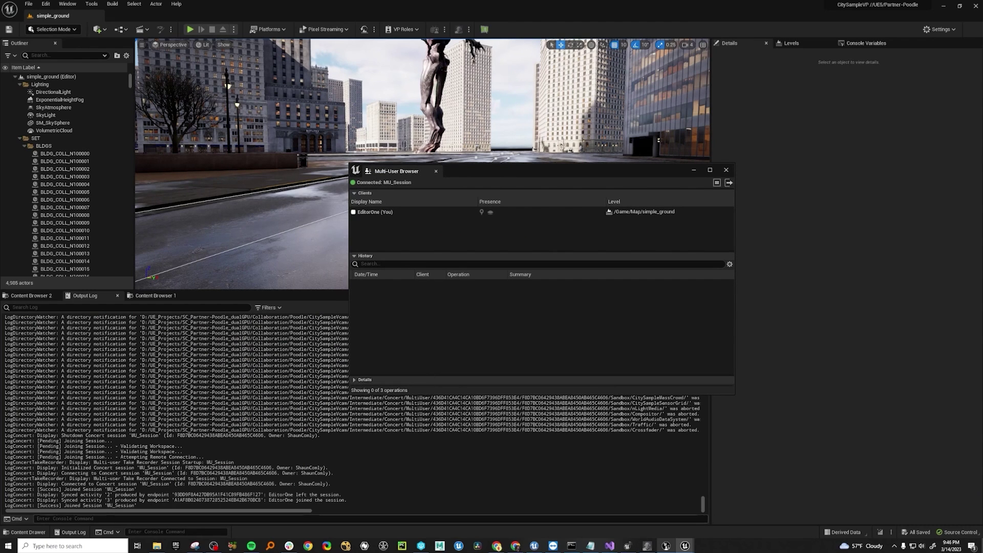
- Check the session list and the archived session's available actions in the multi-user server window, then minimize it
left_click(666, 546)
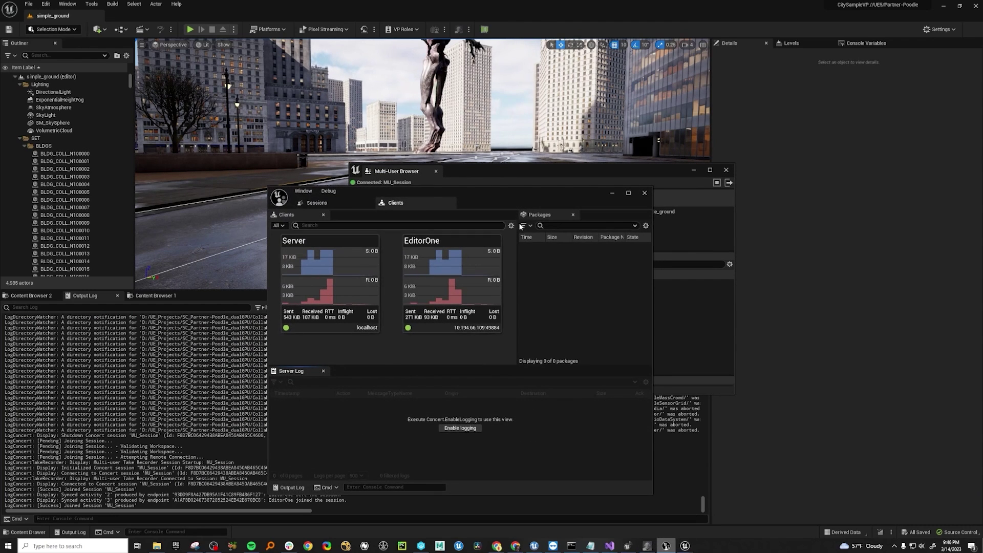
left_click(317, 203)
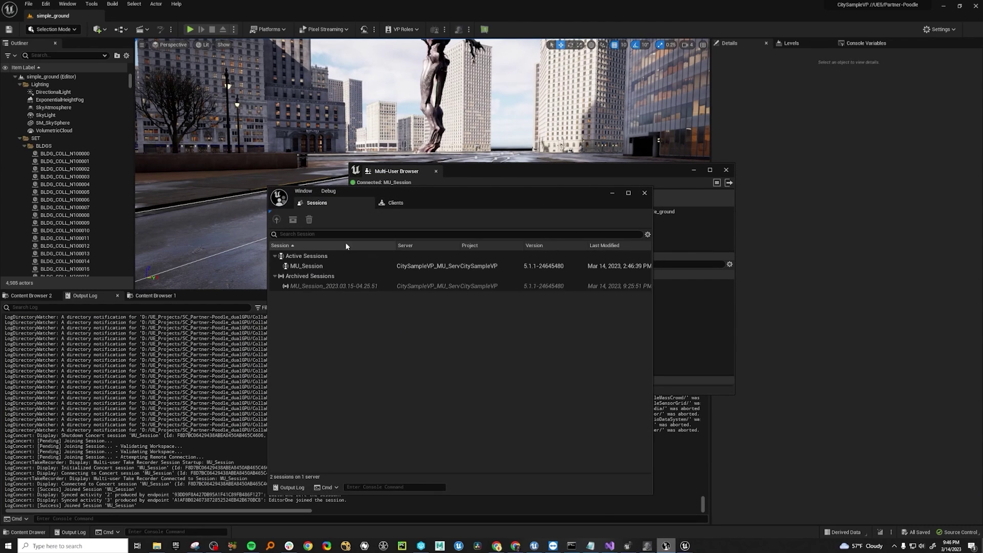
right_click(397, 287)
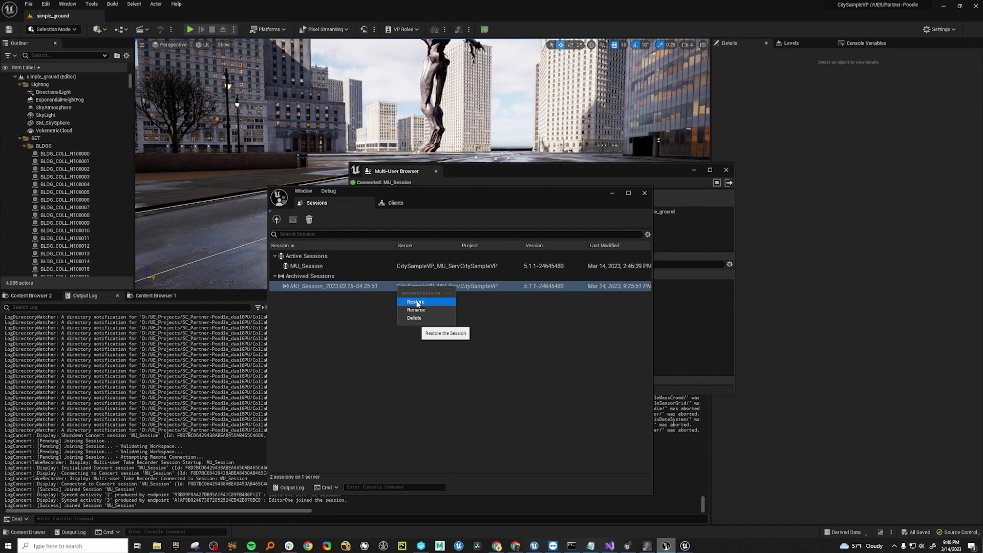
left_click(389, 368)
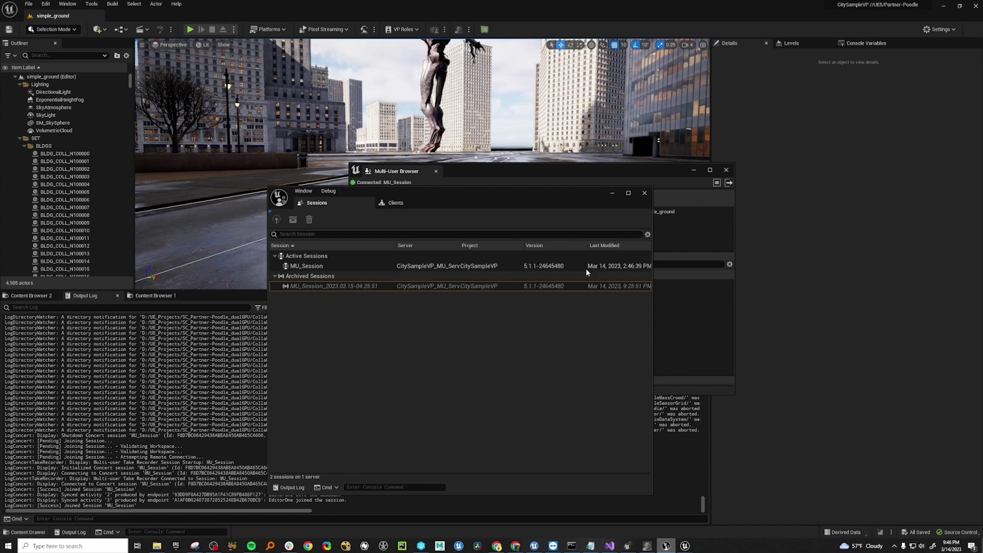
left_click(612, 193)
- Move the Multi-User Browser clear of the viewport, then select the plaza piece with trees and raise it to about Z 788
mouse_move(547, 171)
left_mouse_down()
mouse_move(568, 153)
mouse_move(563, 212)
mouse_move(494, 203)
mouse_move(571, 208)
left_mouse_up()
left_click(361, 175)
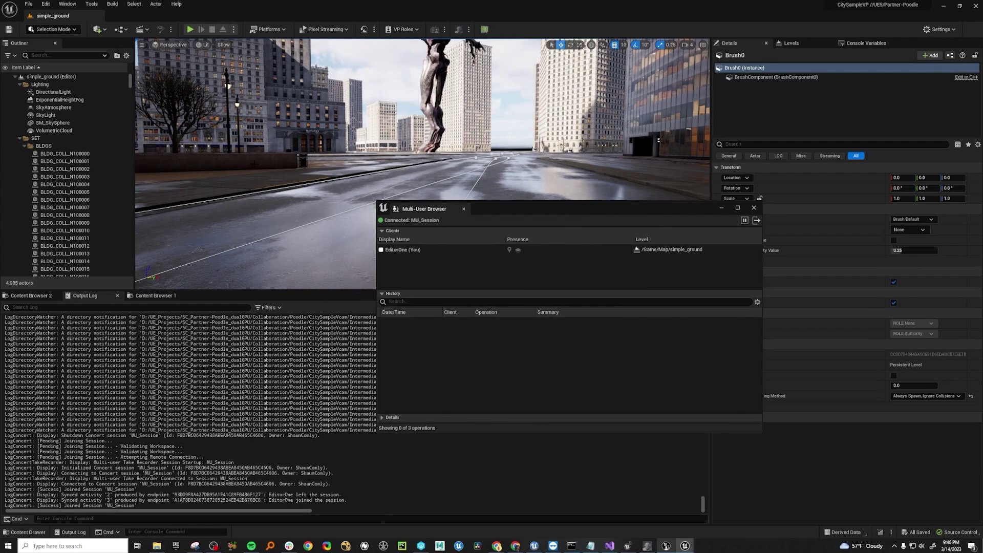
left_click_drag(527, 208, 559, 278)
left_click(419, 169)
right_click_drag(419, 169, 287, 171)
mouse_move(387, 153)
right_mouse_down()
mouse_move(302, 153)
mouse_move(377, 152)
right_mouse_up()
left_click(382, 103)
right_click_drag(382, 103, 382, 141)
left_click_drag(386, 169, 386, 110)
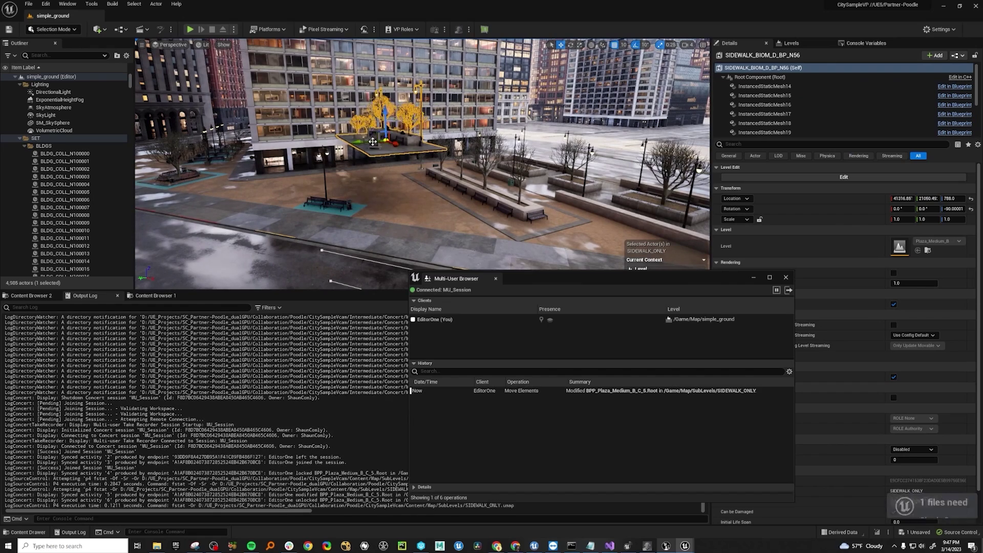
- Shift the raised plaza piece sideways and lower it to Z 78, then check the session history and minimize the Multi-User Browser
left_click_drag(354, 142, 315, 145)
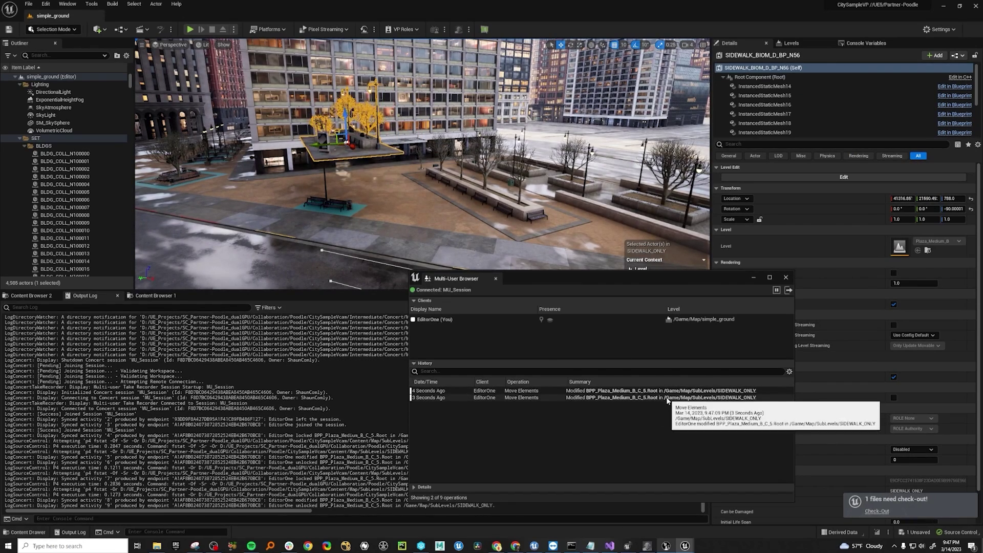
left_click_drag(315, 147, 394, 163)
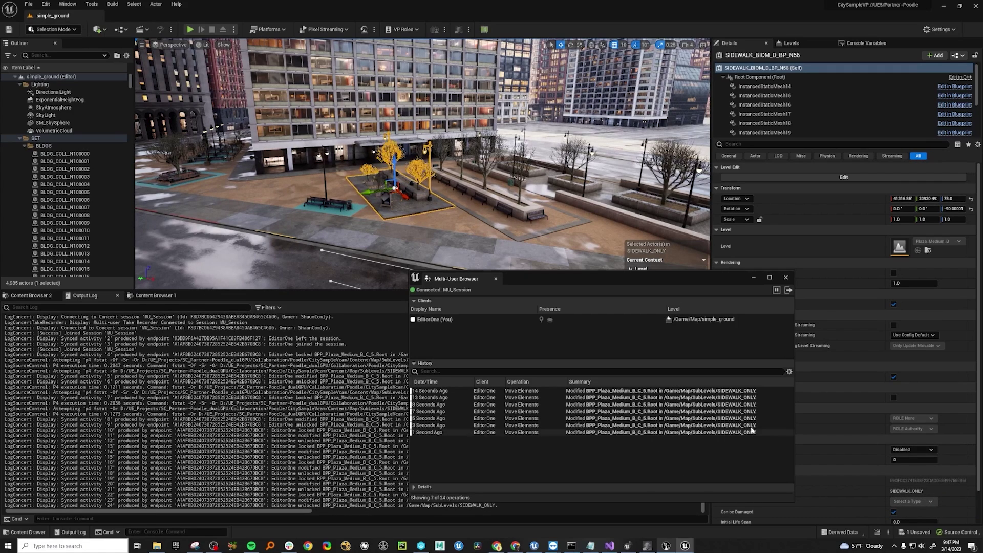
mouse_move(510, 407)
left_click(753, 277)
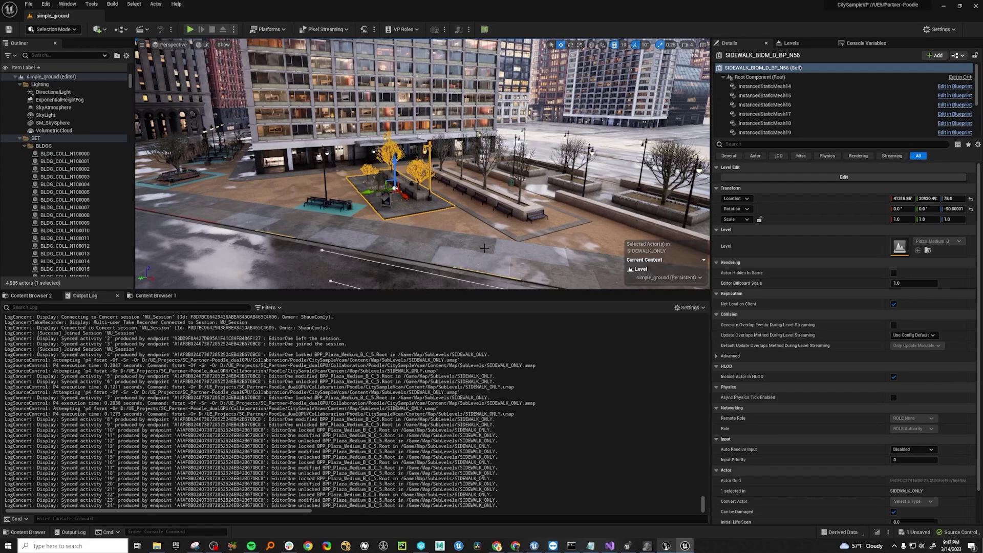
- Open the dialog for persisting session changes, enlarge it to examine the listed file path, then close it without persisting
left_click(955, 533)
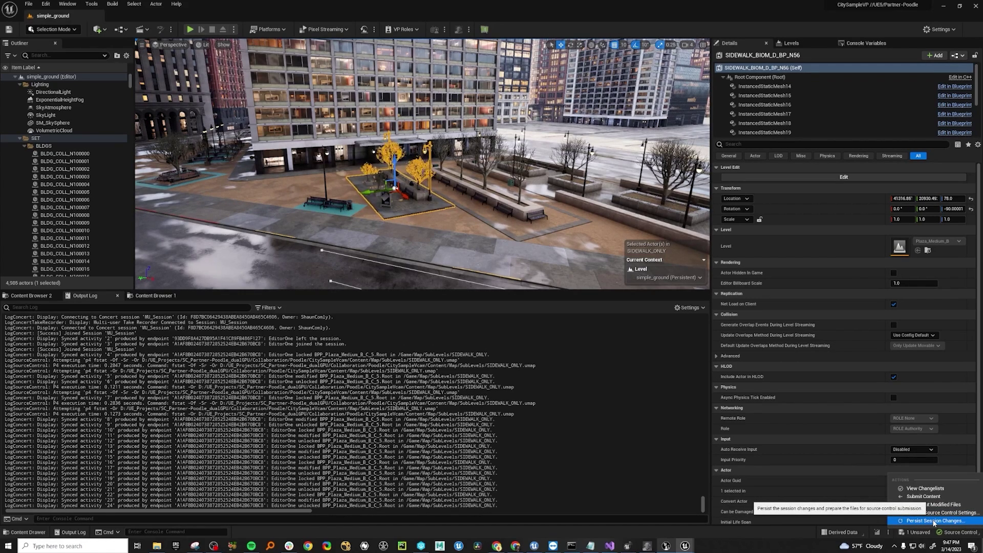
left_click(933, 520)
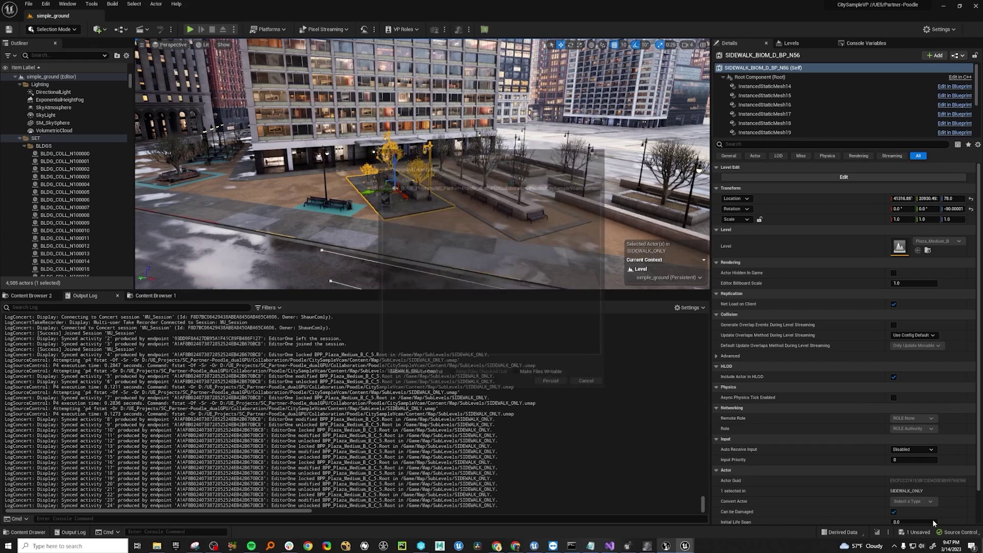
left_click_drag(607, 231, 769, 231)
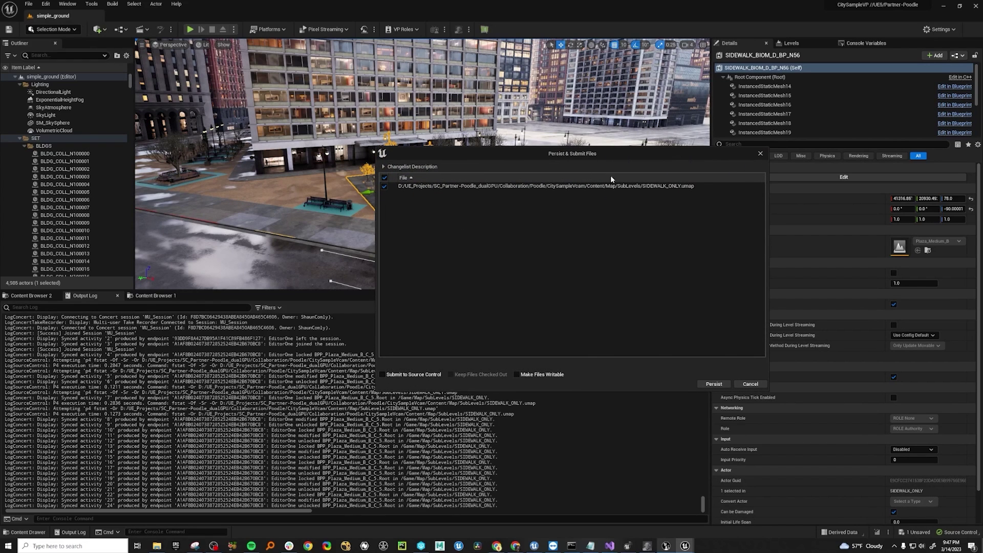
left_click_drag(611, 175, 607, 306)
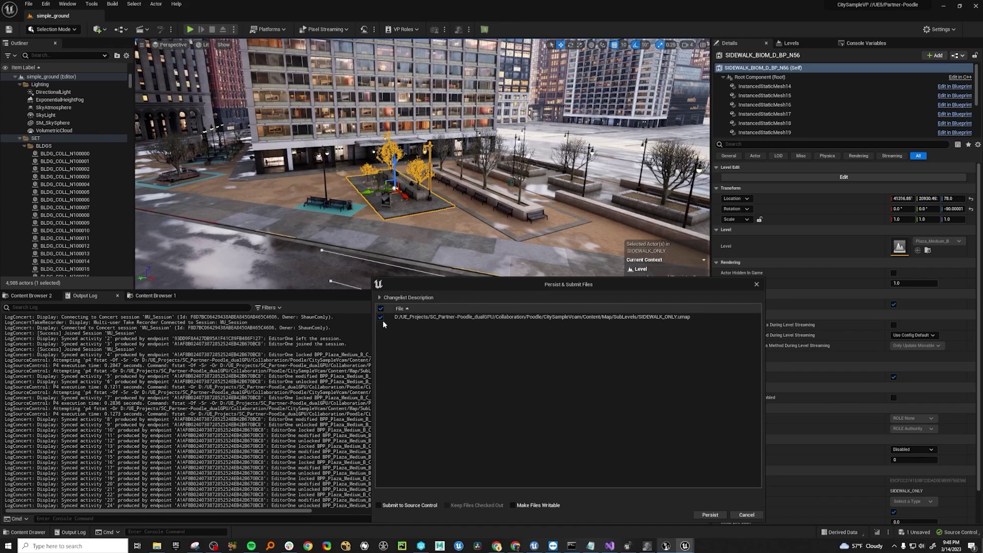
left_click(757, 286)
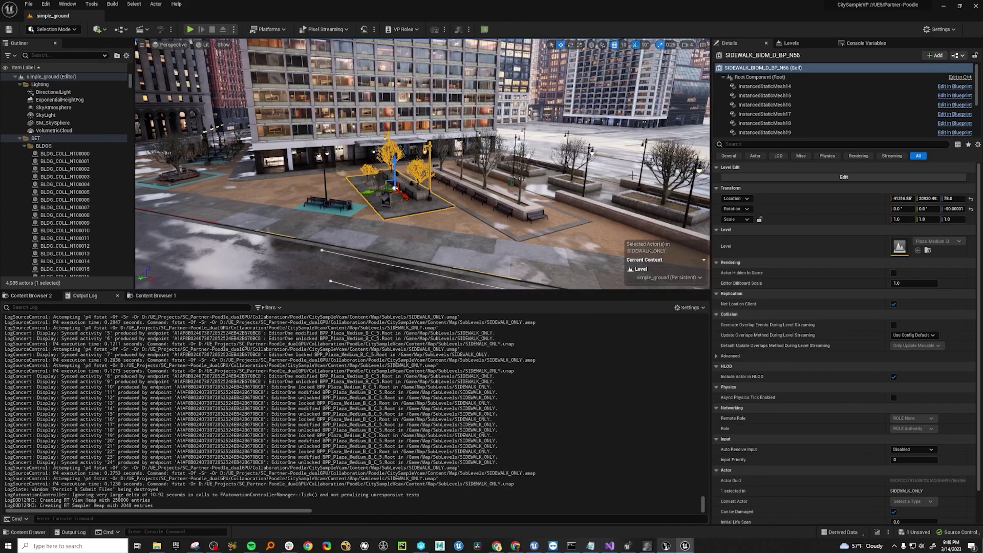
- Move three buildings across from the plaza, shifting BLDG_N159000 sideways and raising BLDG_N163000 to about Z 3810
key("d")
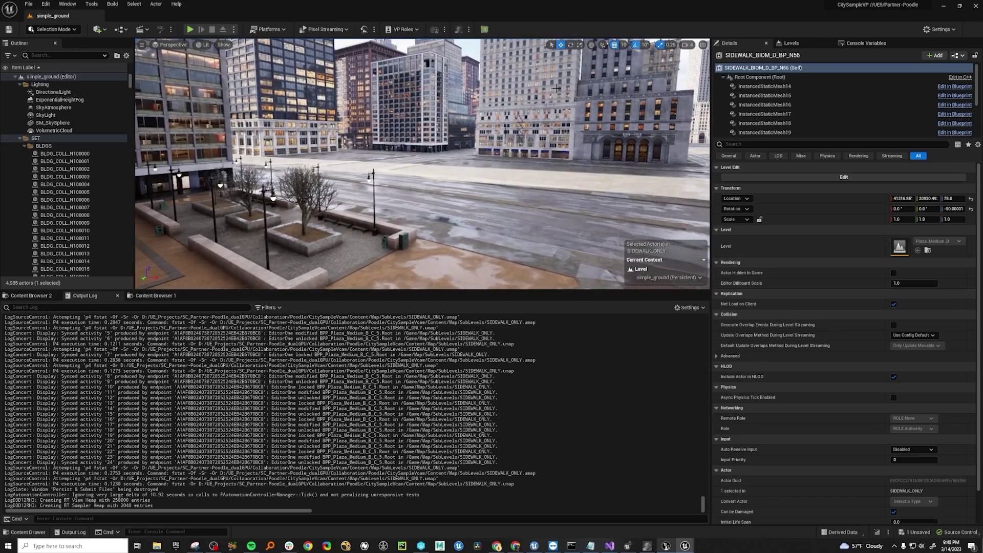
left_click(519, 140)
left_click_drag(527, 129, 527, 80)
left_click(294, 88)
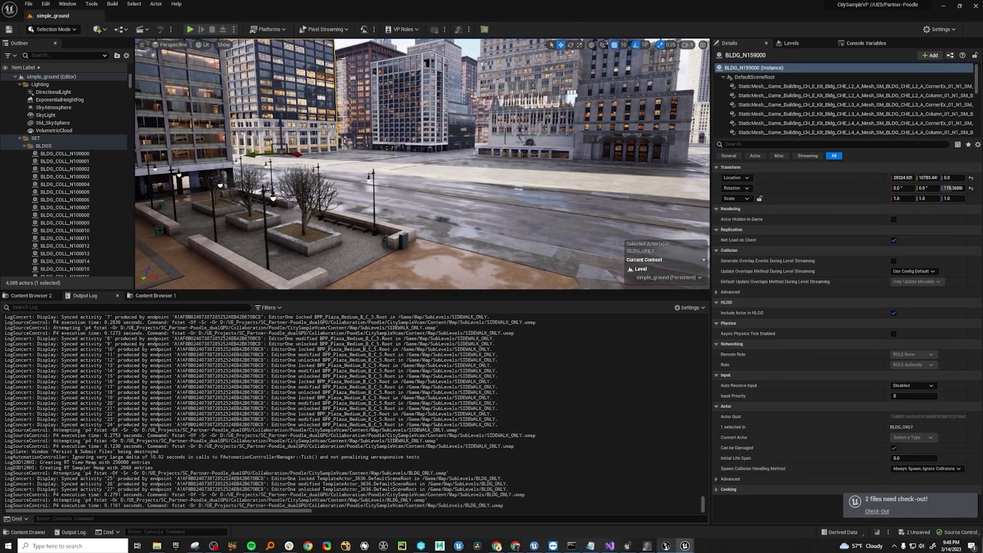
left_click_drag(248, 155, 218, 156)
left_click(353, 89)
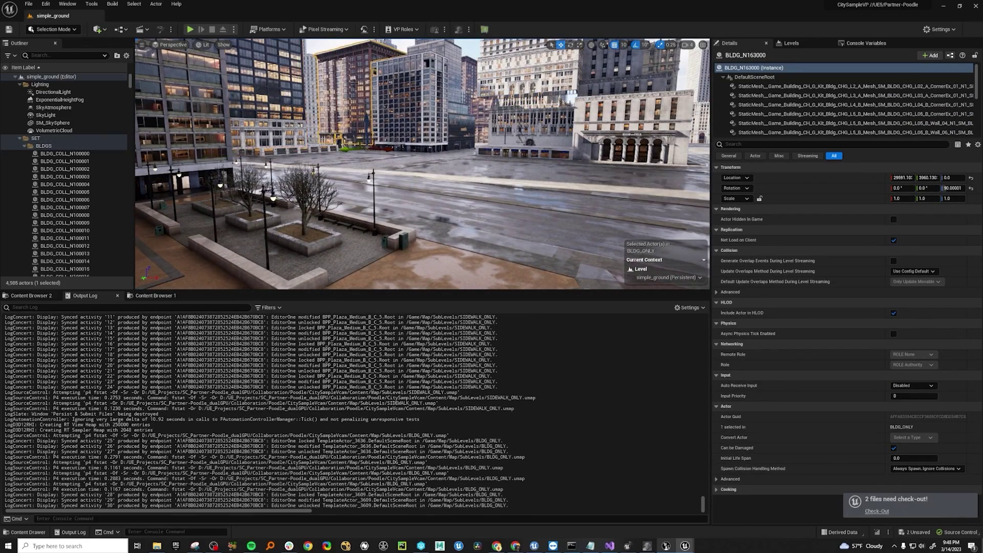
left_click_drag(365, 124, 366, 76)
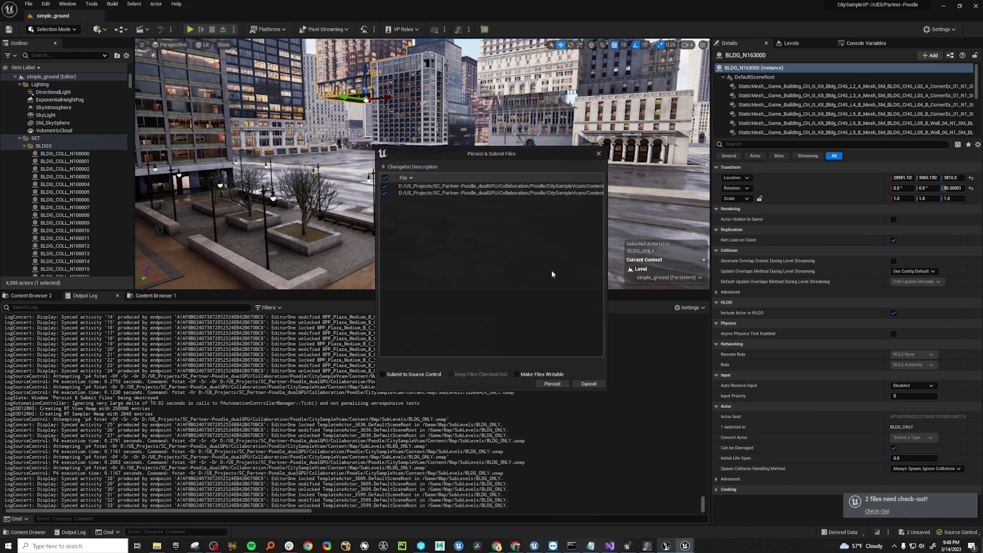
- Examine the BLDG_ONLY.umap selection and source control submission options for persisting session changes, then check the multi-user server's session list
left_click_drag(607, 232, 756, 232)
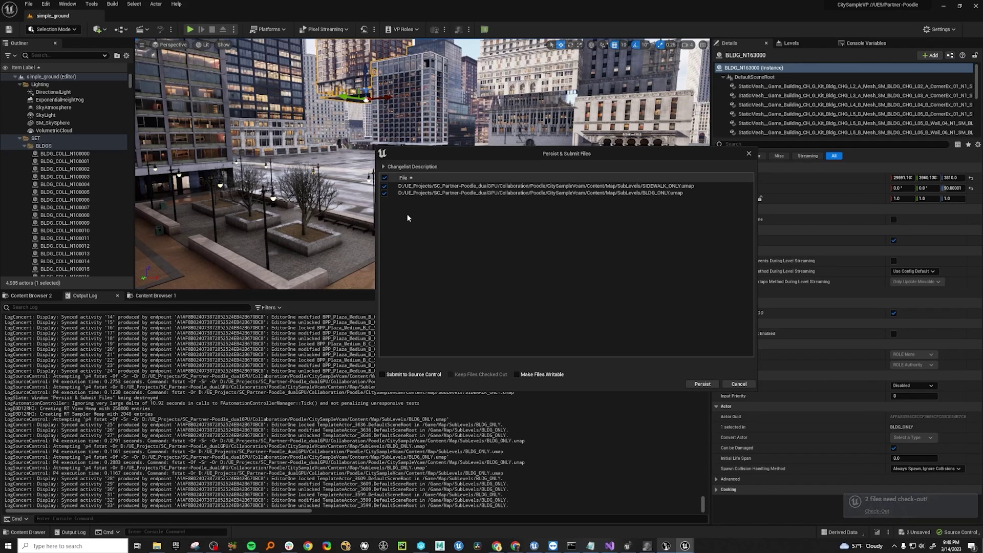
left_click(385, 194)
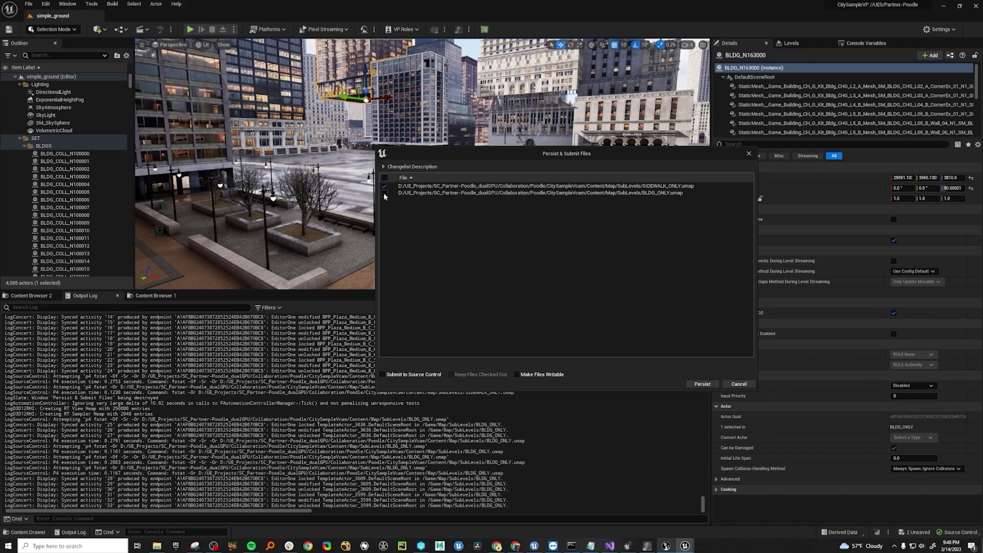
left_click(402, 377)
left_click(404, 377)
left_click(665, 546)
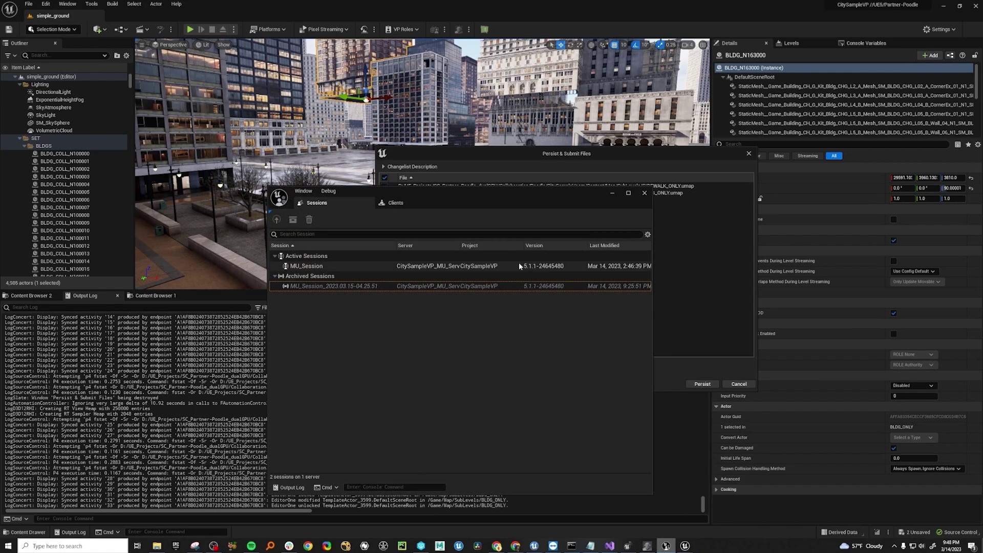
left_click(613, 193)
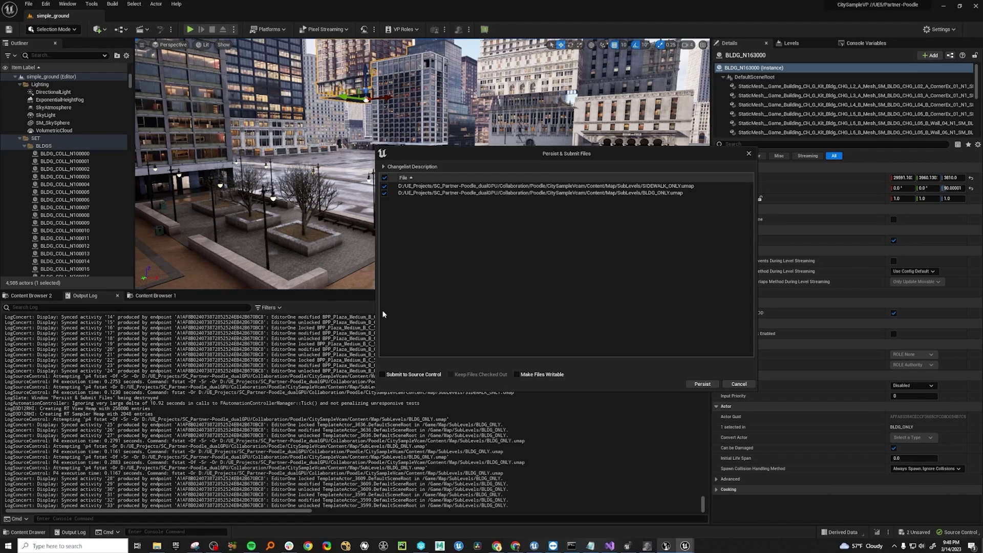
- Enable submission to source control with the changelist description "CHanged Trees", then close the dialog without submitting
left_click(396, 377)
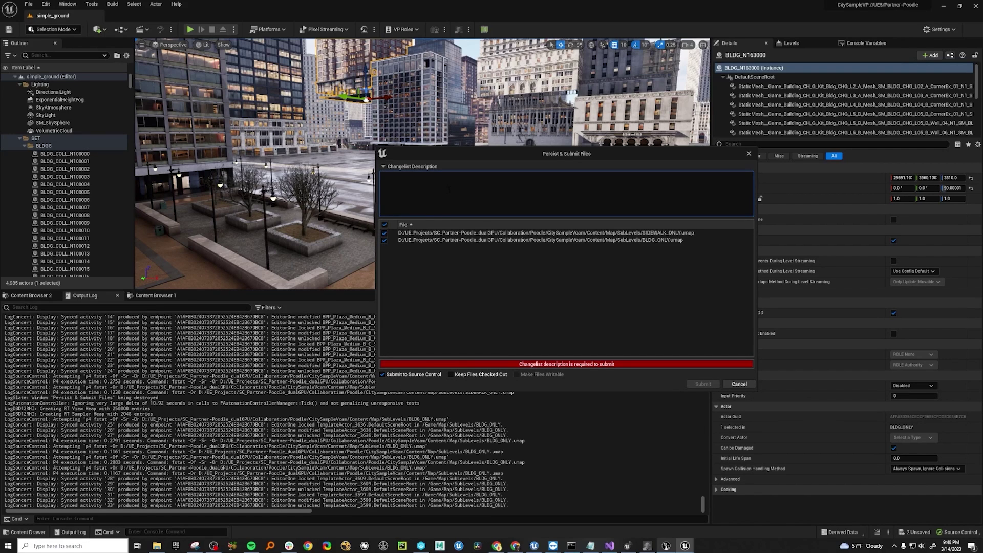
type("CHanged Trees")
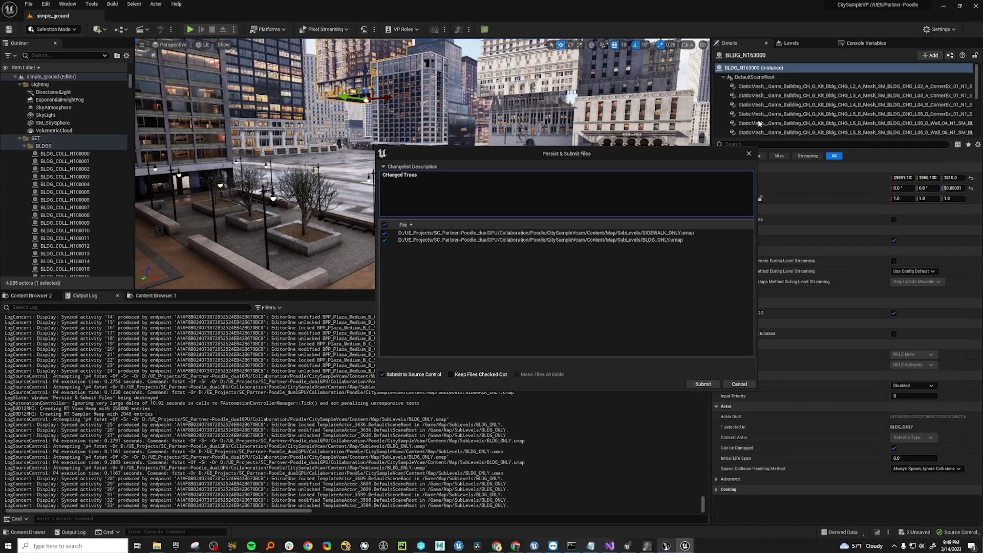
left_click(749, 153)
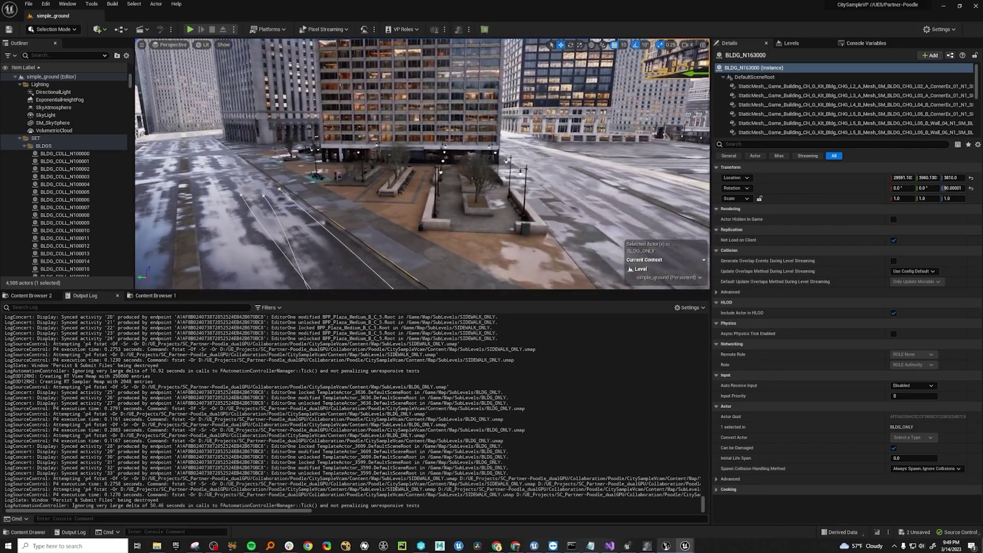
- Look over the moved buildings at street level and check the editors' status and log in Switchboard, then hide its window
right_click_drag(422, 164, 497, 126)
left_click(29, 296)
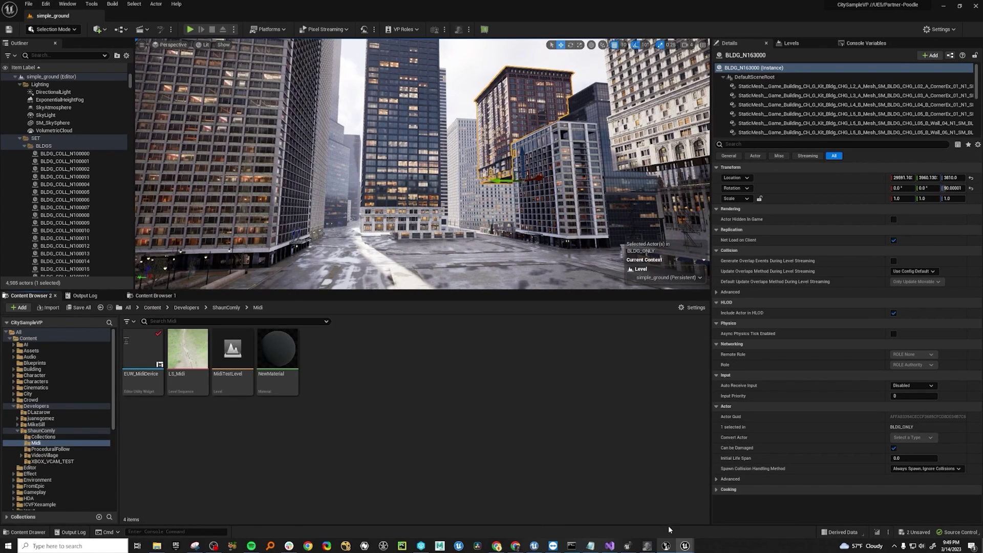
left_click(647, 546)
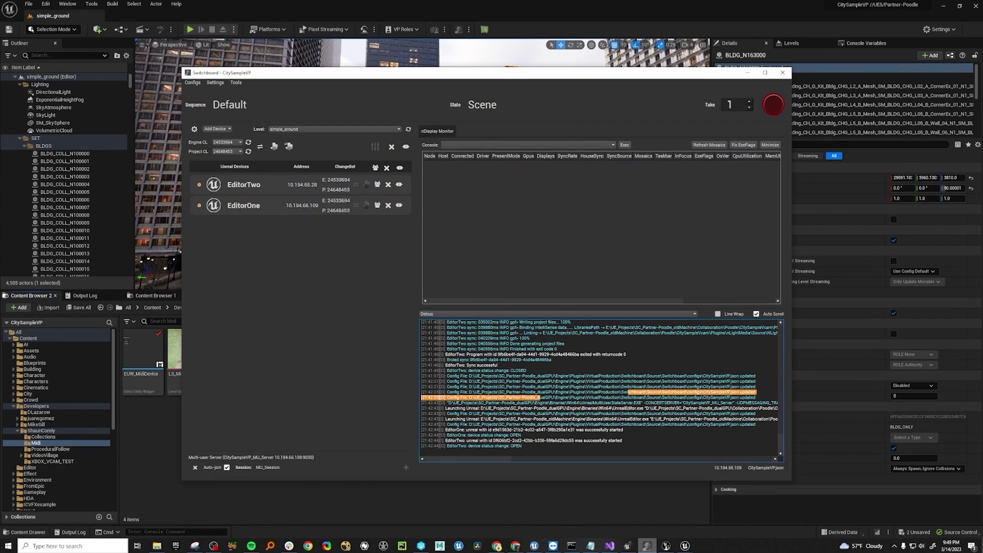
left_click(645, 434)
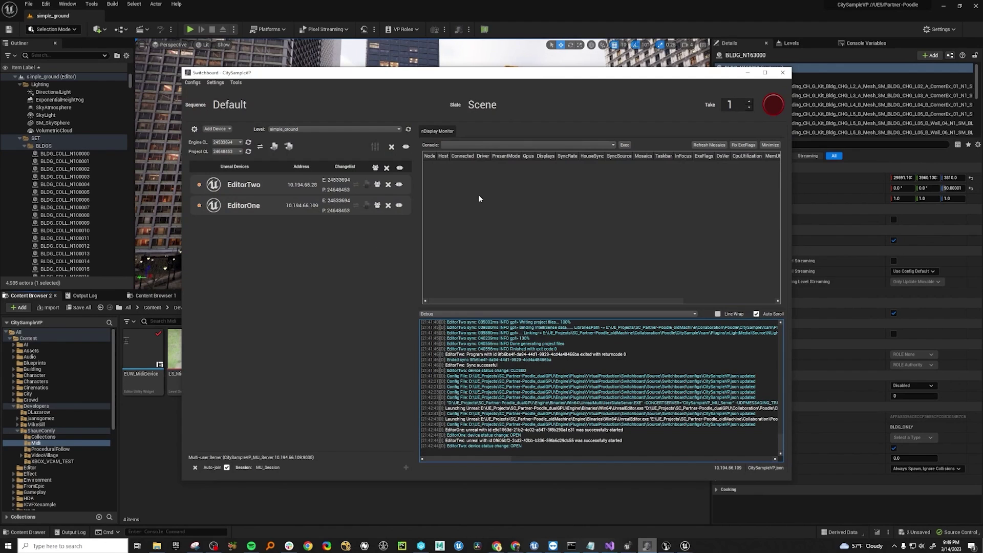
left_click(748, 73)
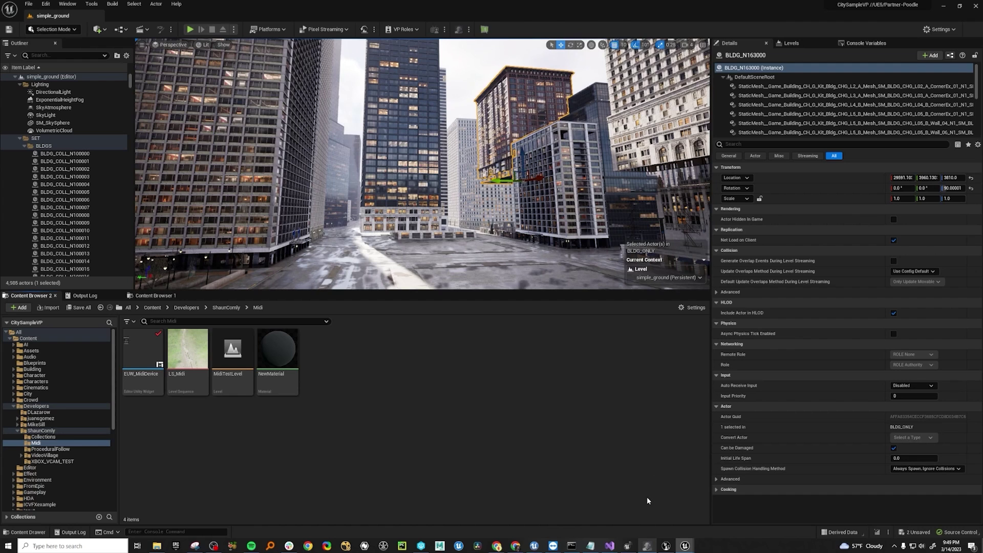
- Switch to Switchboard, name the multi-user session MU_Session1 and relaunch both EditorOne and EditorTwo
left_click(653, 546)
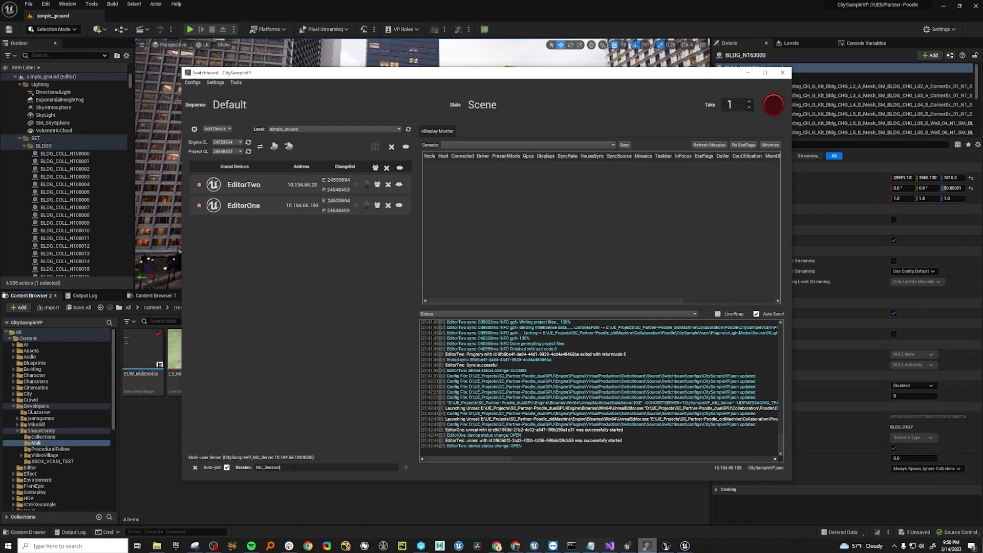
left_click(666, 546)
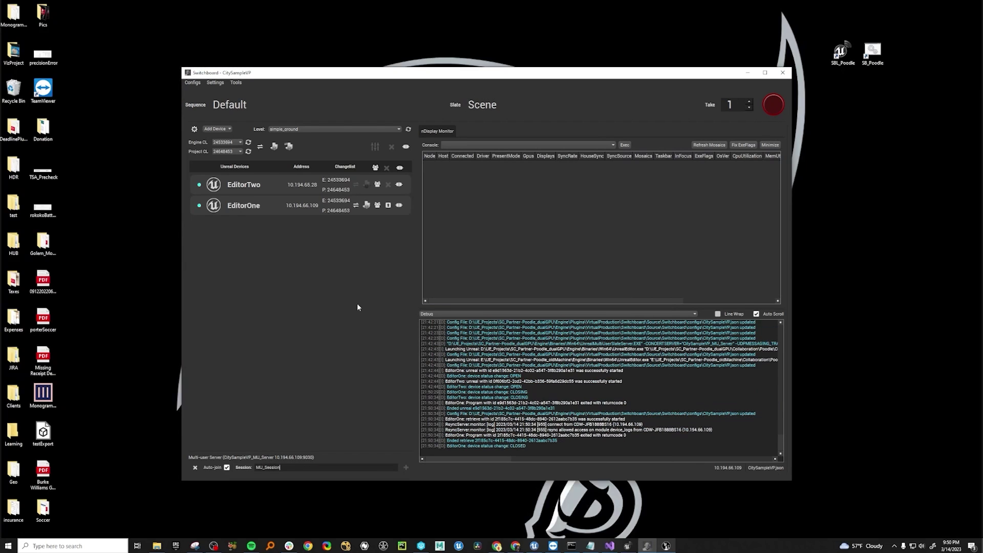
left_click(300, 467)
type("1")
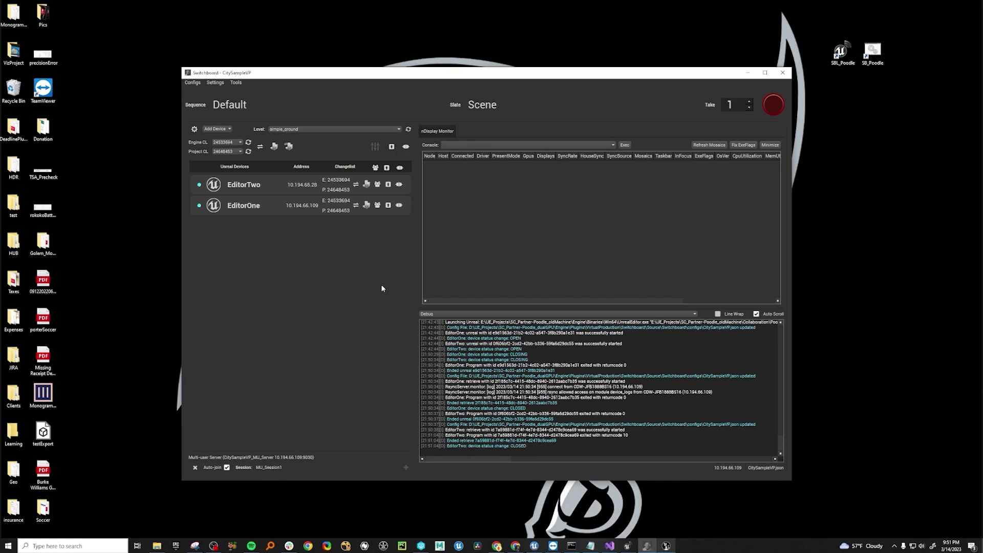
left_click(387, 168)
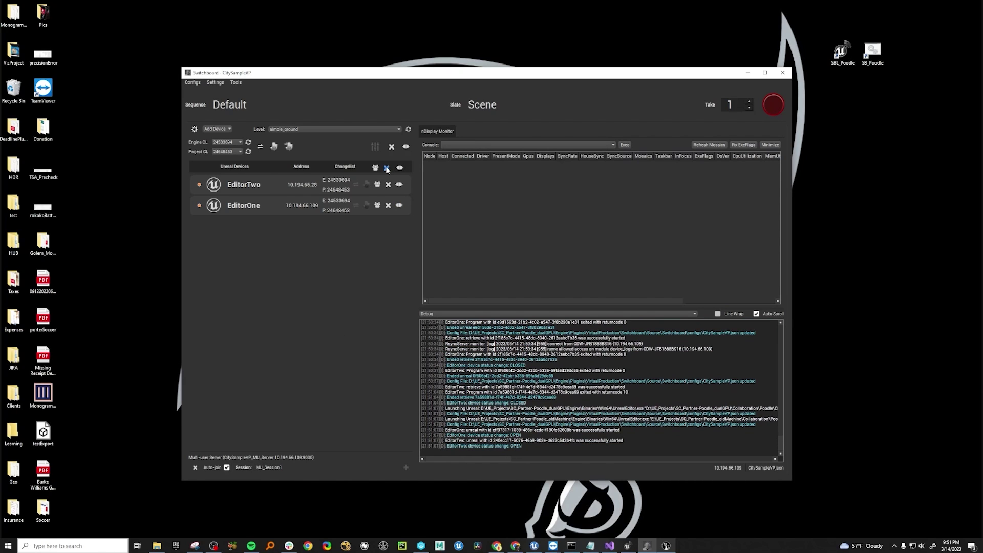
- Move the multi-user server and Switchboard windows clear of the loading simple_ground editor, then minimize Switchboard
left_click(298, 467)
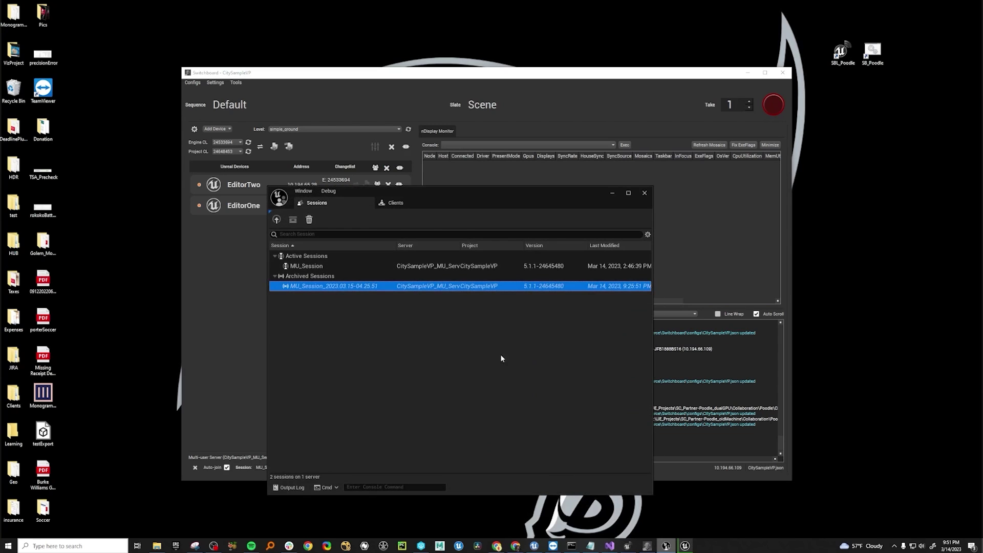
left_click_drag(443, 202, 767, 188)
left_click_drag(599, 76, 651, 404)
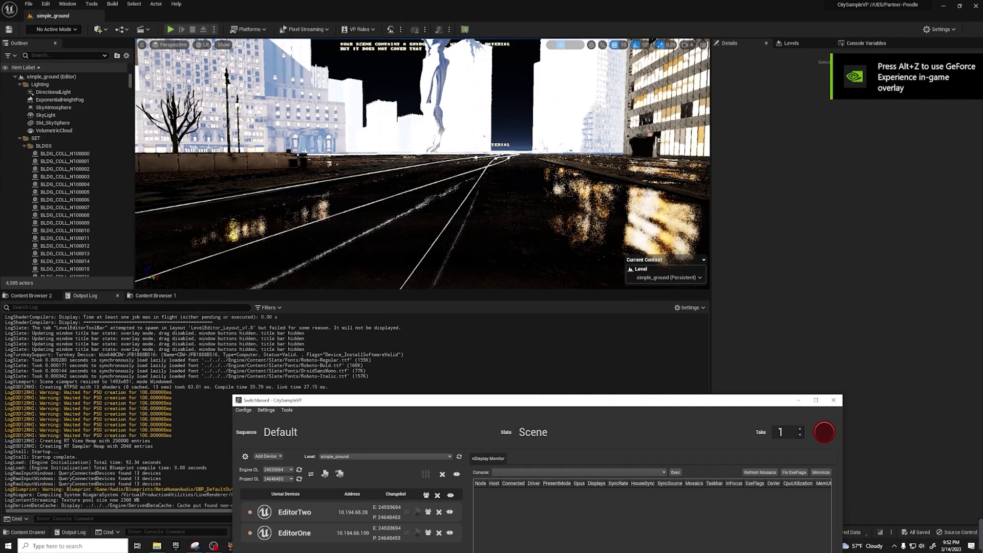
left_click_drag(763, 404, 625, 377)
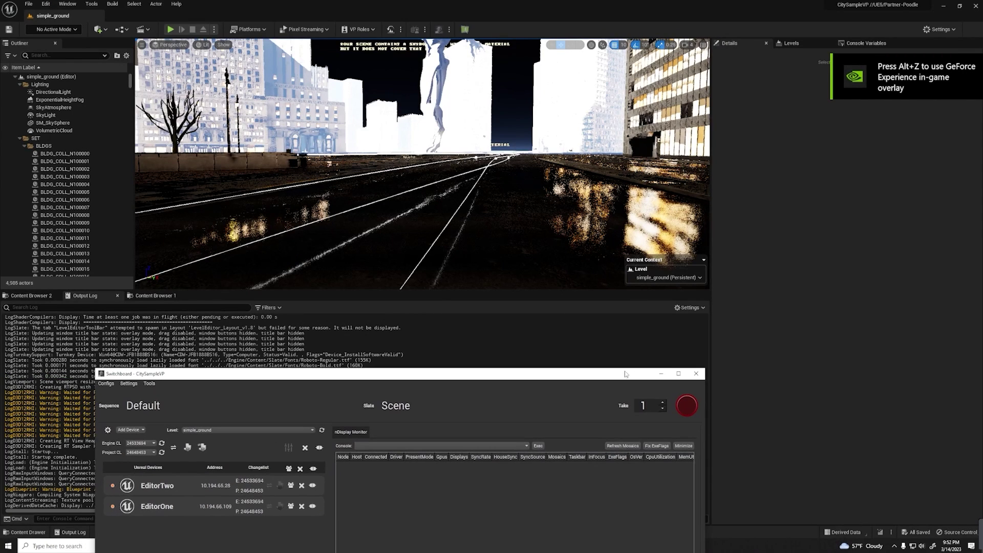
left_click(661, 374)
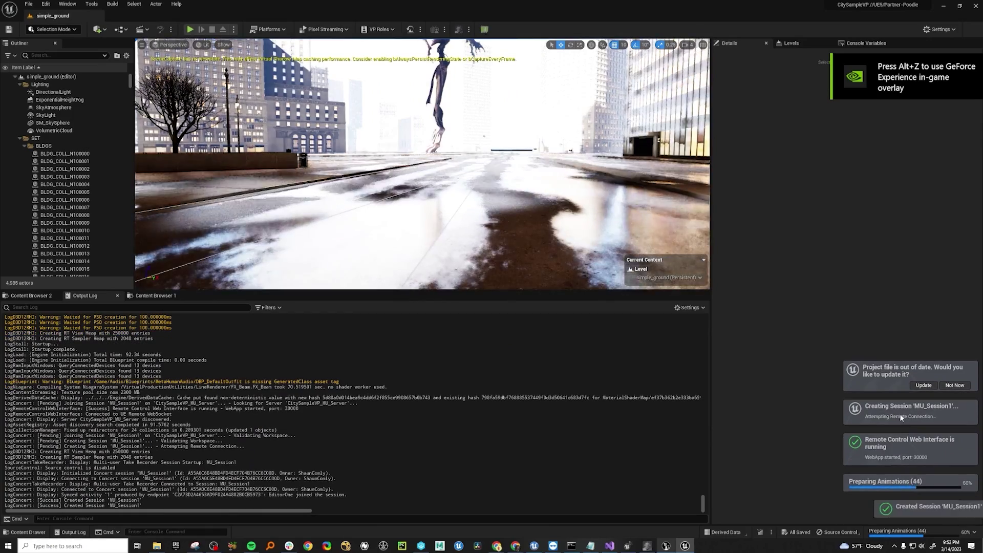
- Examine the multi-user server's active and archived sessions and the options for archiving, renaming or deleting MU_Session
left_click(665, 546)
left_click_drag(702, 195, 593, 209)
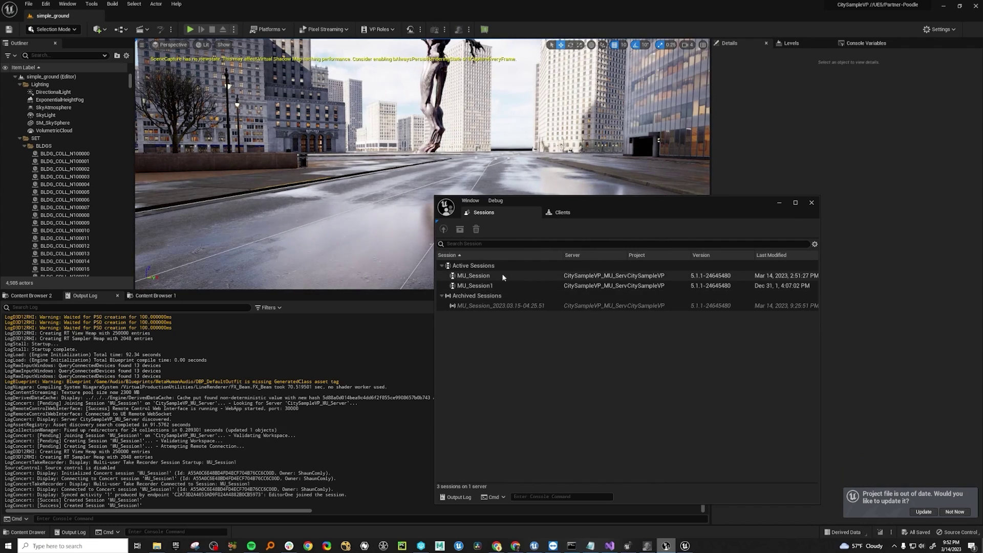
mouse_move(503, 277)
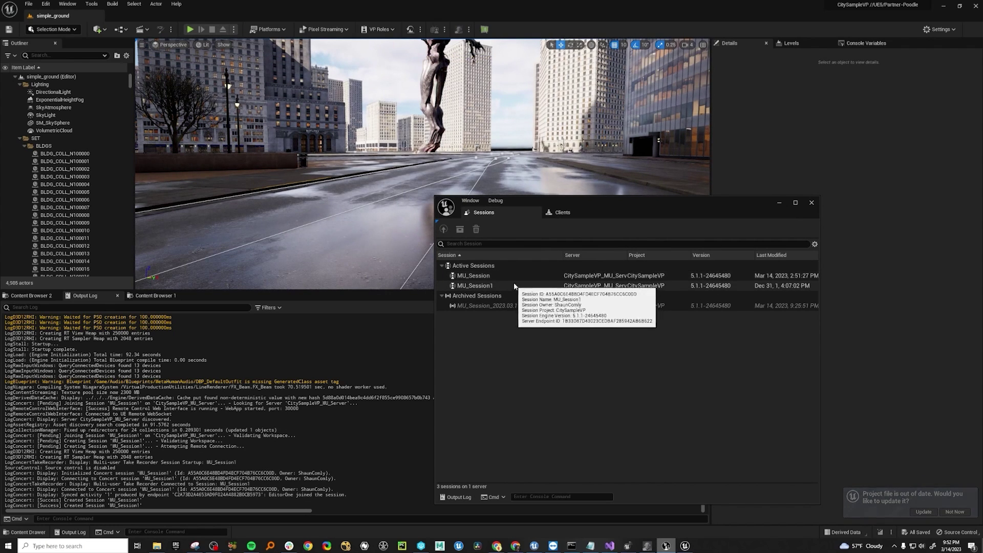
right_click(516, 276)
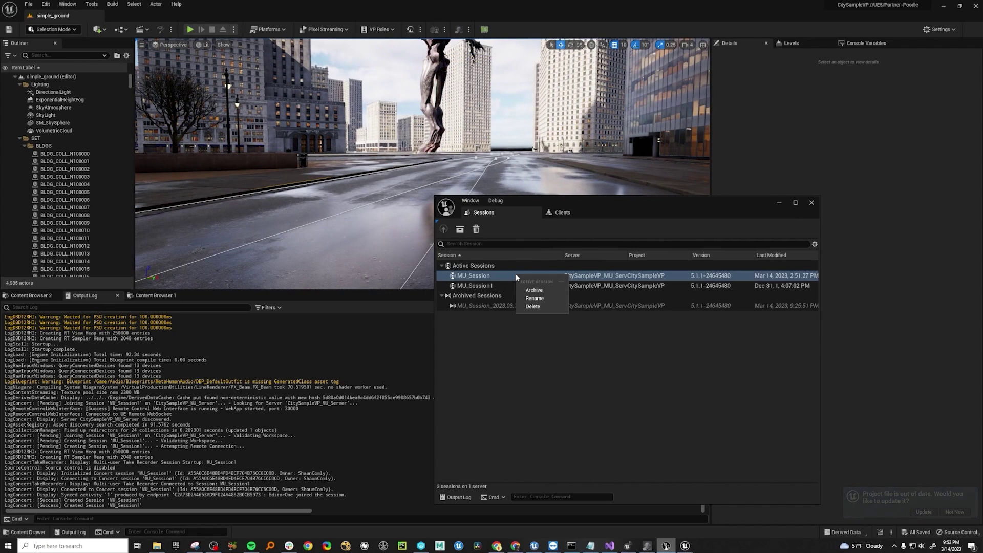
left_click(542, 298)
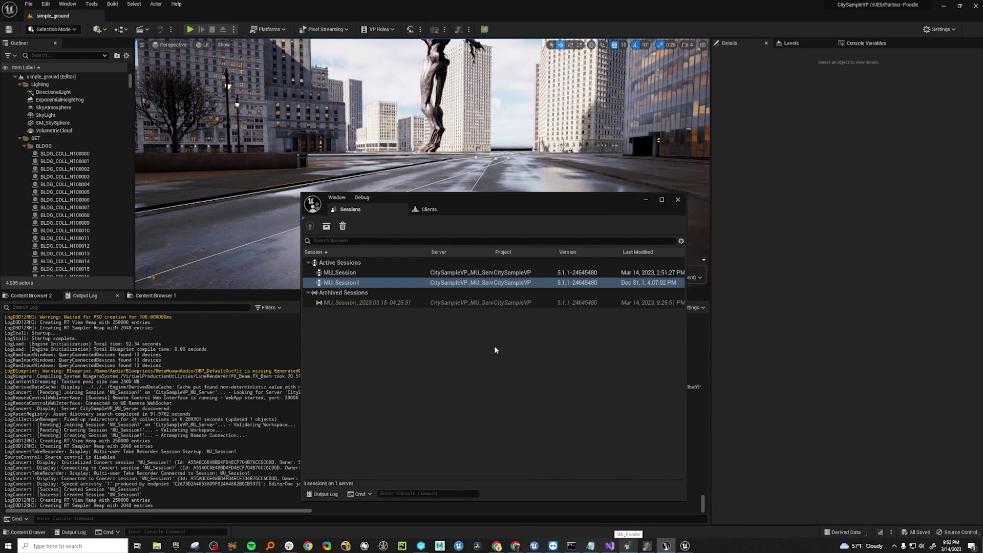
left_click_drag(506, 196, 531, 196)
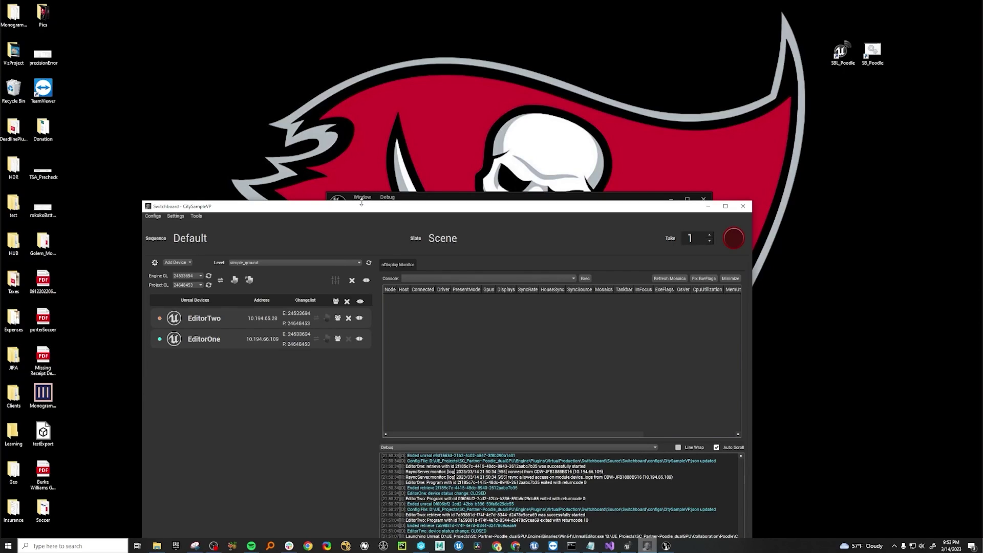
- Return to Switchboard and look at the options for loading an existing configuration file
left_click_drag(362, 202, 643, 91)
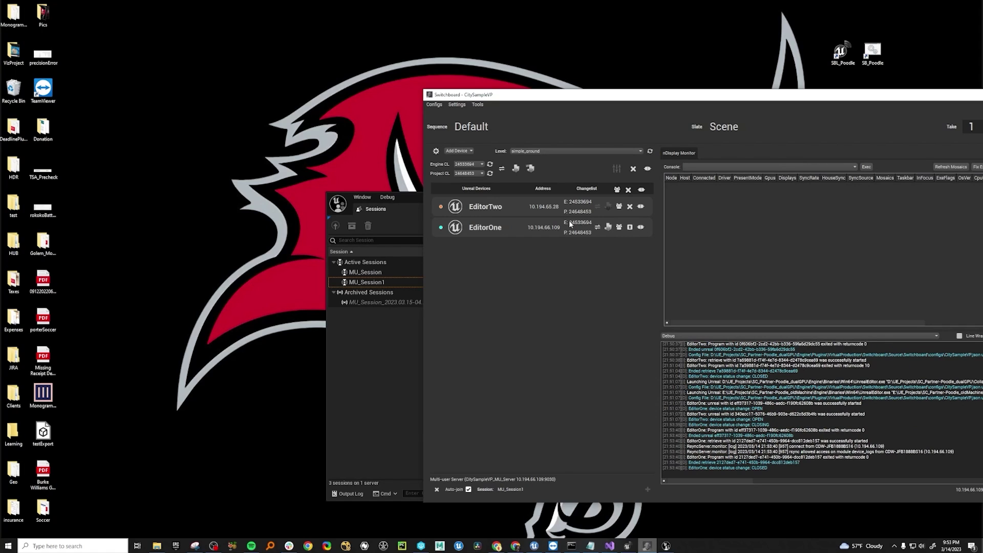
left_click(434, 104)
mouse_move(448, 134)
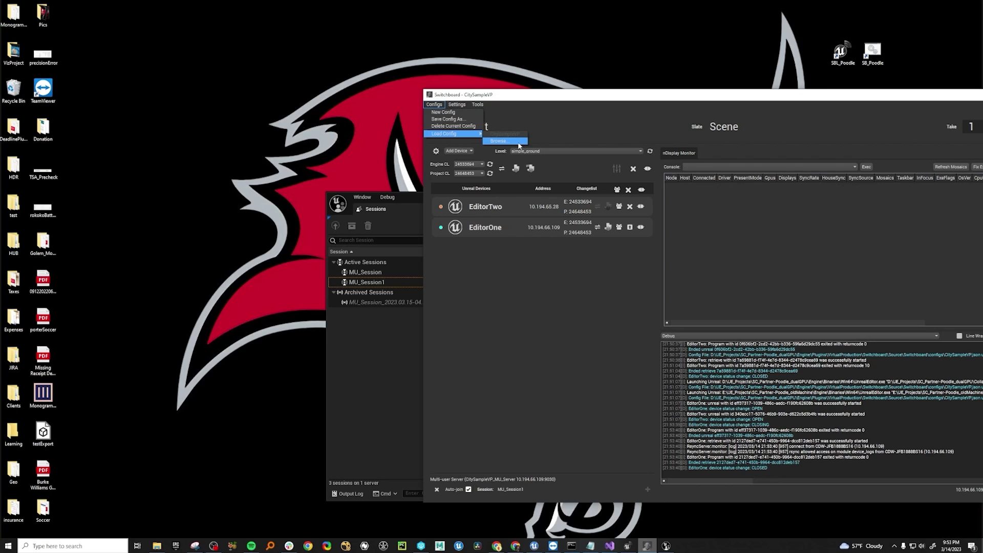
left_click(519, 143)
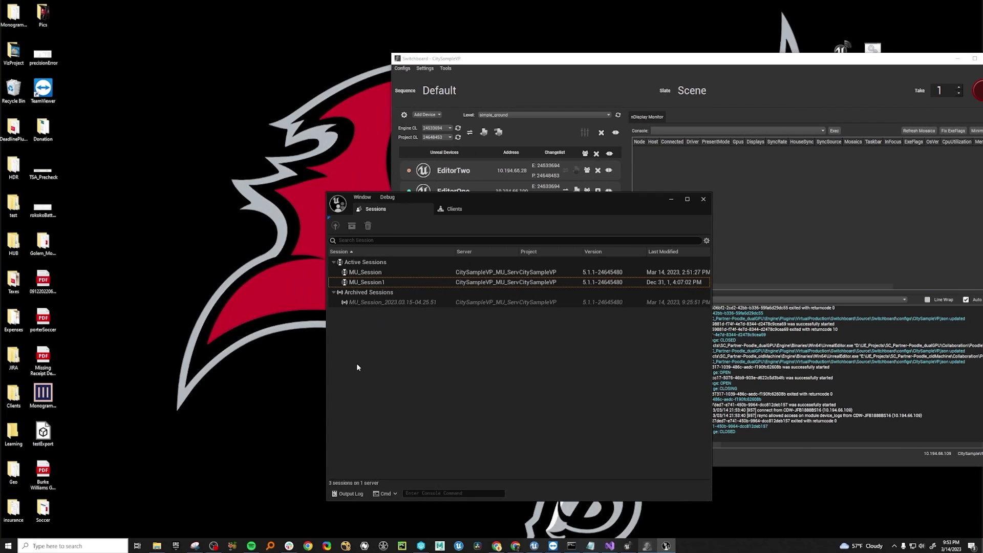
- Close the multi-user server window and change Switchboard's session name to MU_Session2
left_click(703, 200)
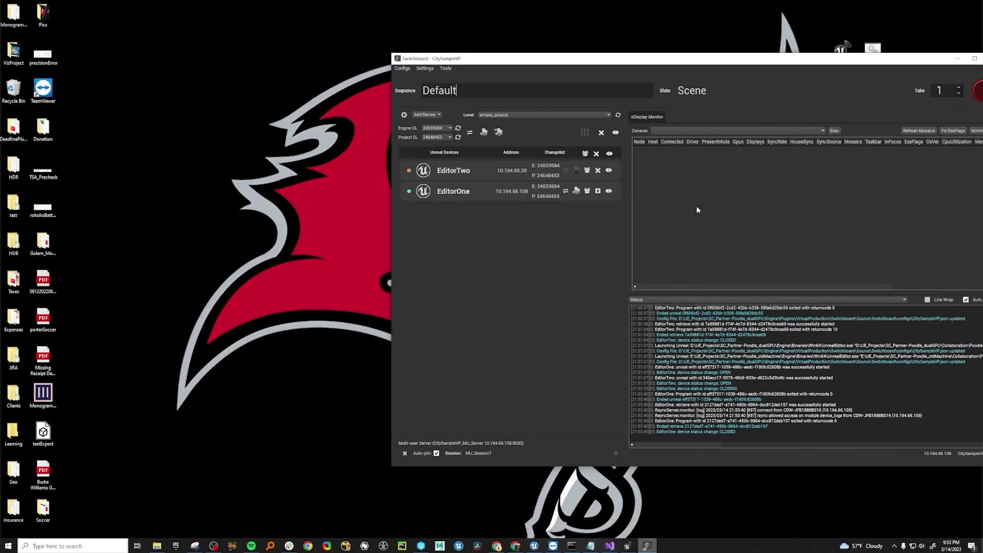
left_click(616, 454)
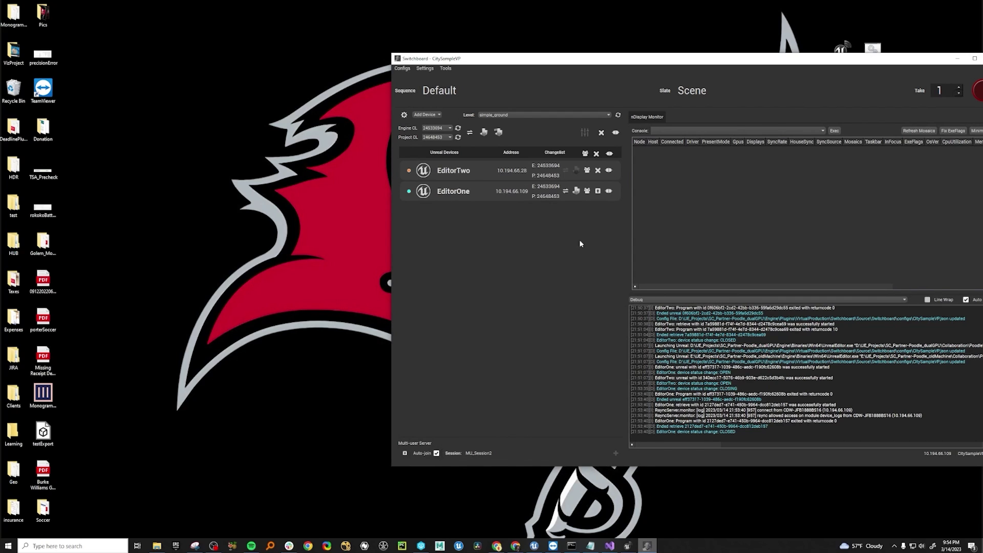
left_click_drag(604, 60, 464, 68)
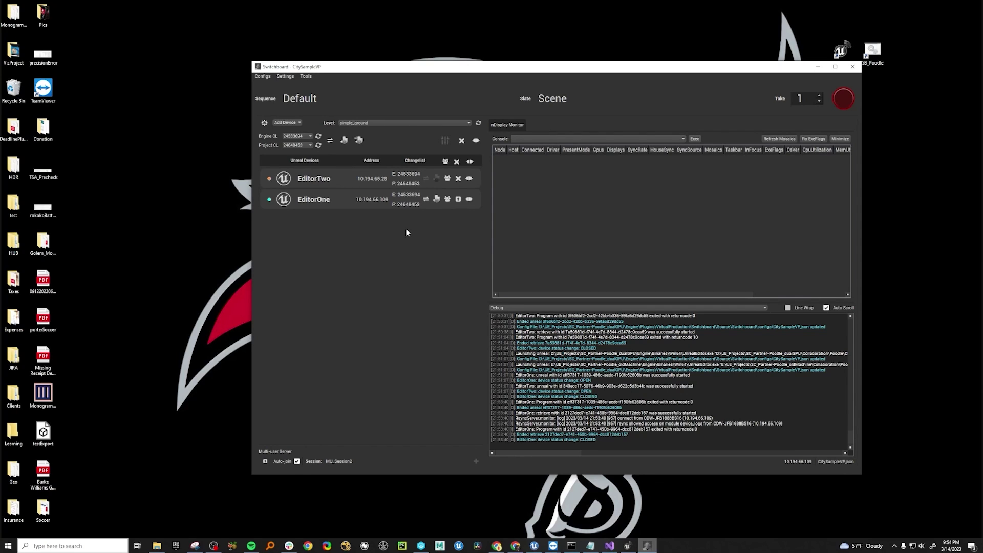
- Review Switchboard's Perforce source control paths, multi-user server options, and the workspace and project paths for EditorOne and EditorTwo
left_click(284, 76)
left_click(289, 85)
scroll(572, 348, "down", 3)
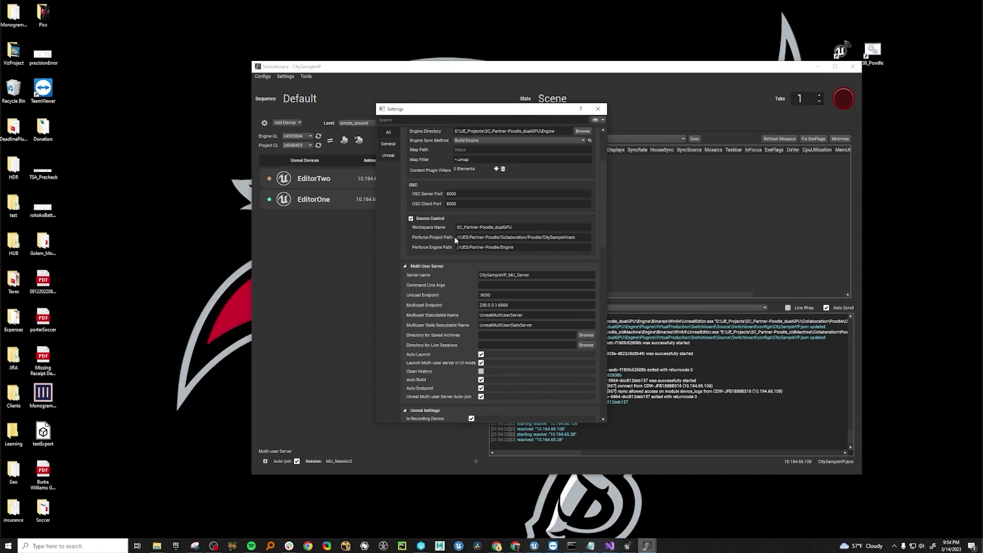
mouse_move(457, 237)
left_mouse_down()
mouse_move(532, 237)
mouse_move(468, 238)
left_mouse_up()
scroll(520, 293, "down", 12)
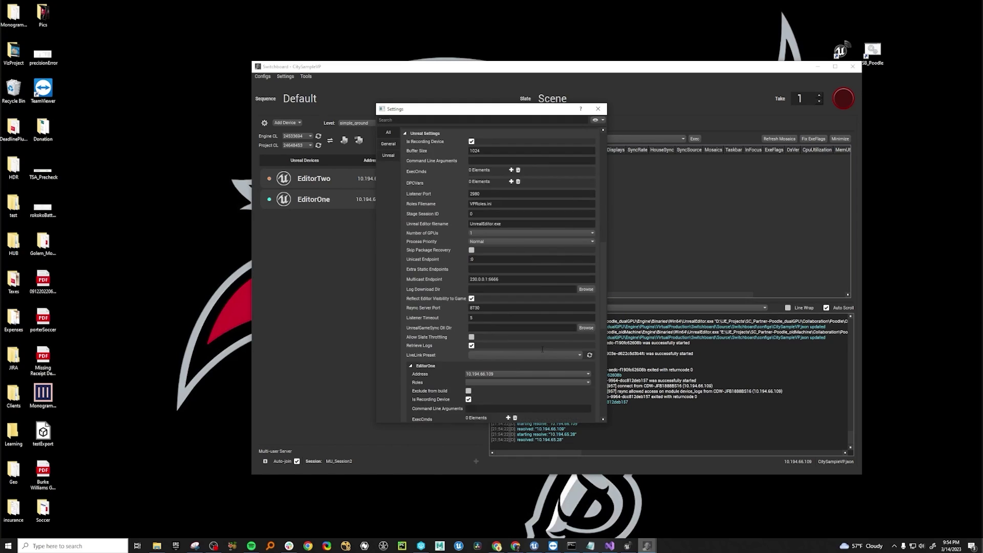
scroll(558, 355, "down", 3)
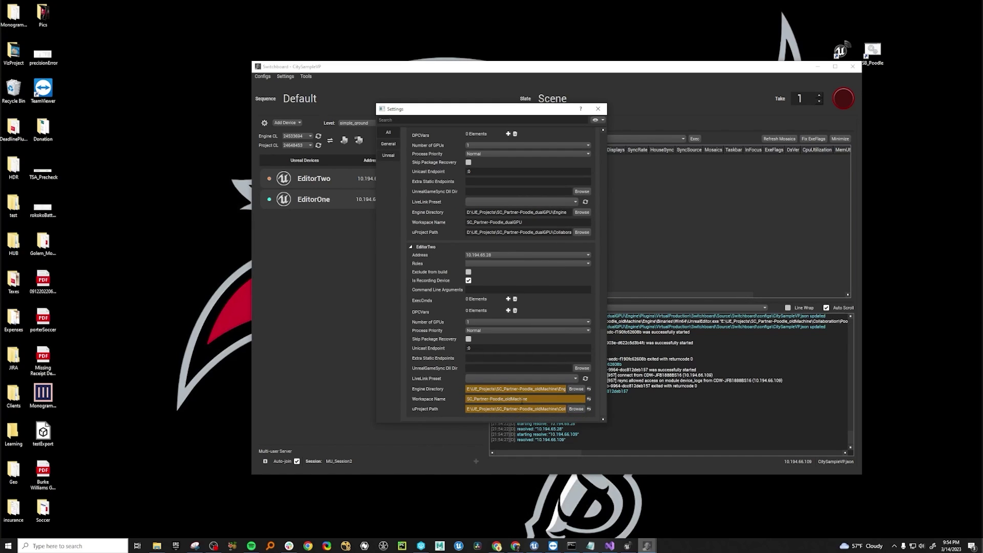
- In P4V, confirm environment settings that use the current connection and the SC_Partner-Poodle_dualGPU workspace, then minimize P4V
left_click(423, 545)
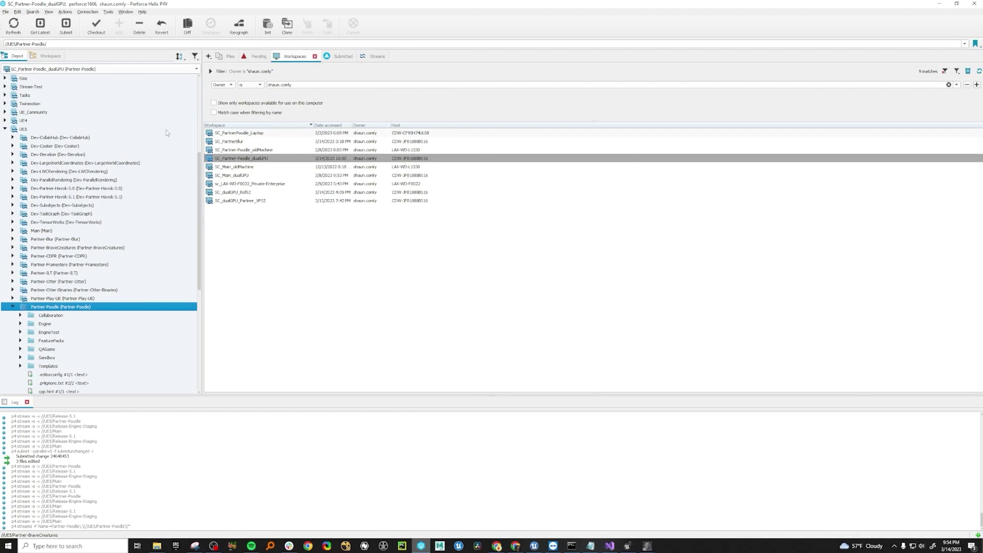
left_click(51, 57)
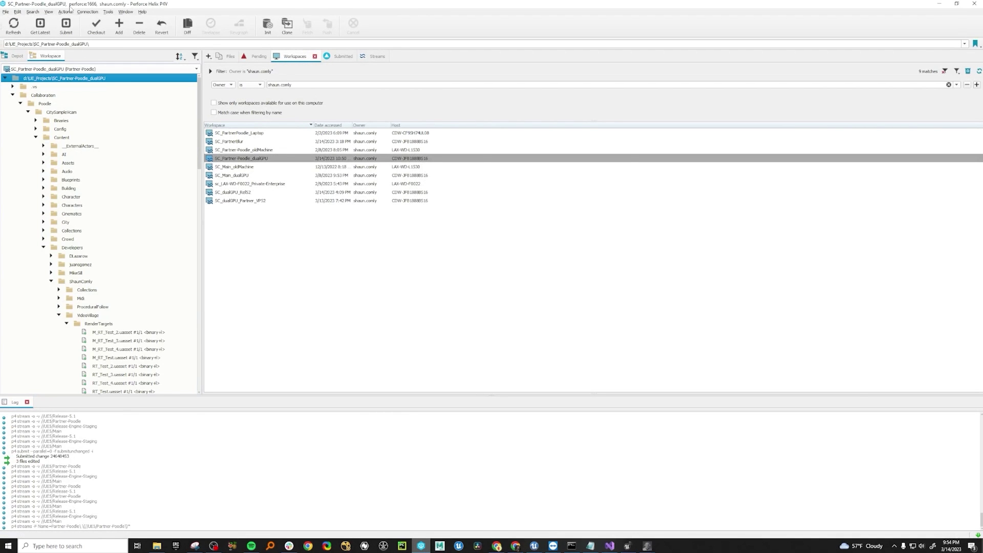
left_click(95, 12)
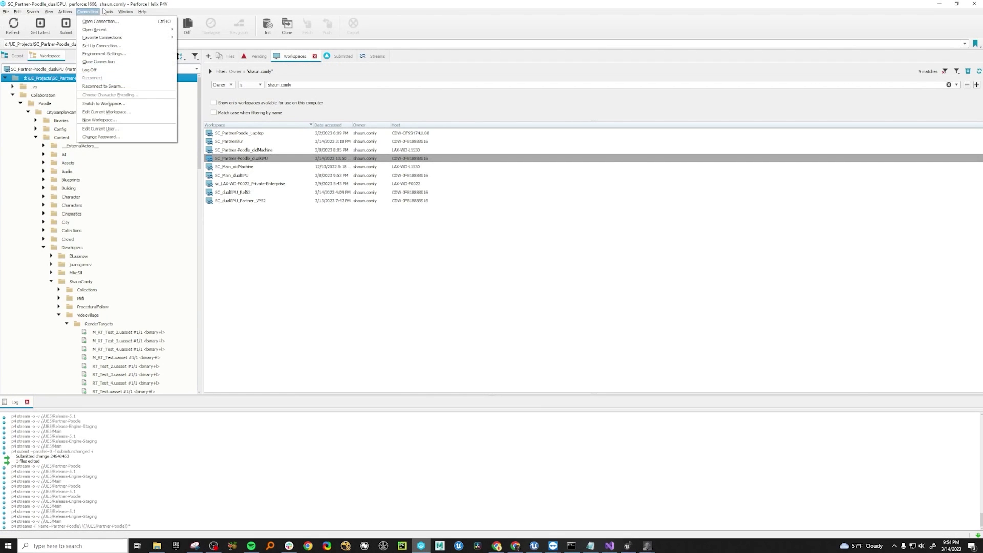
left_click(102, 54)
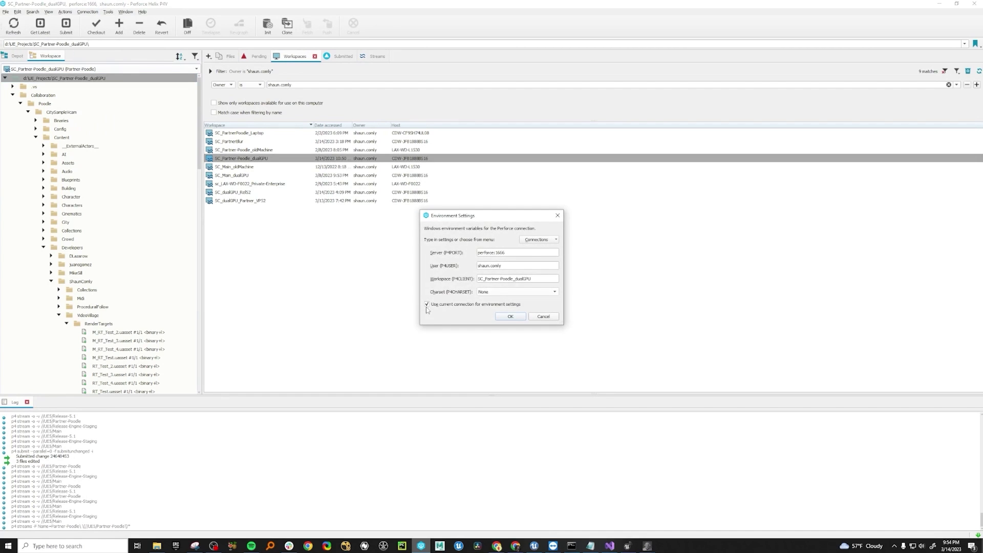
left_click(510, 316)
left_click(939, 4)
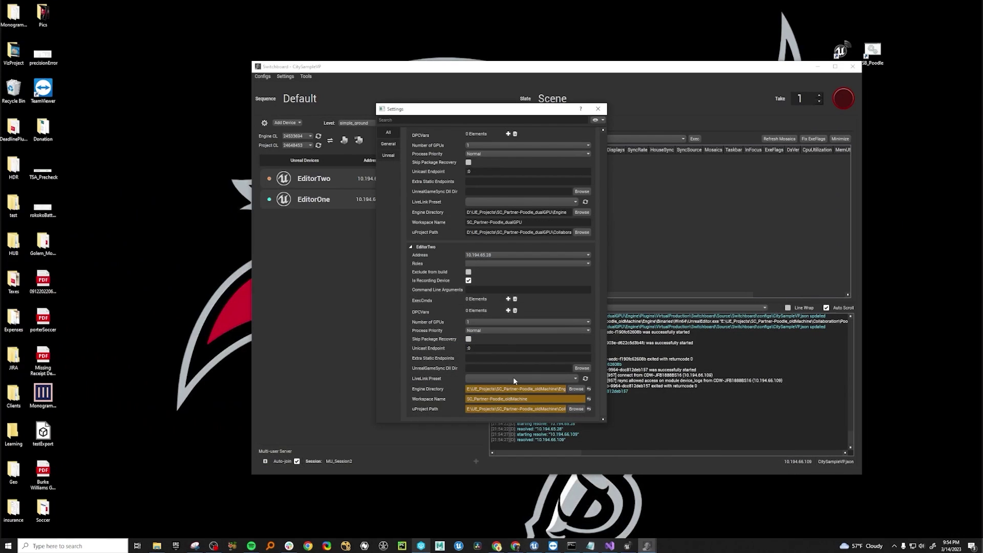
- Close the Switchboard settings and disconnect and reconnect the EditorOne device
left_click(597, 109)
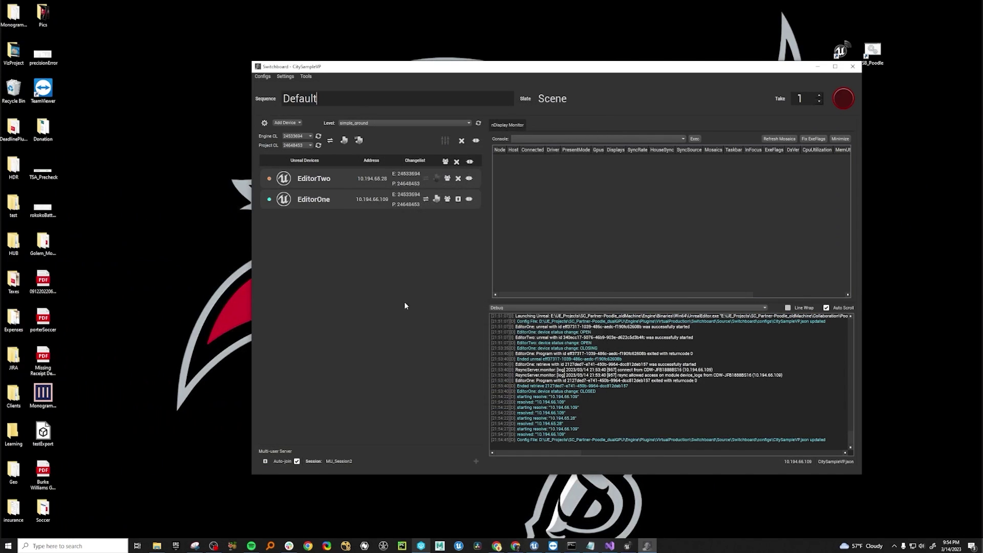
left_click(469, 201)
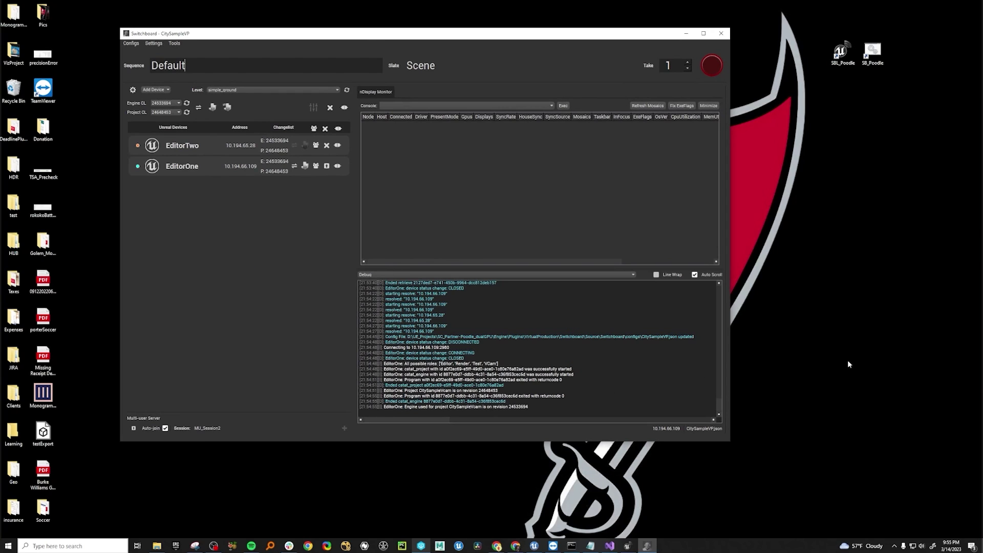
left_click(265, 251)
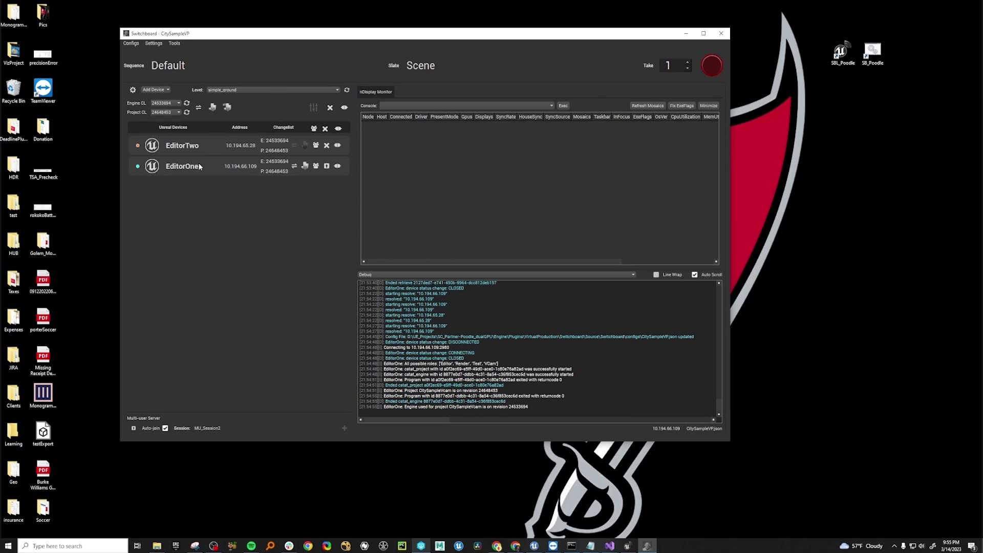